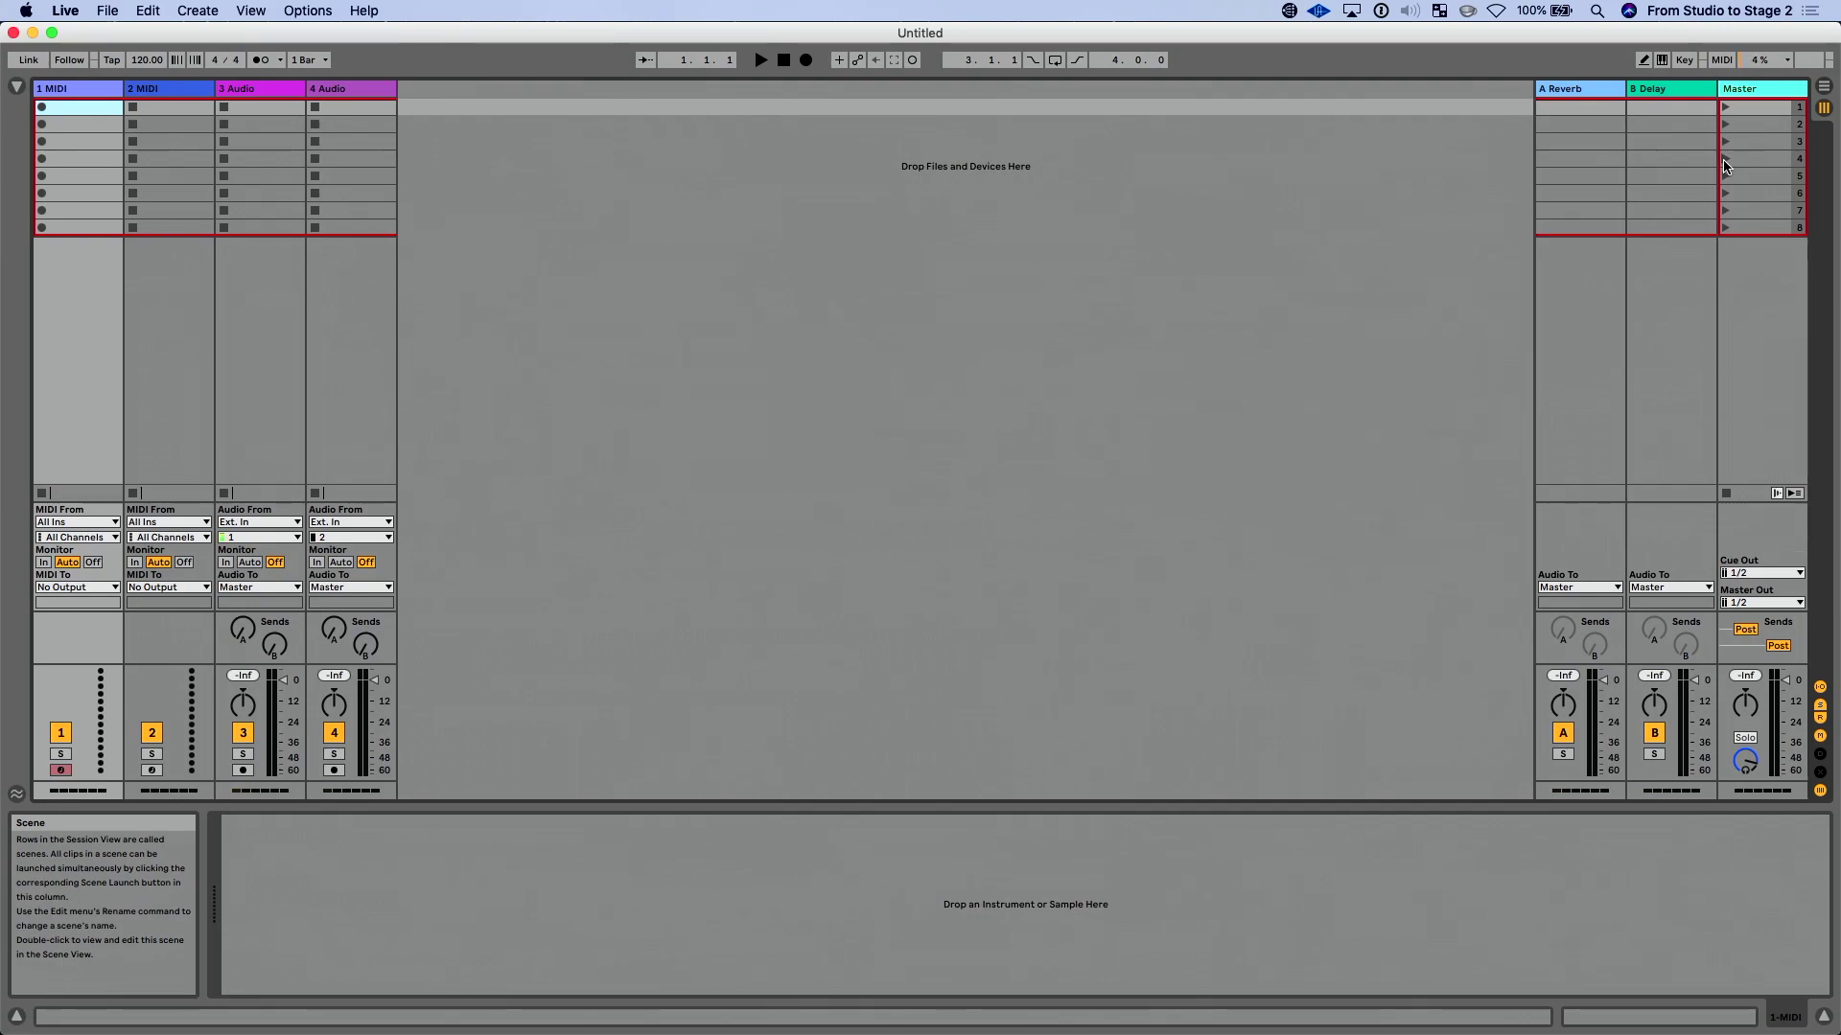
# - Enable scene 1's Follow Action, keeping Next as the action
pyautogui.click(1756, 112)
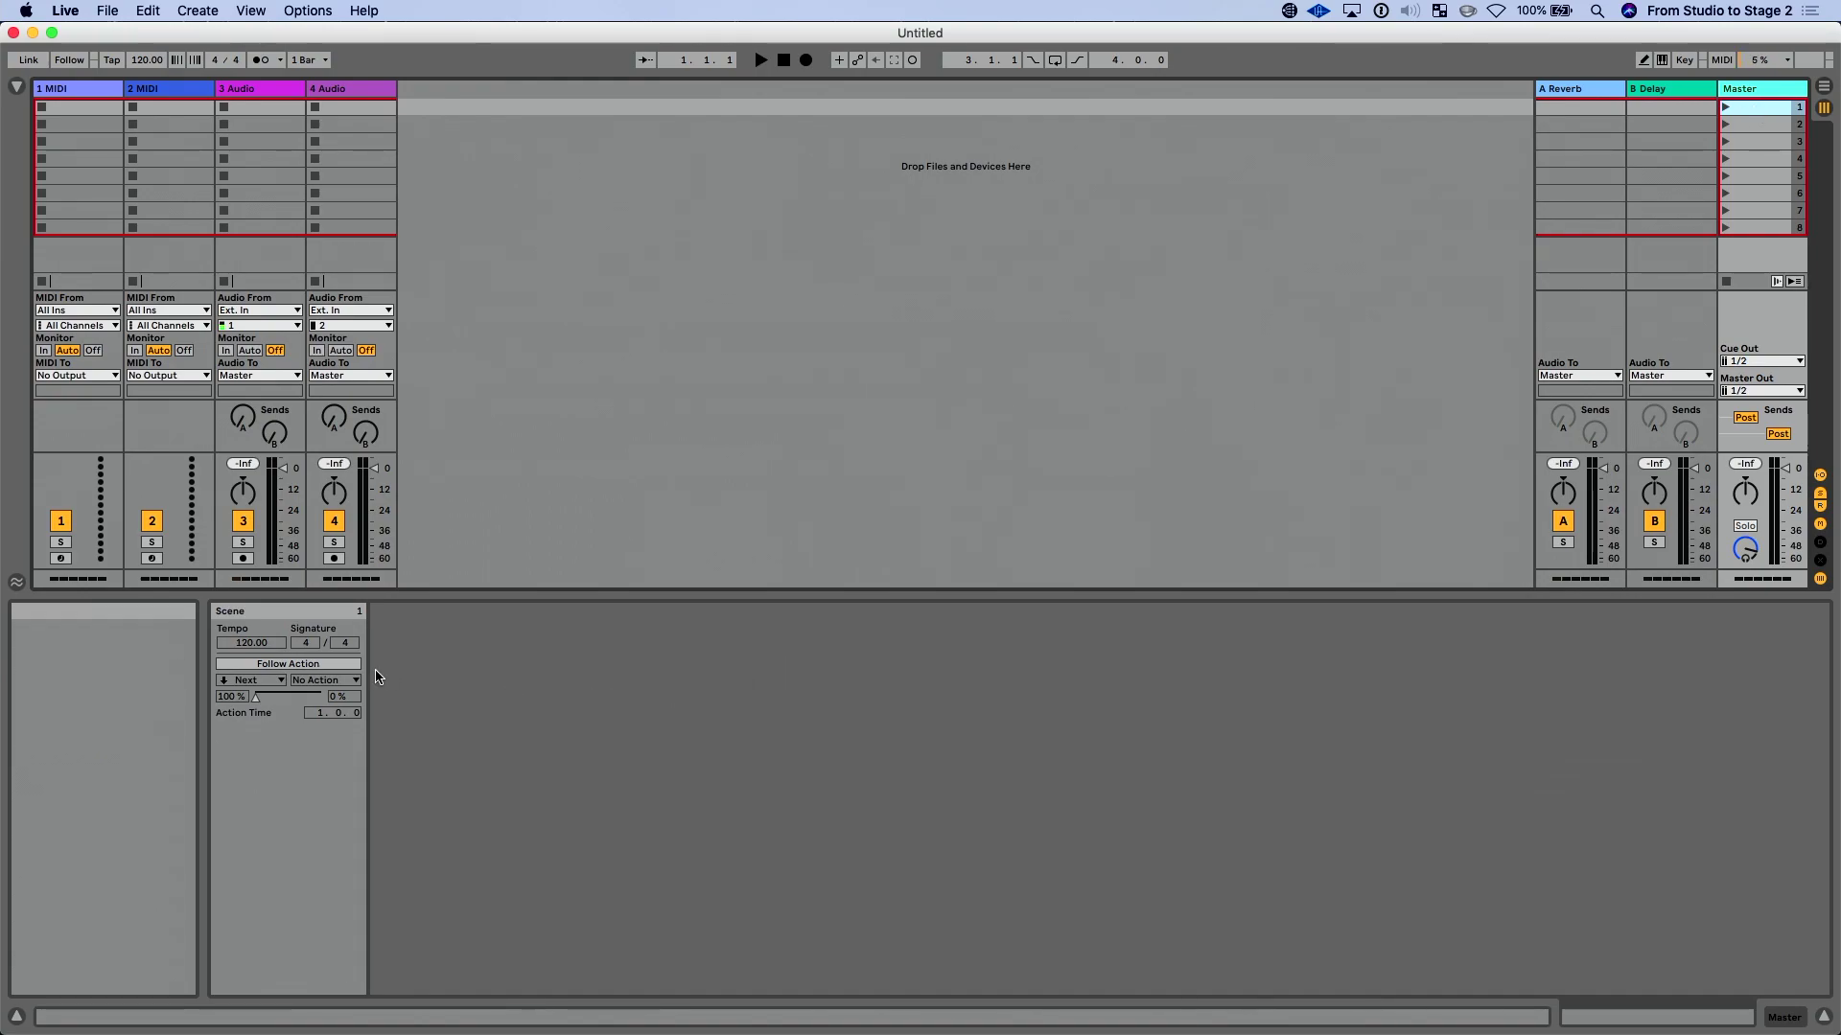
pyautogui.click(343, 665)
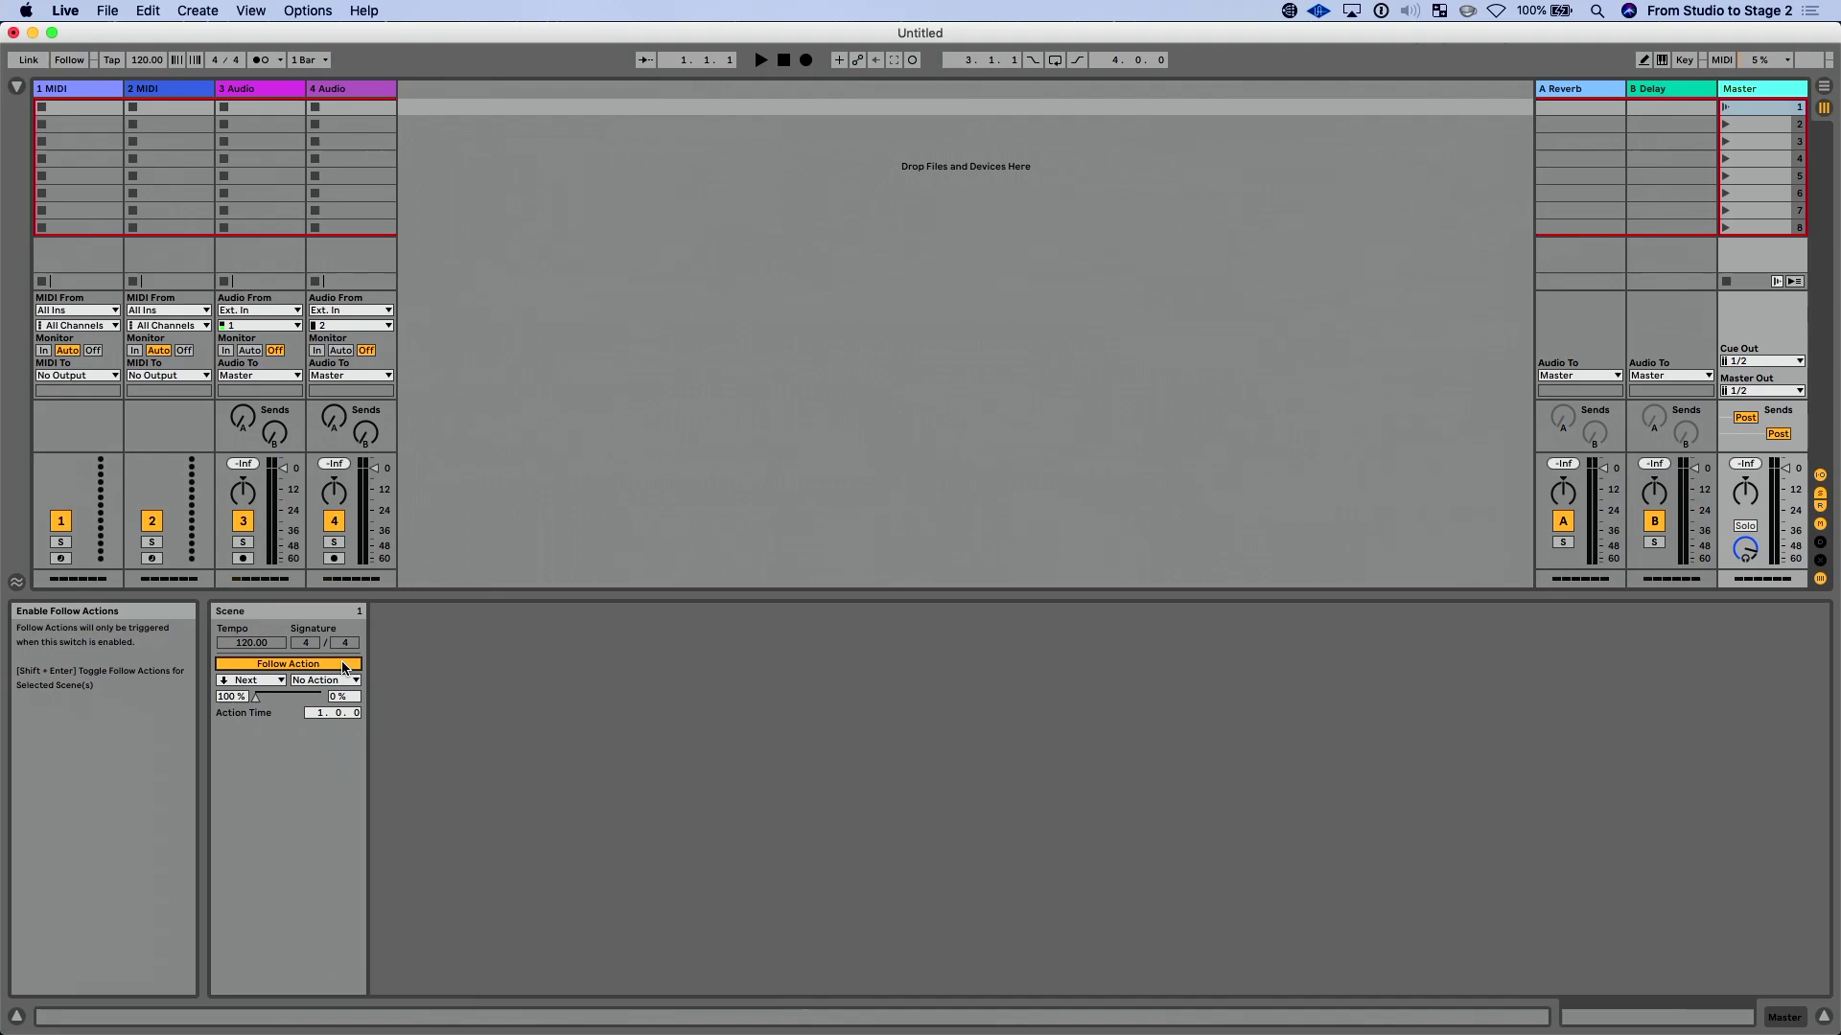
pyautogui.click(251, 679)
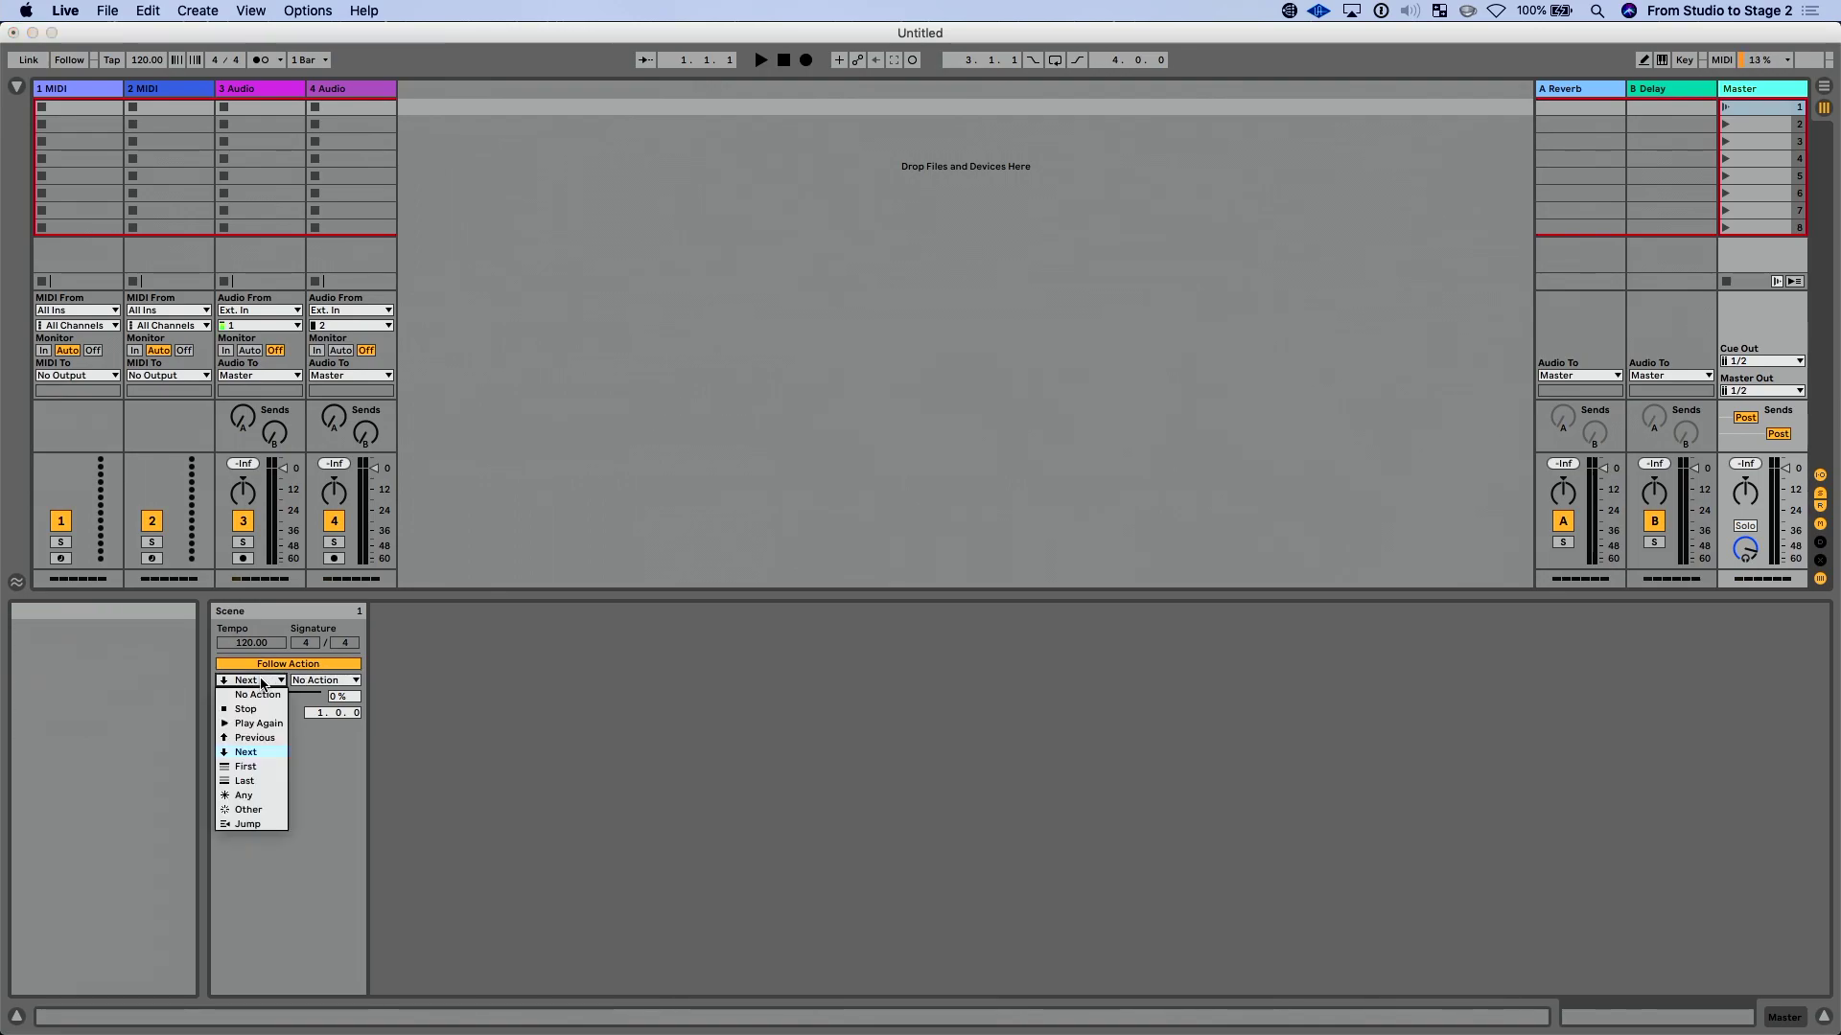
pyautogui.click(247, 753)
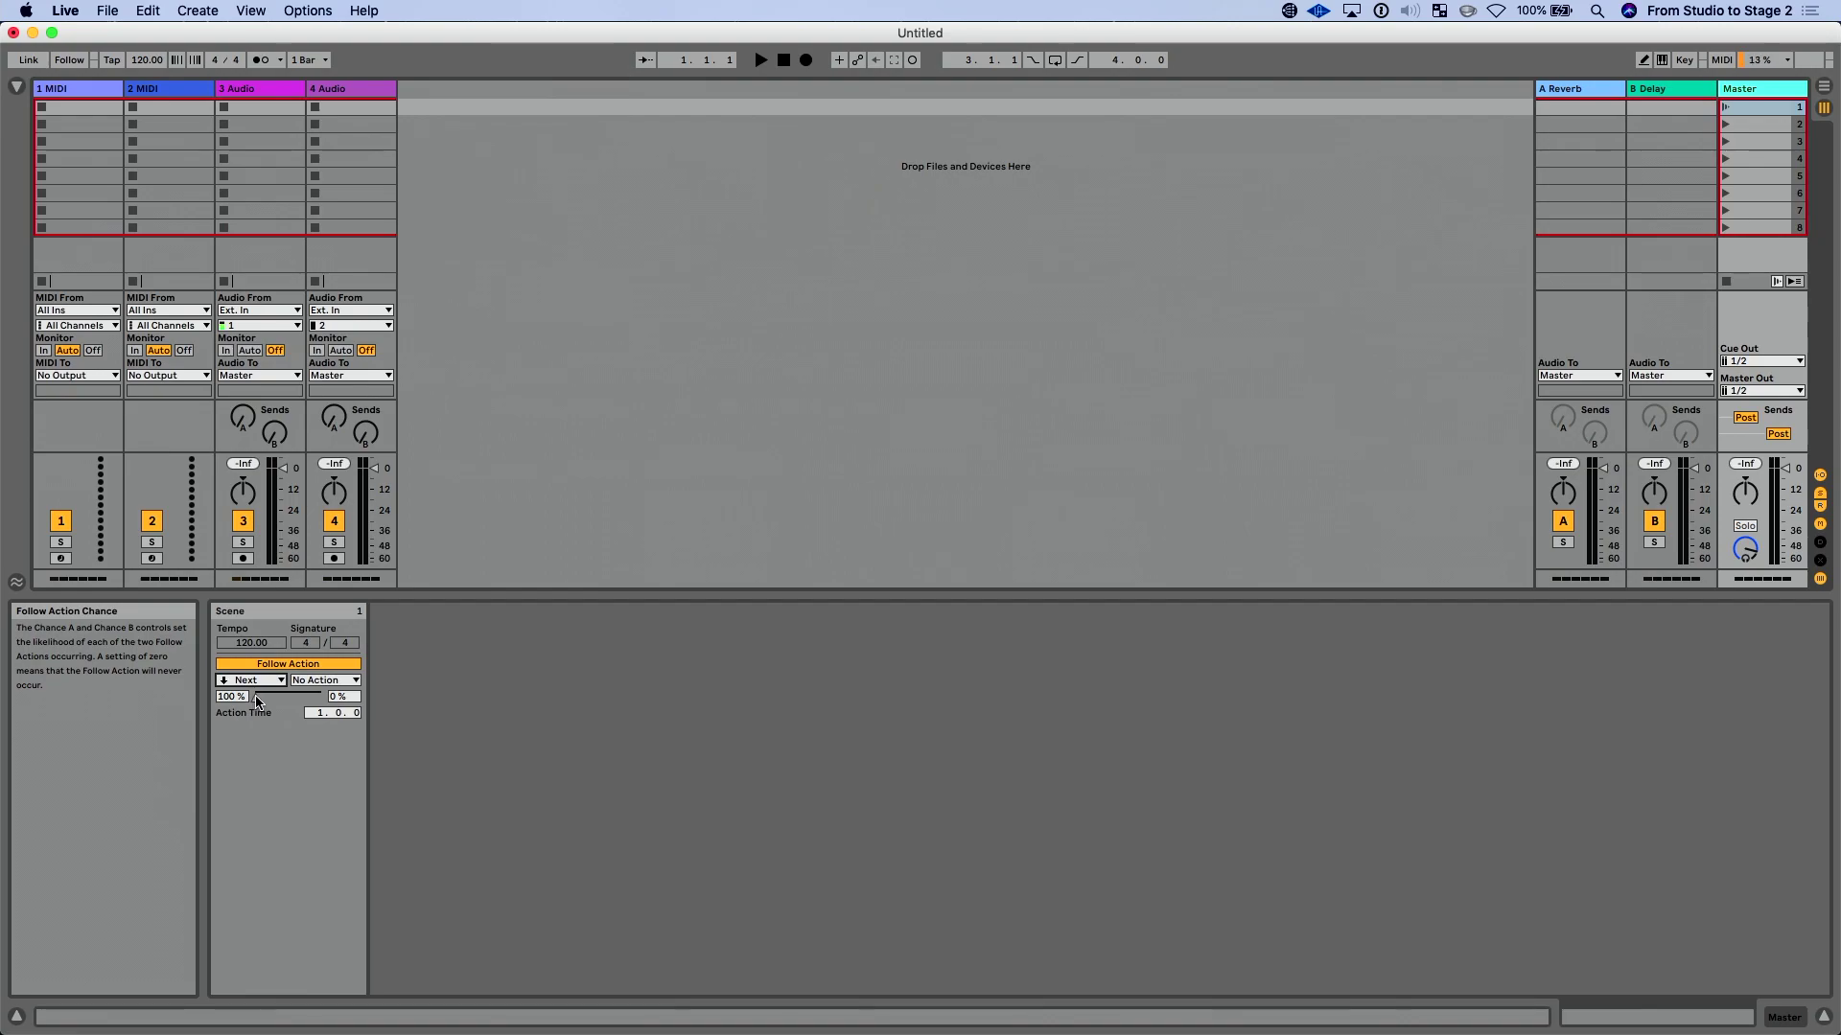
pyautogui.moveTo(257, 702)
pyautogui.mouseDown()
pyautogui.moveTo(313, 701)
pyautogui.moveTo(256, 703)
pyautogui.mouseUp()
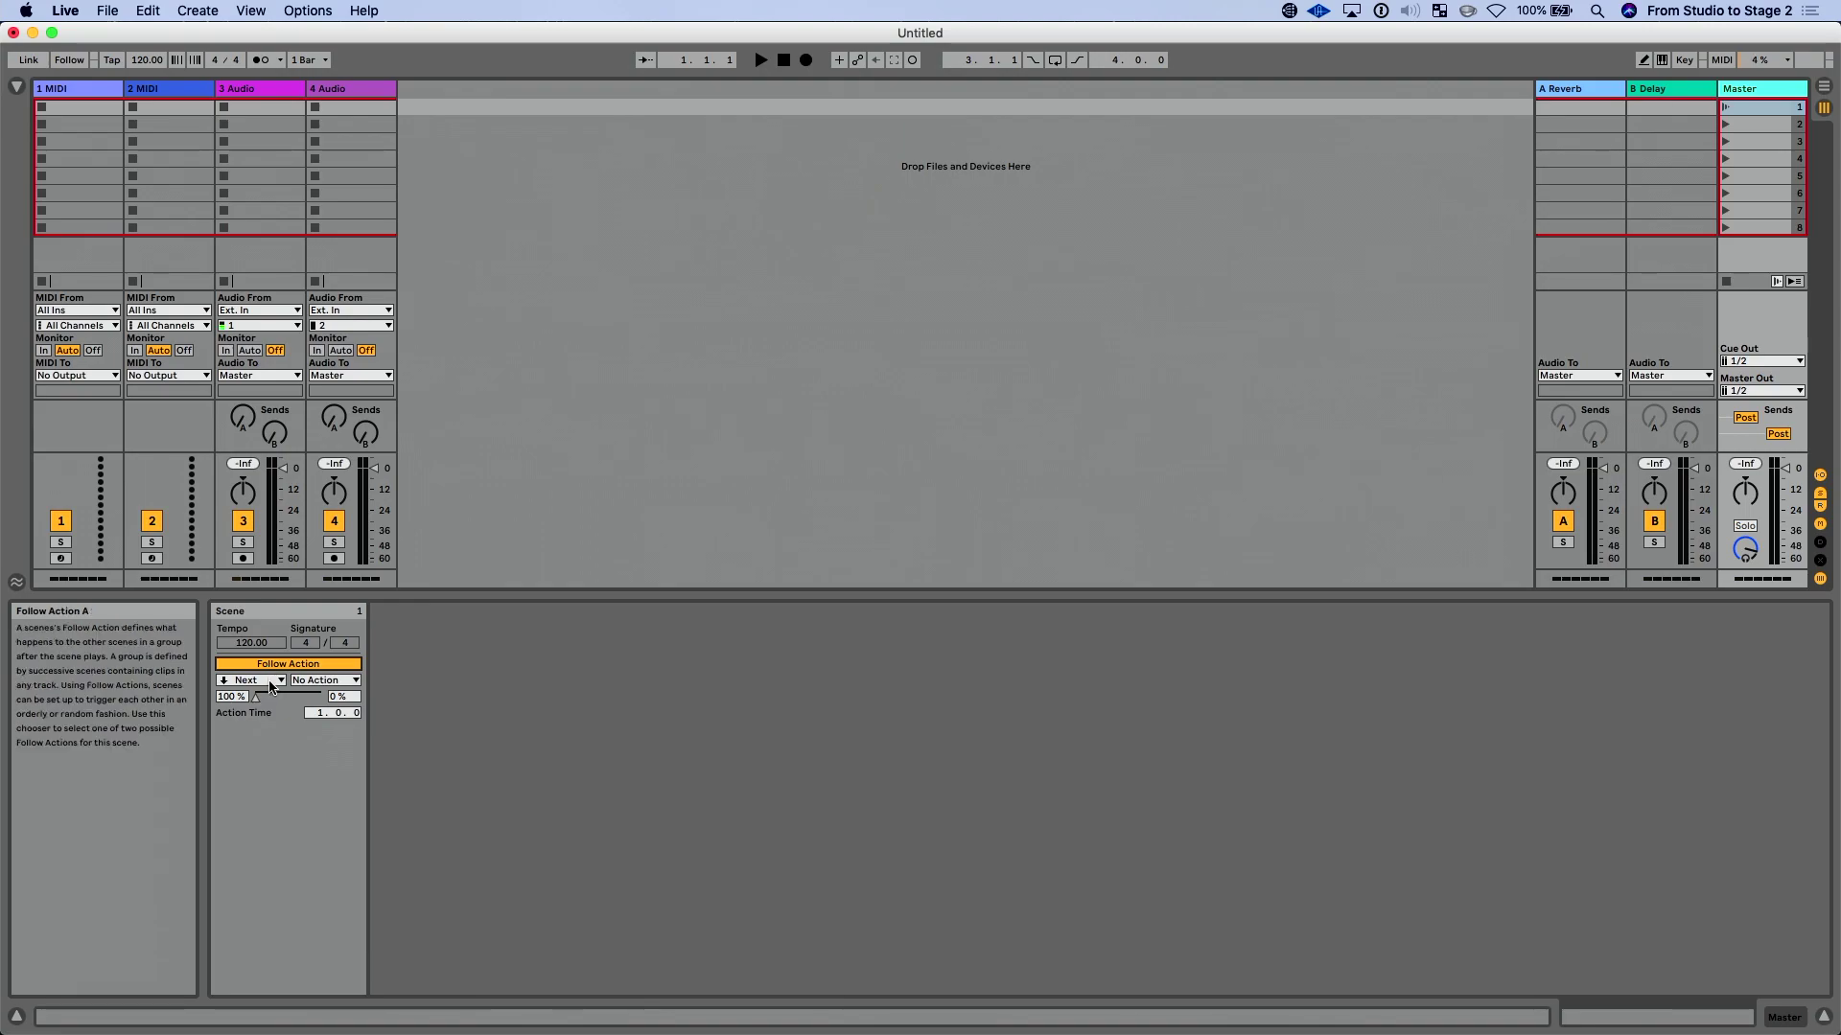
# - Try a Jump to scene 7 as scene 1's follow action, then revert it to Next
pyautogui.click(270, 680)
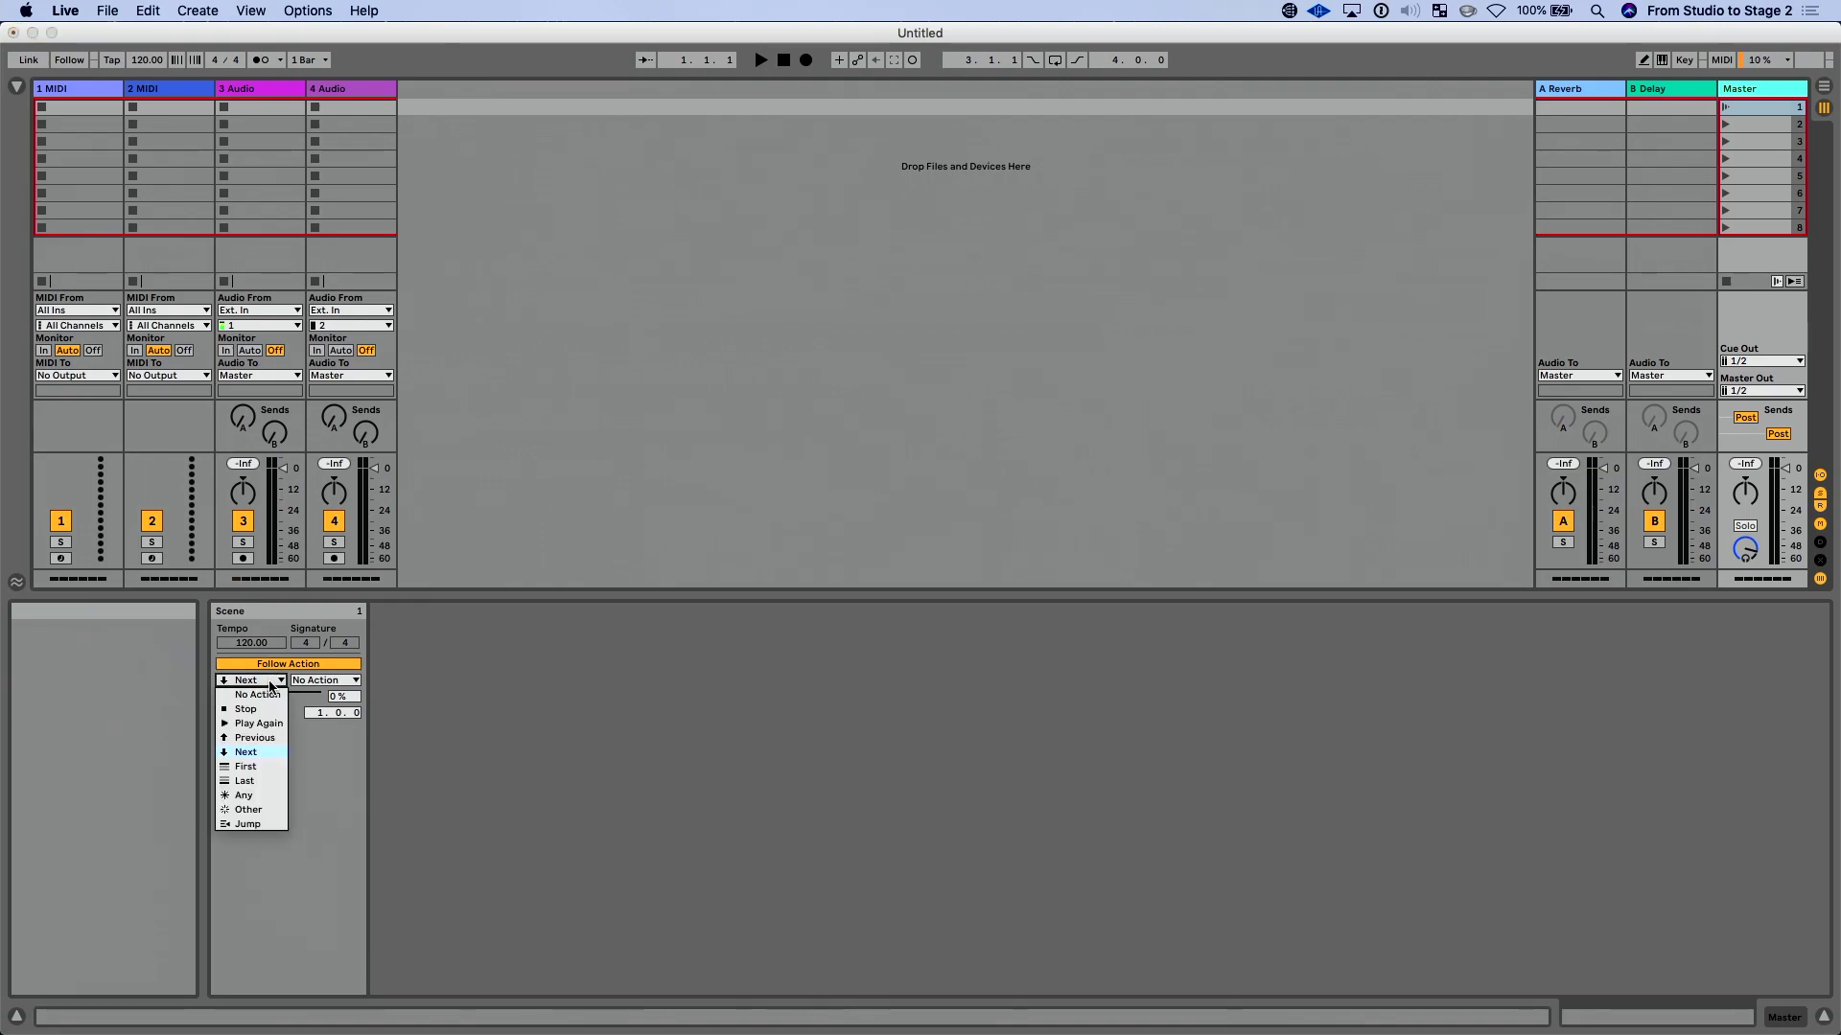
pyautogui.click(262, 752)
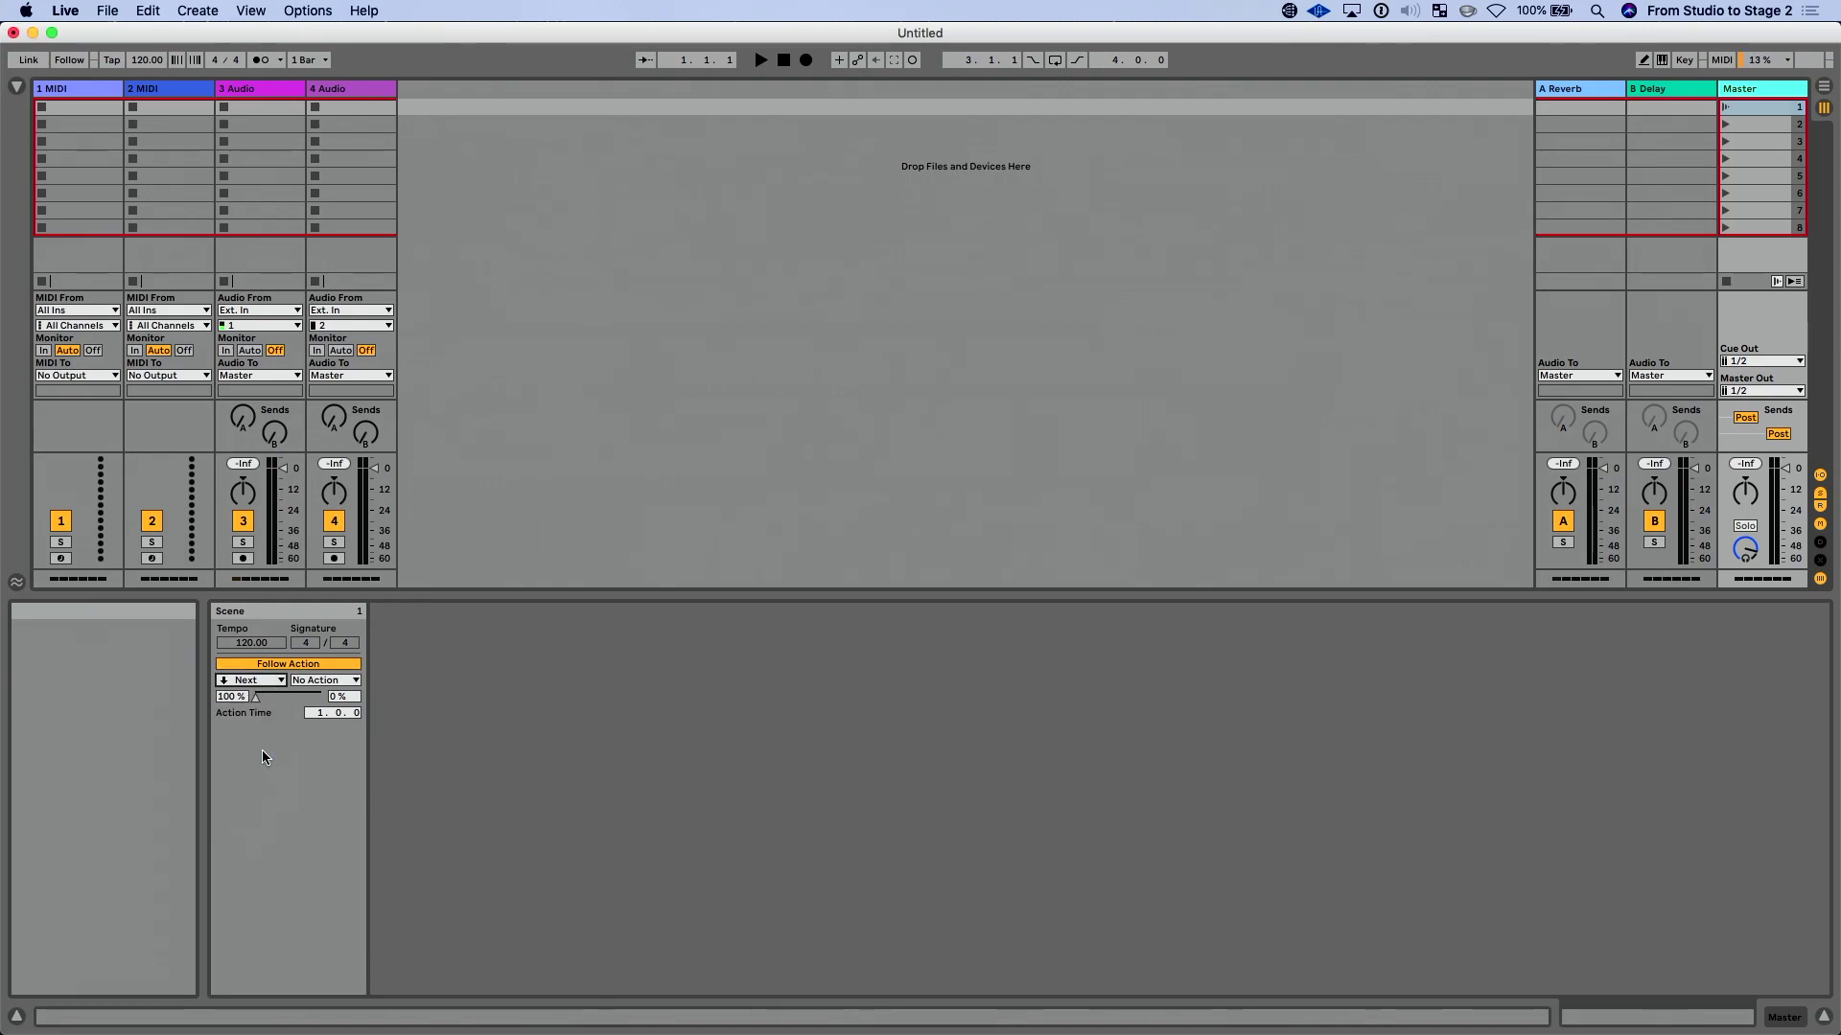
pyautogui.click(264, 681)
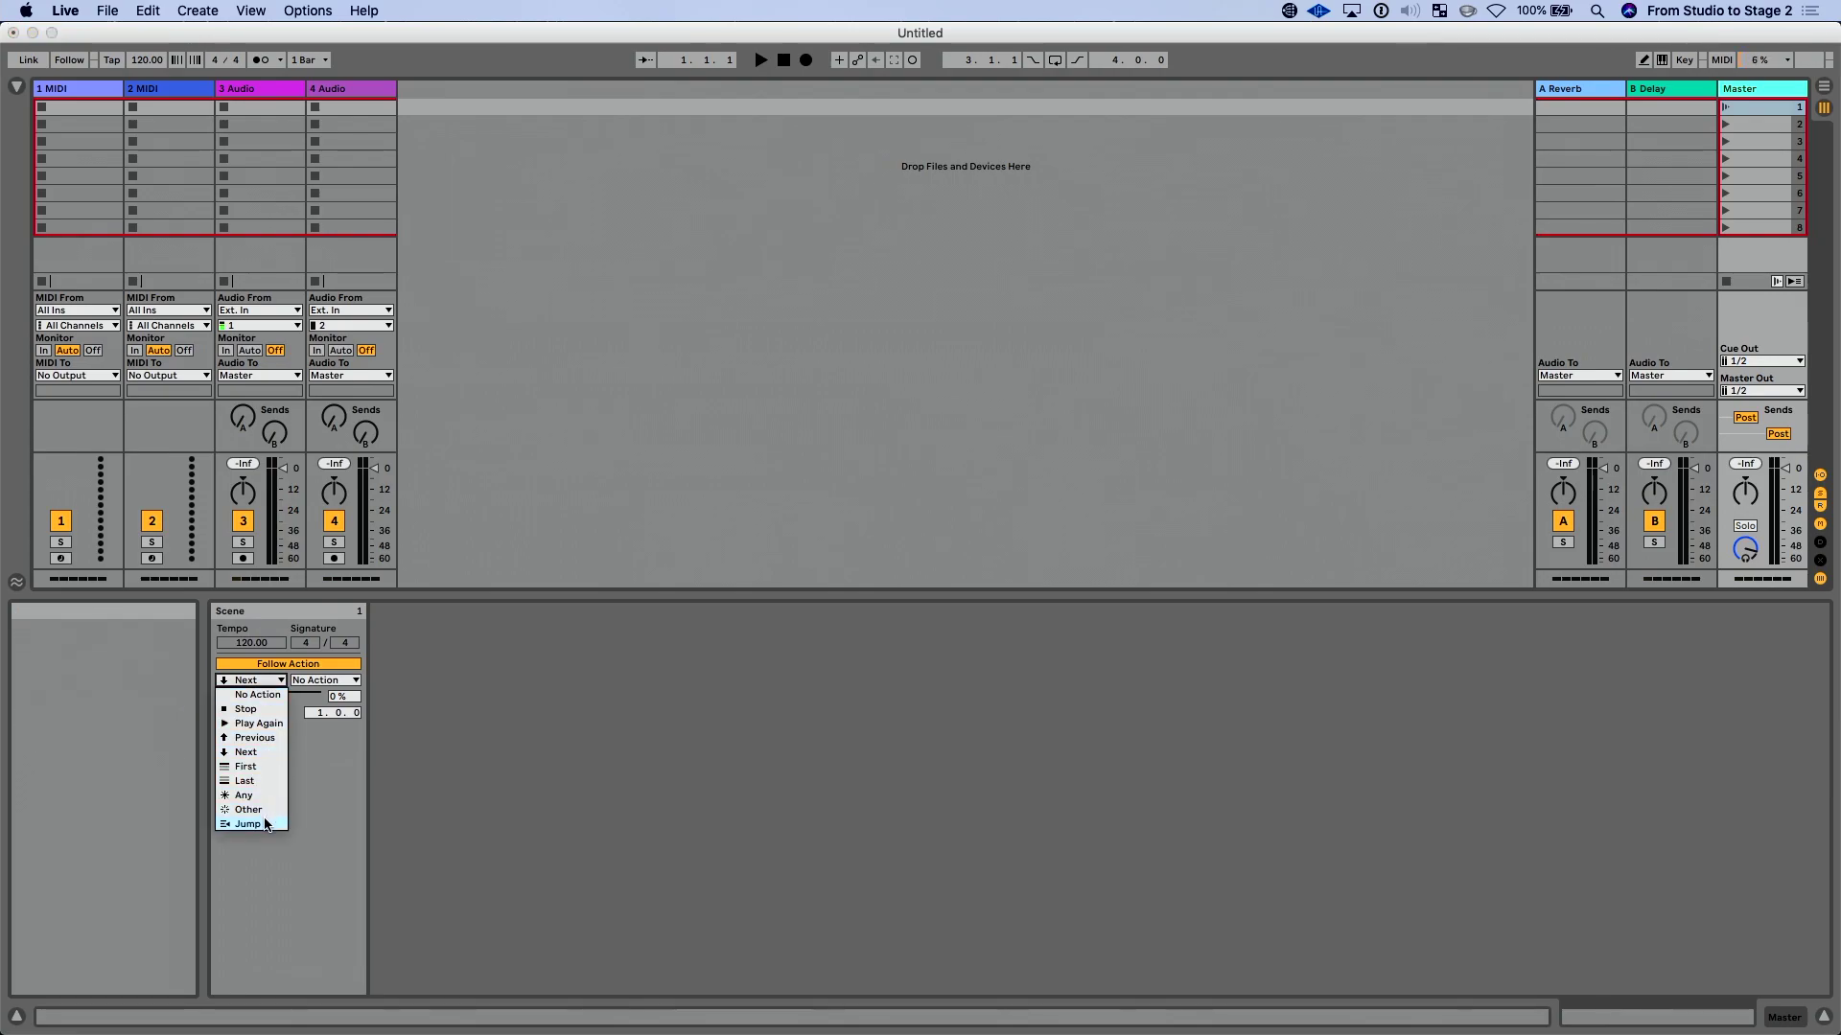
pyautogui.click(249, 824)
pyautogui.click(276, 682)
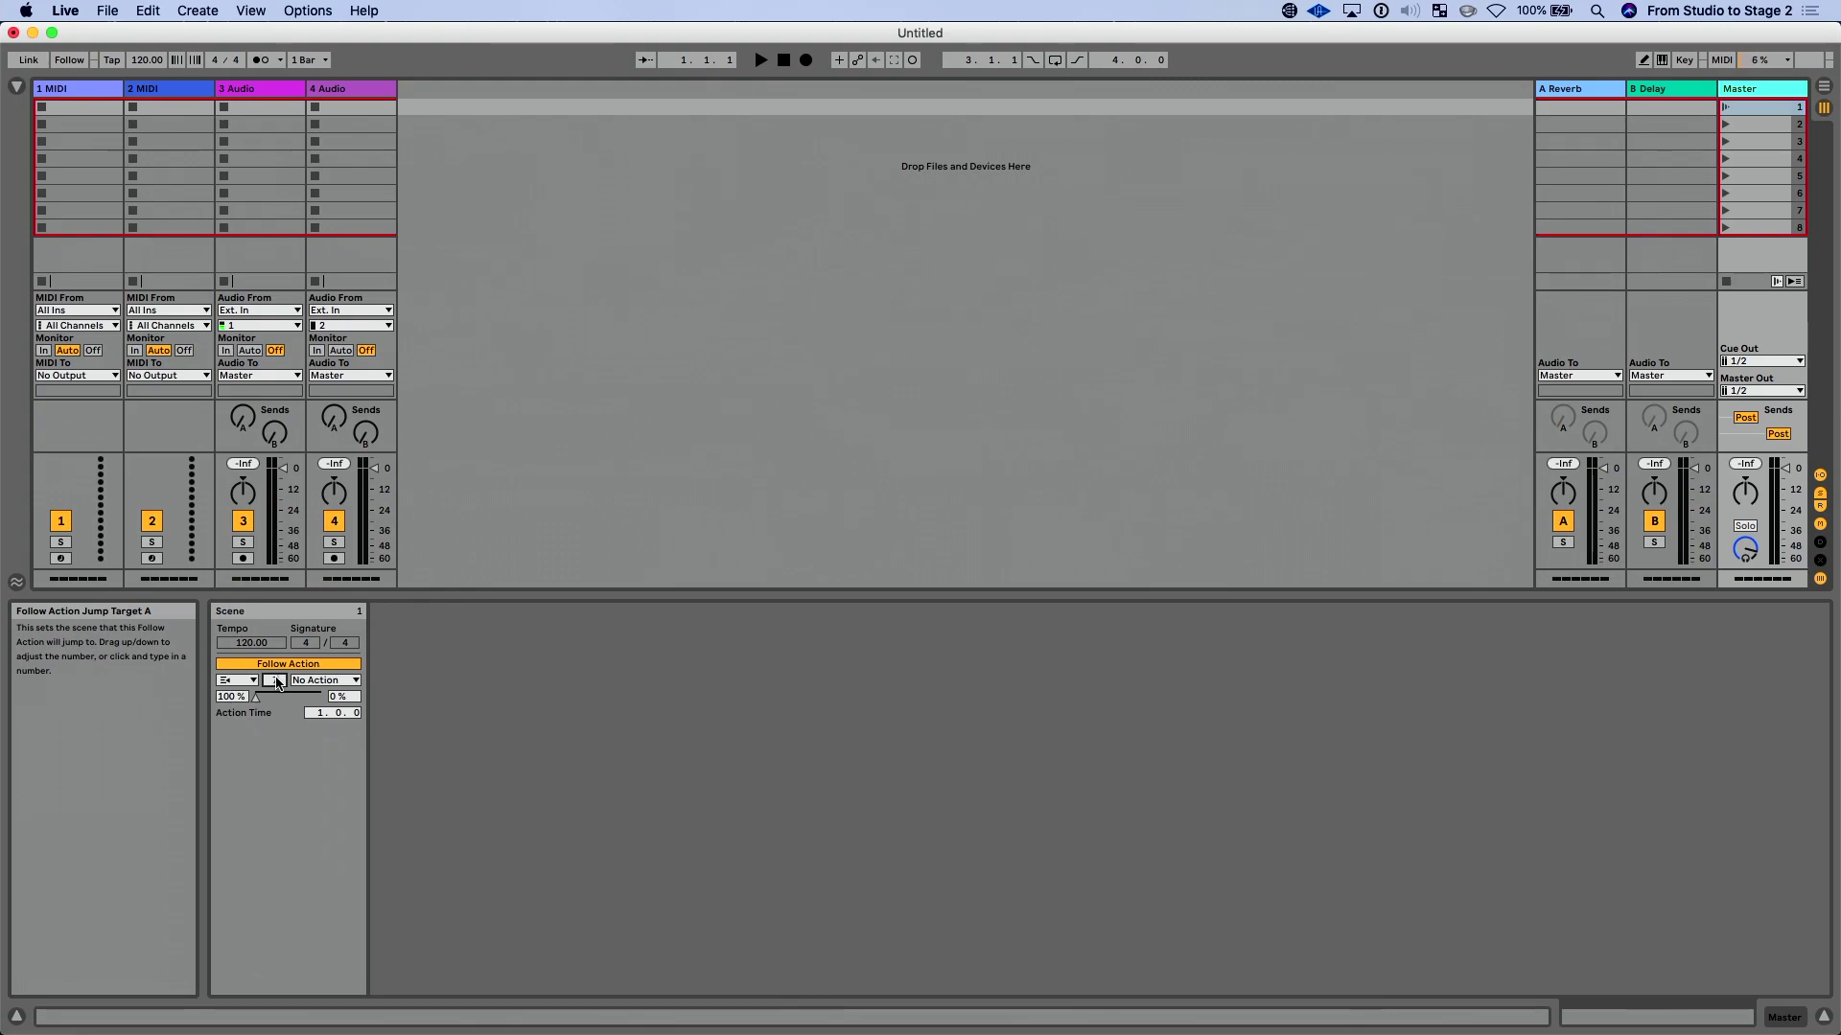
pyautogui.write('7')
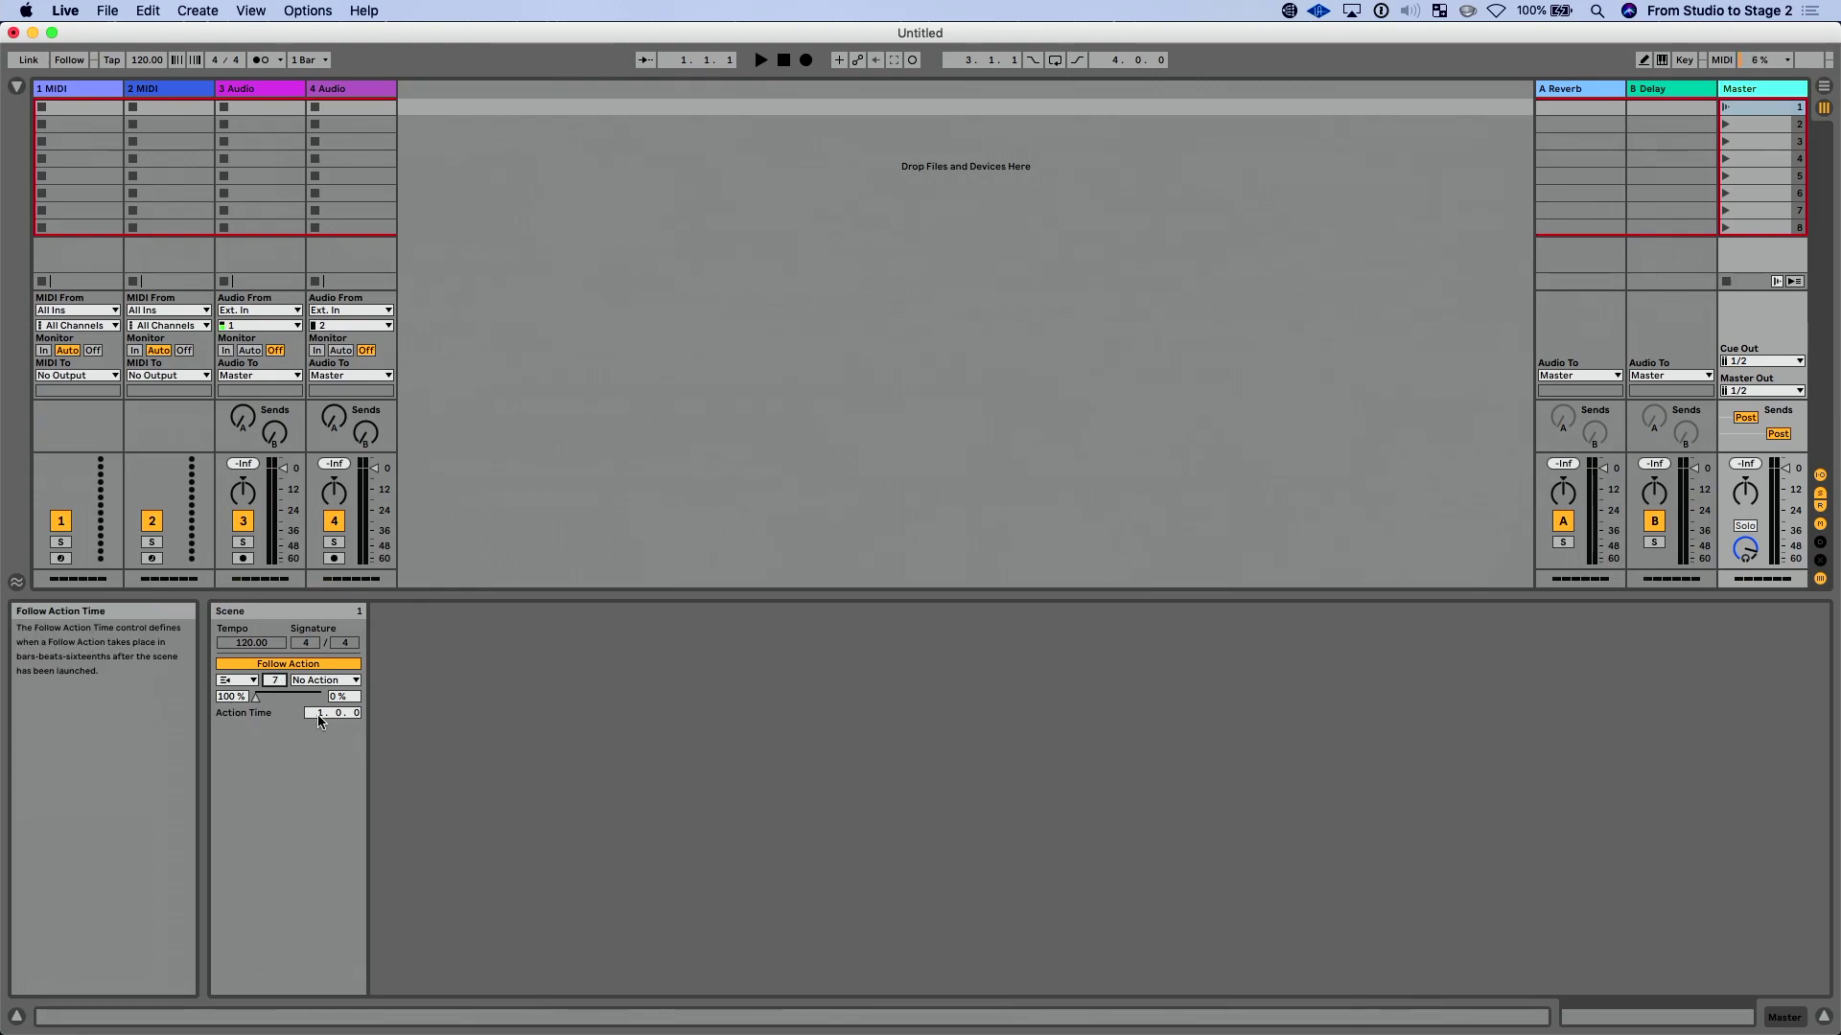
pyautogui.click(238, 680)
pyautogui.click(251, 762)
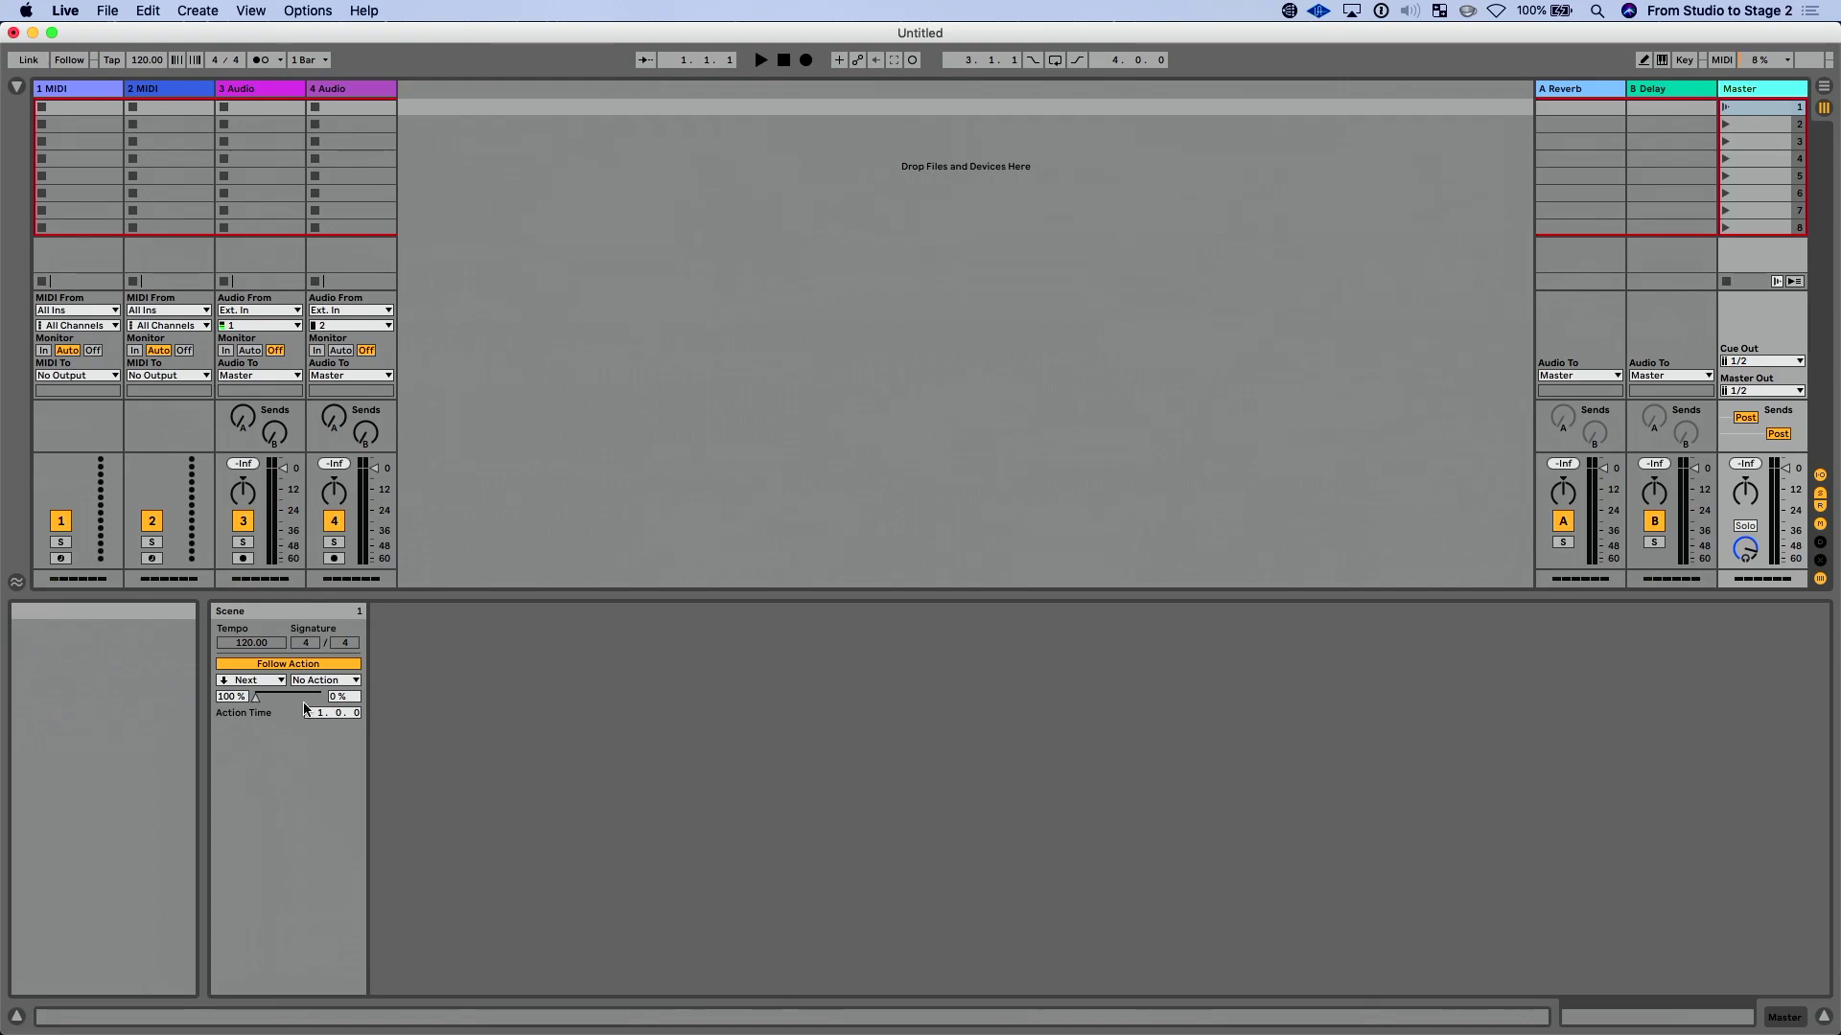
# - Enable Follow Action on scenes 2, 3 and 4 individually, then on scenes 5–8 together
pyautogui.click(1744, 125)
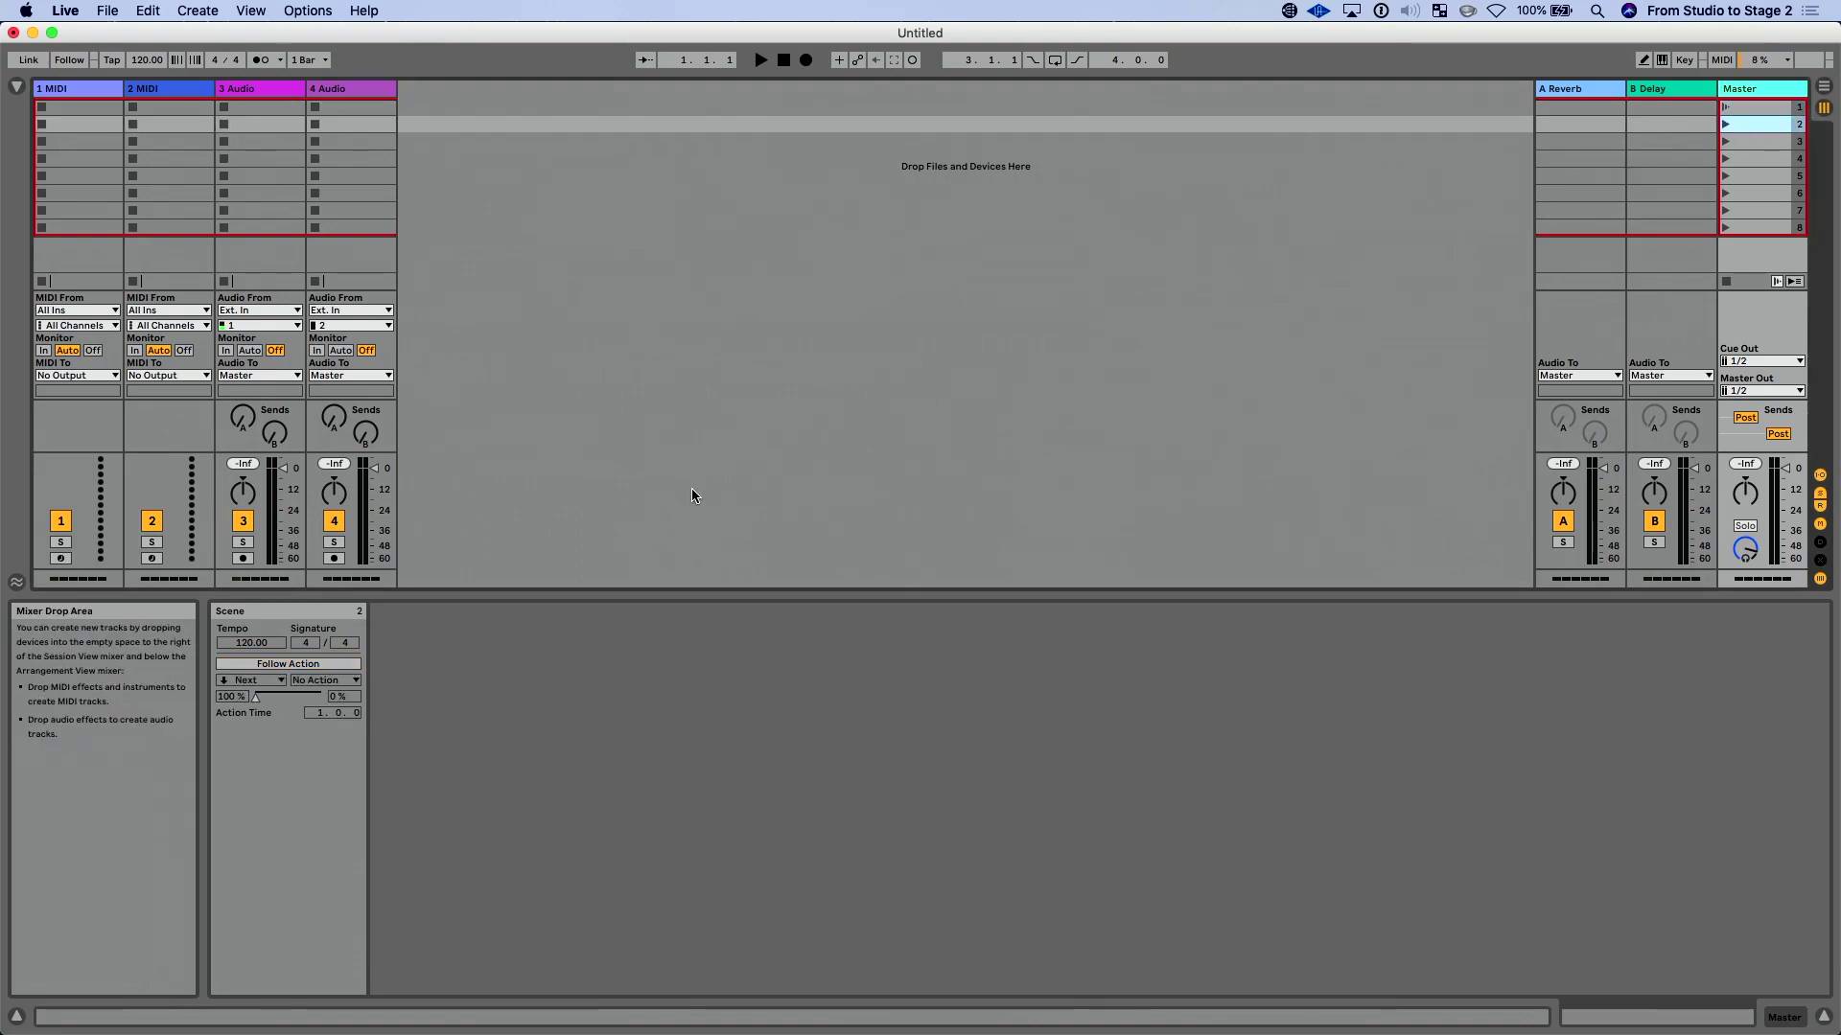
pyautogui.click(287, 663)
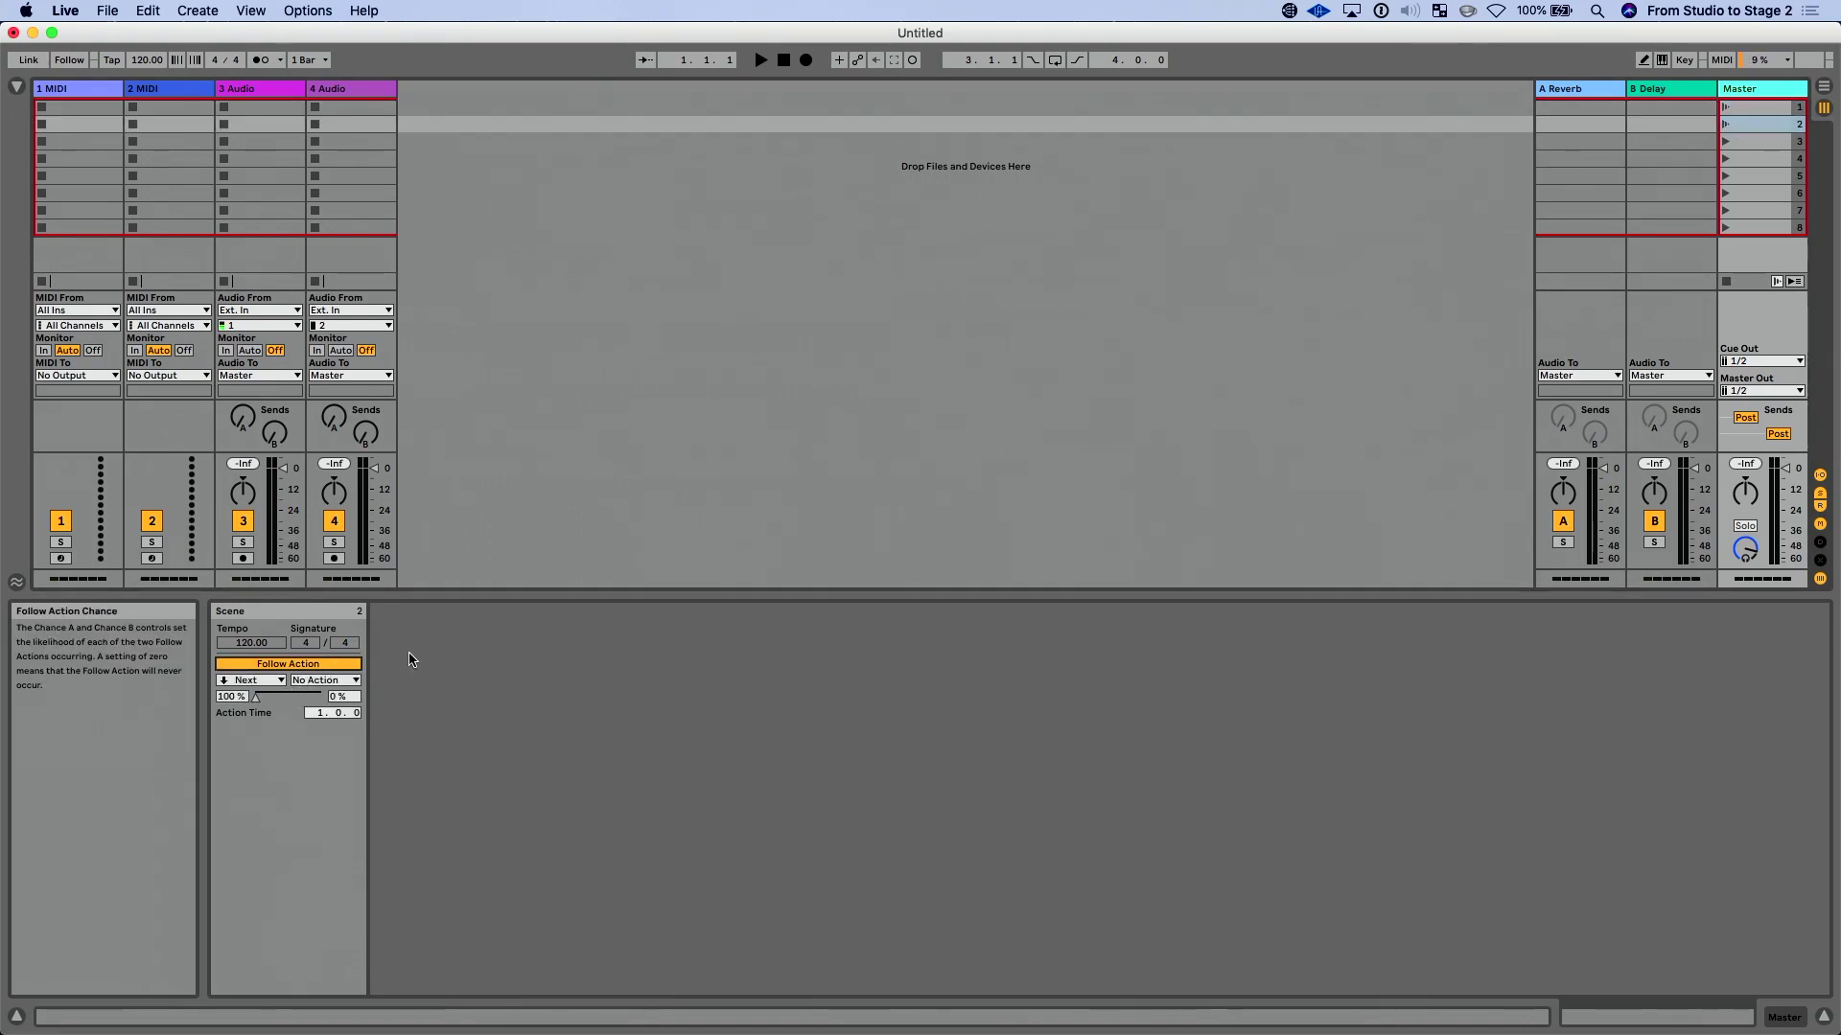
pyautogui.click(1752, 143)
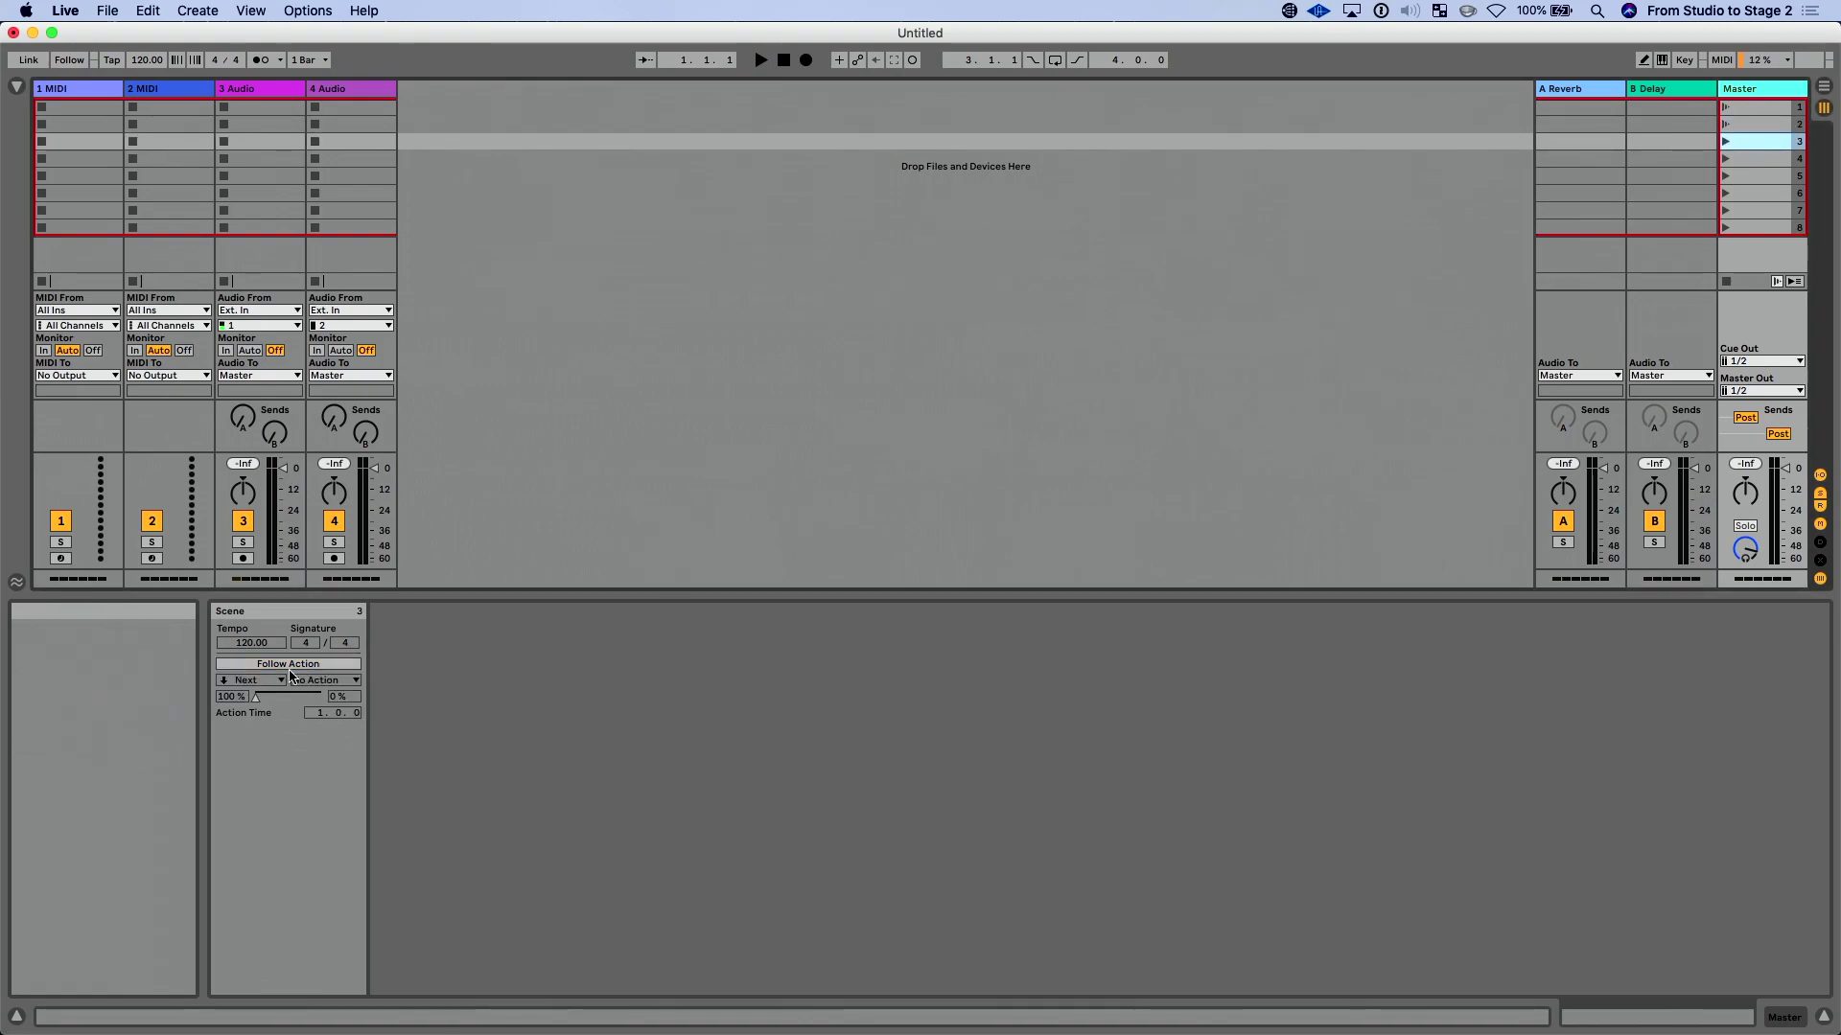
pyautogui.click(289, 665)
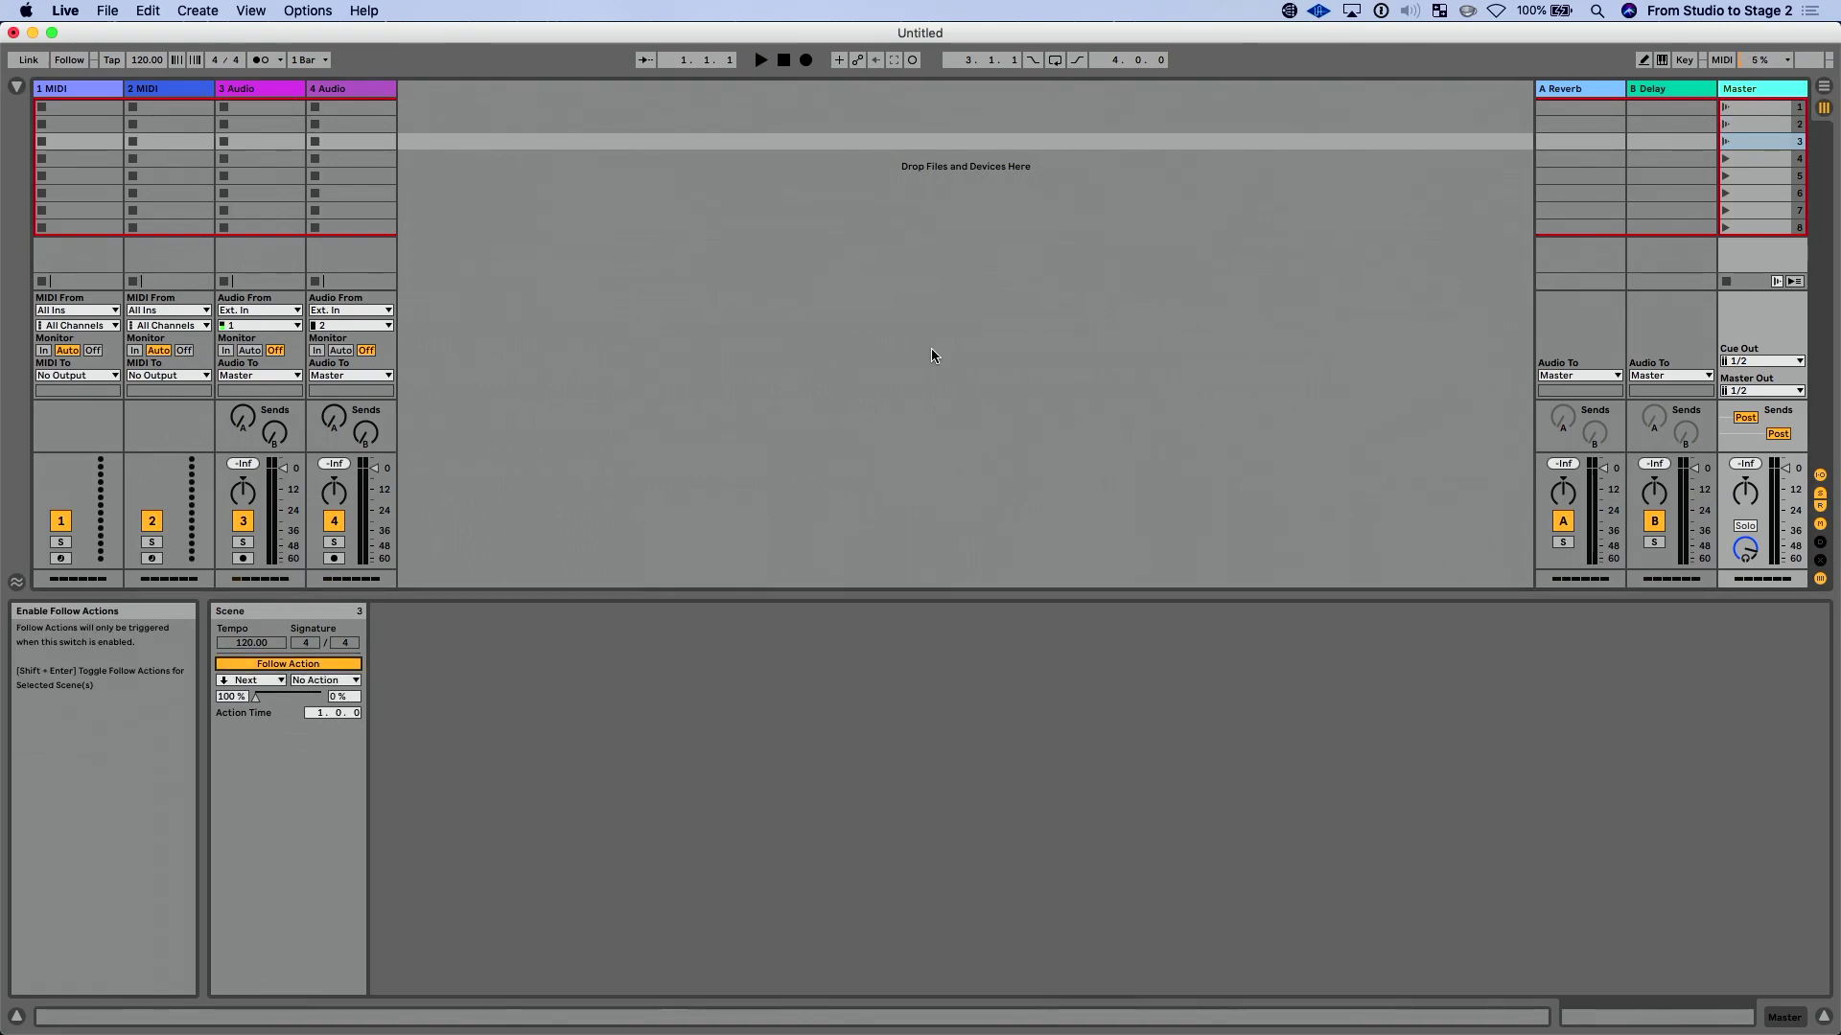
pyautogui.click(1755, 159)
pyautogui.click(343, 664)
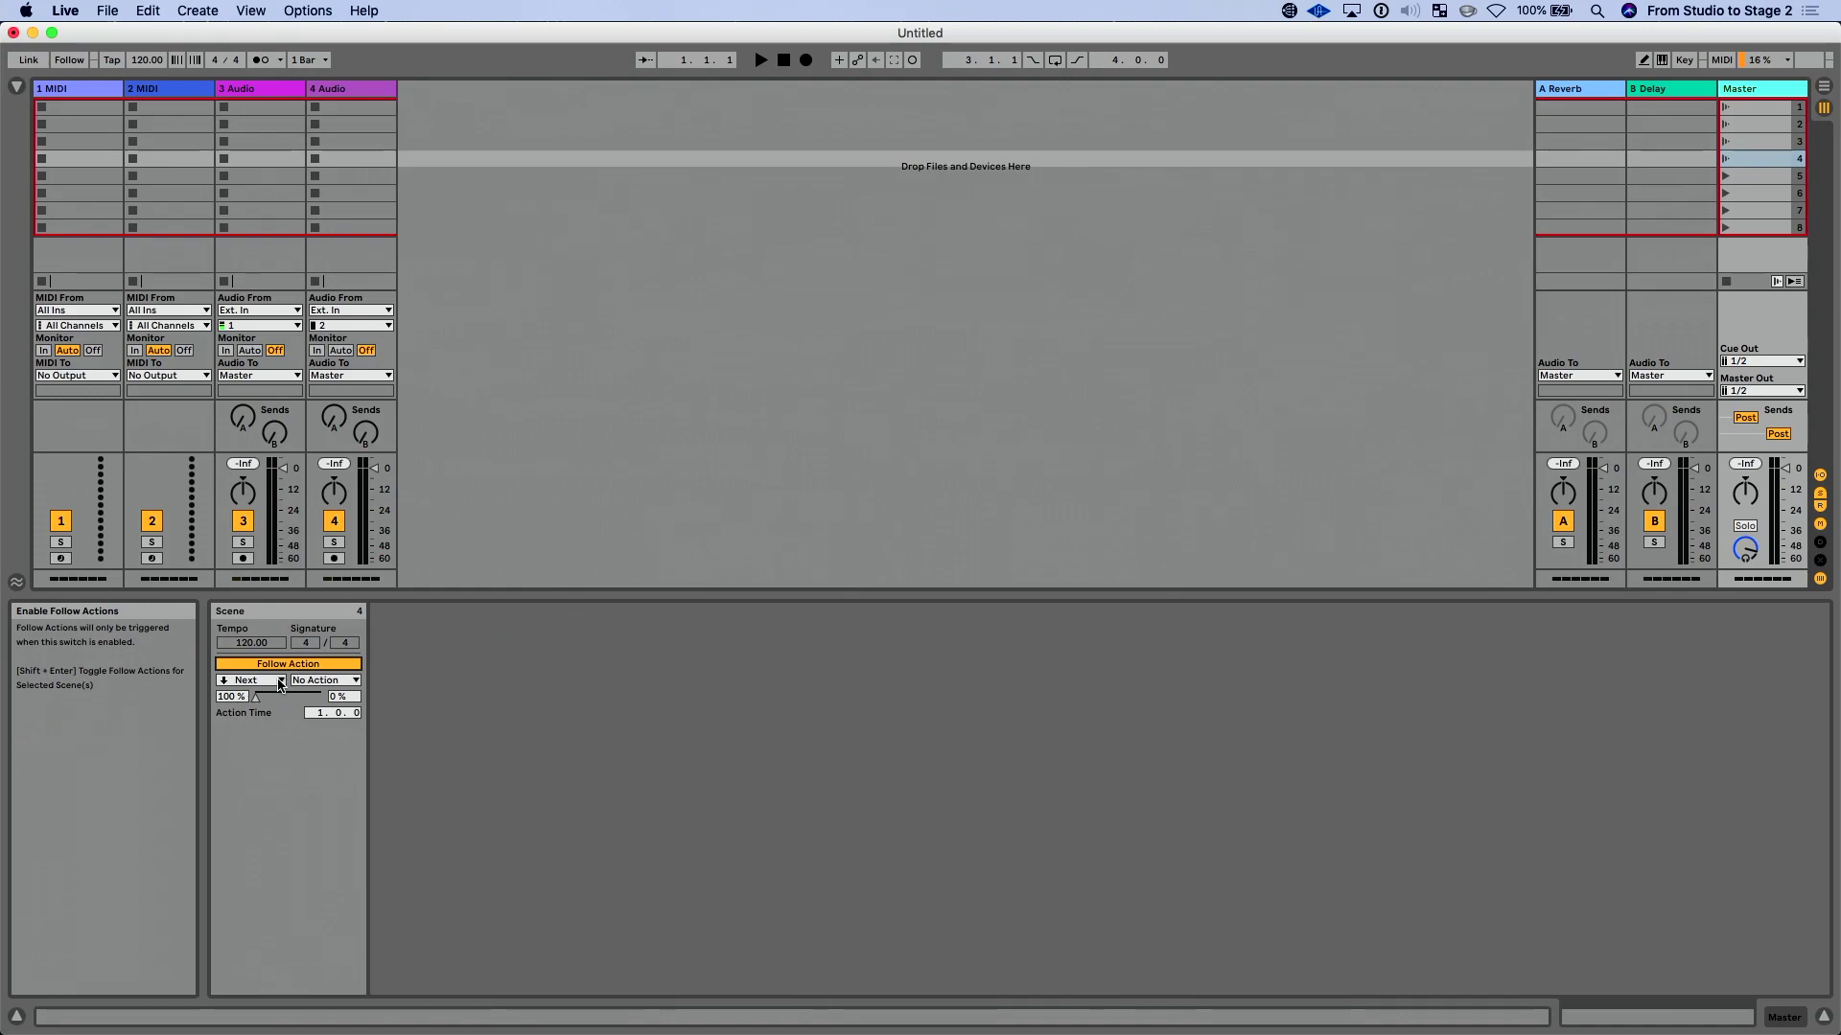
pyautogui.click(1755, 177)
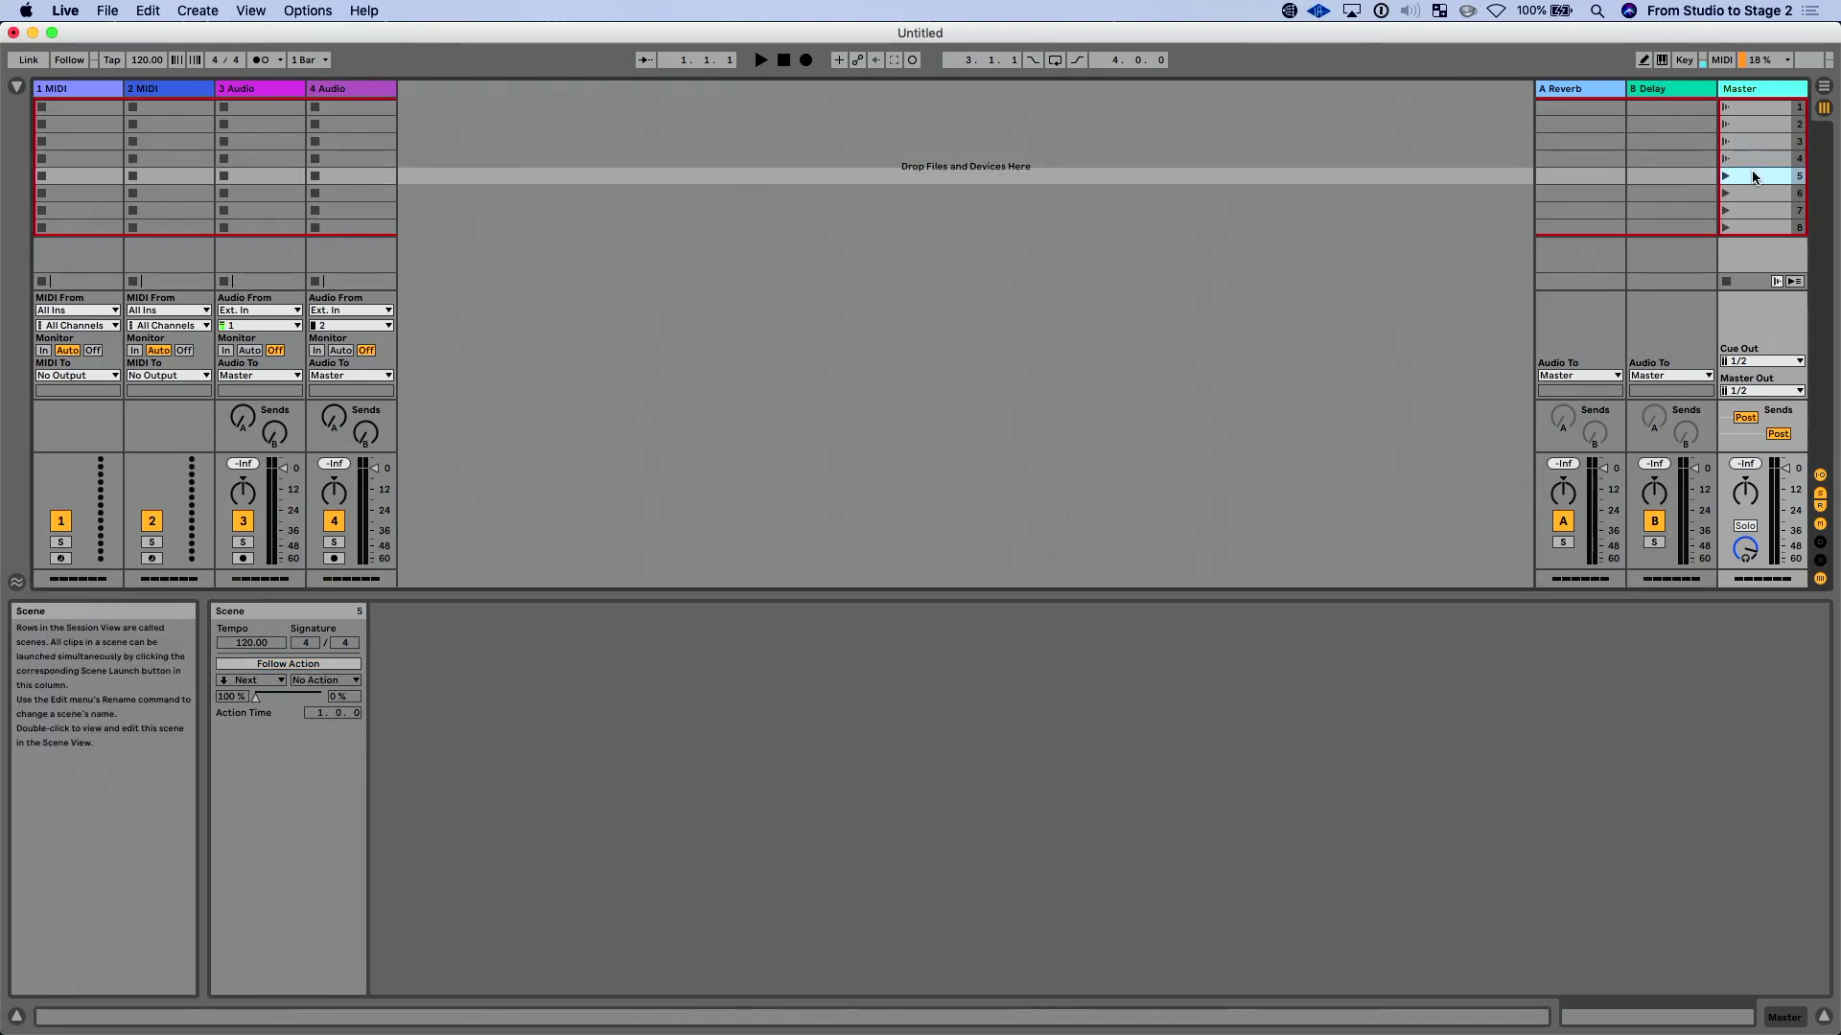
pyautogui.keyDown('shift'); pyautogui.click(1757, 227); pyautogui.keyUp('shift')
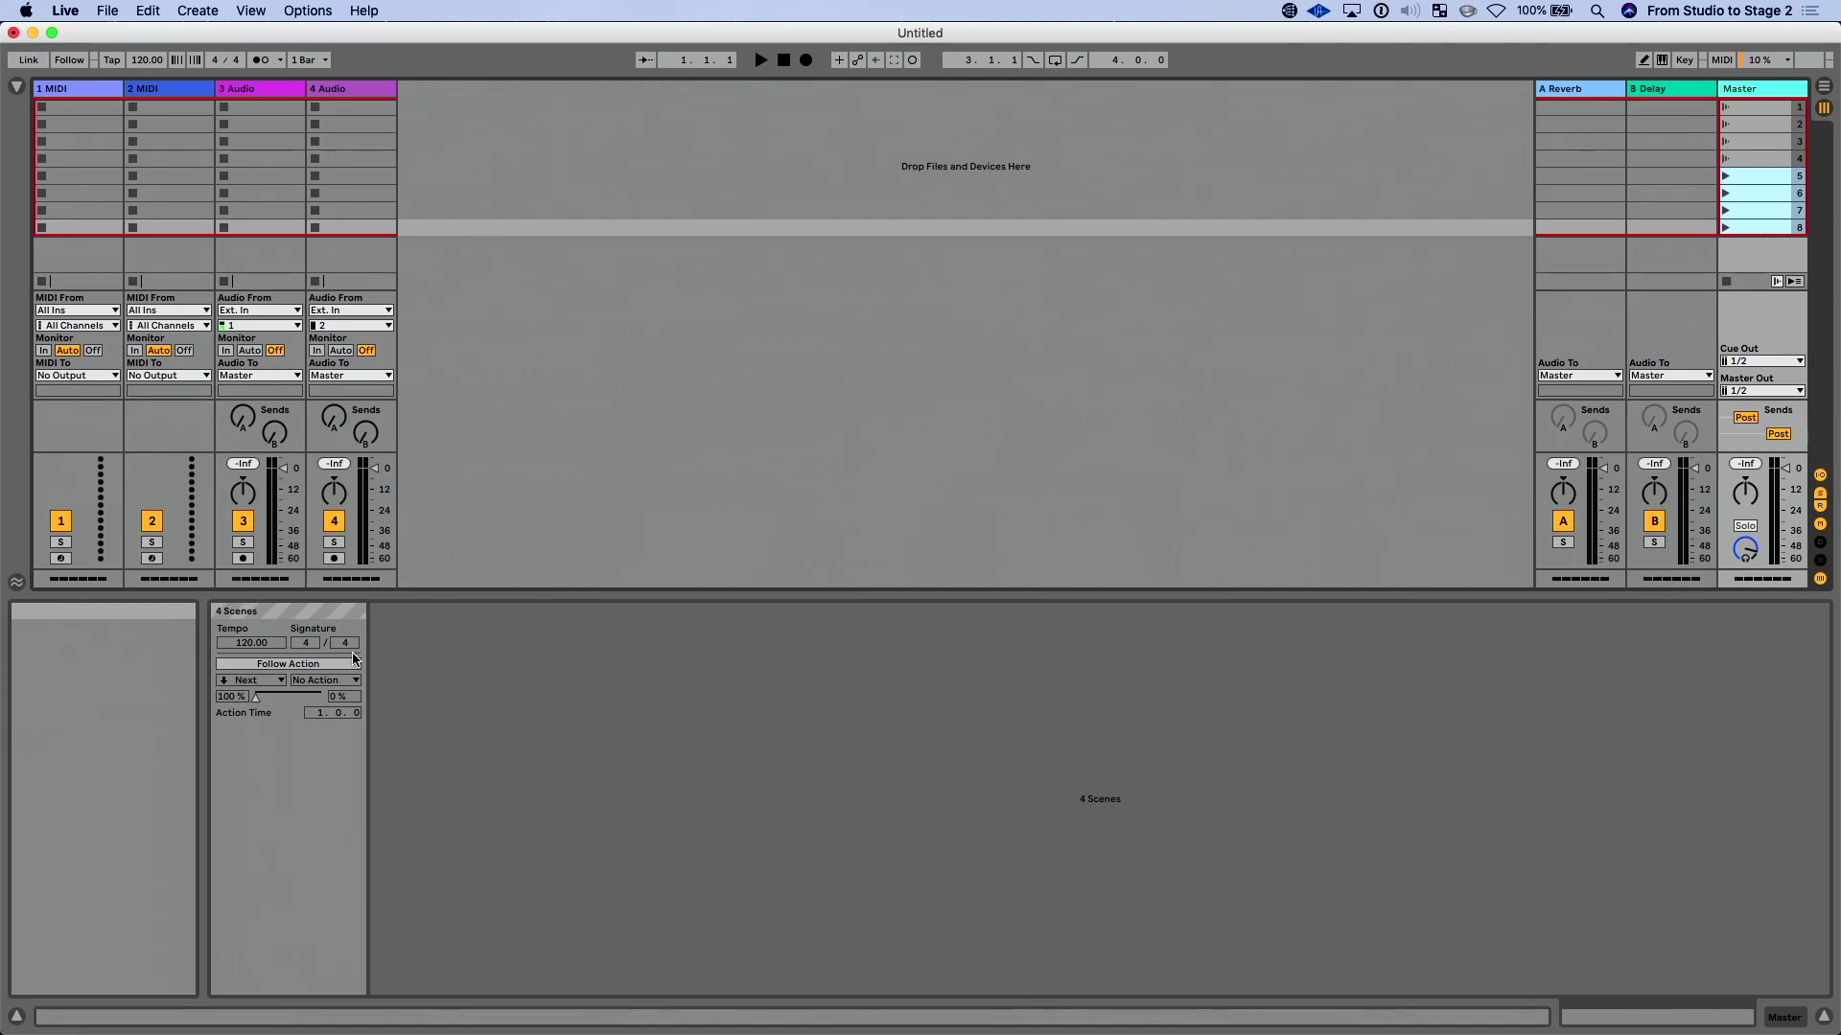
pyautogui.click(316, 664)
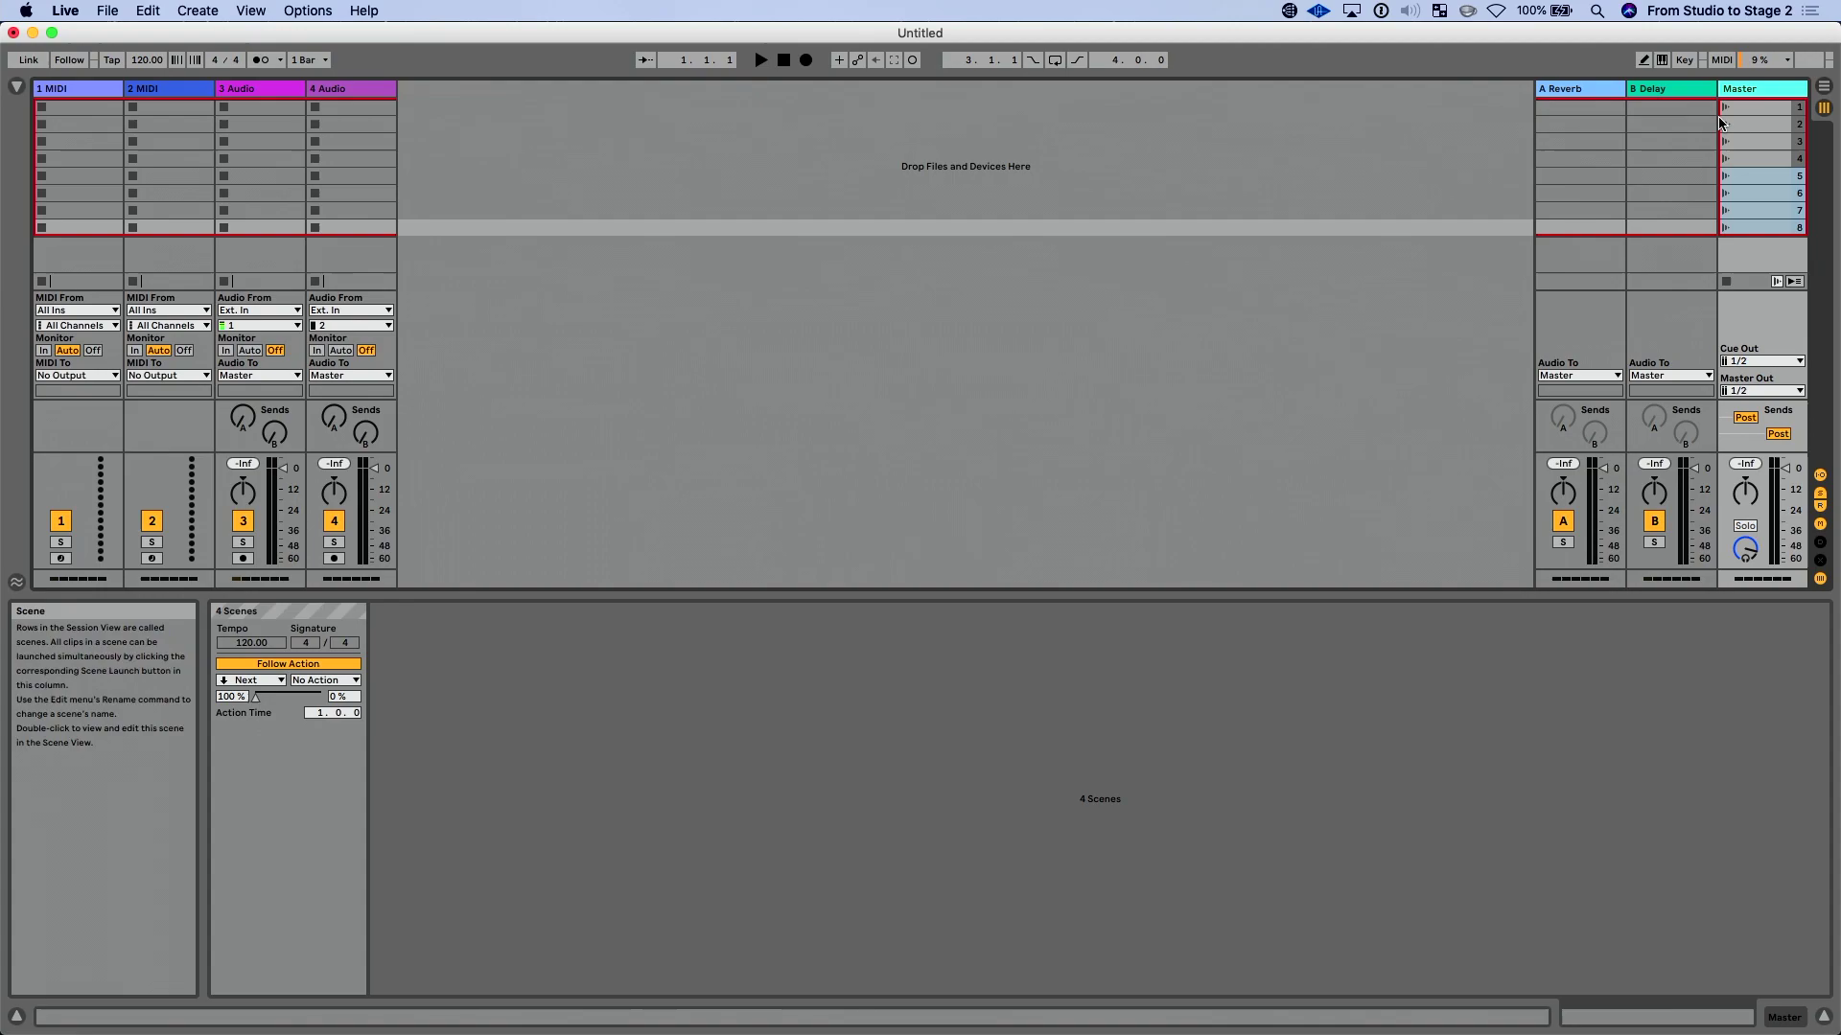
# - Widen the Master column to reveal the scene tempo fields and select scene 1
pyautogui.moveTo(1718, 92); pyautogui.dragTo(1553, 92)
pyautogui.moveTo(1748, 116); pyautogui.dragTo(1753, 230)
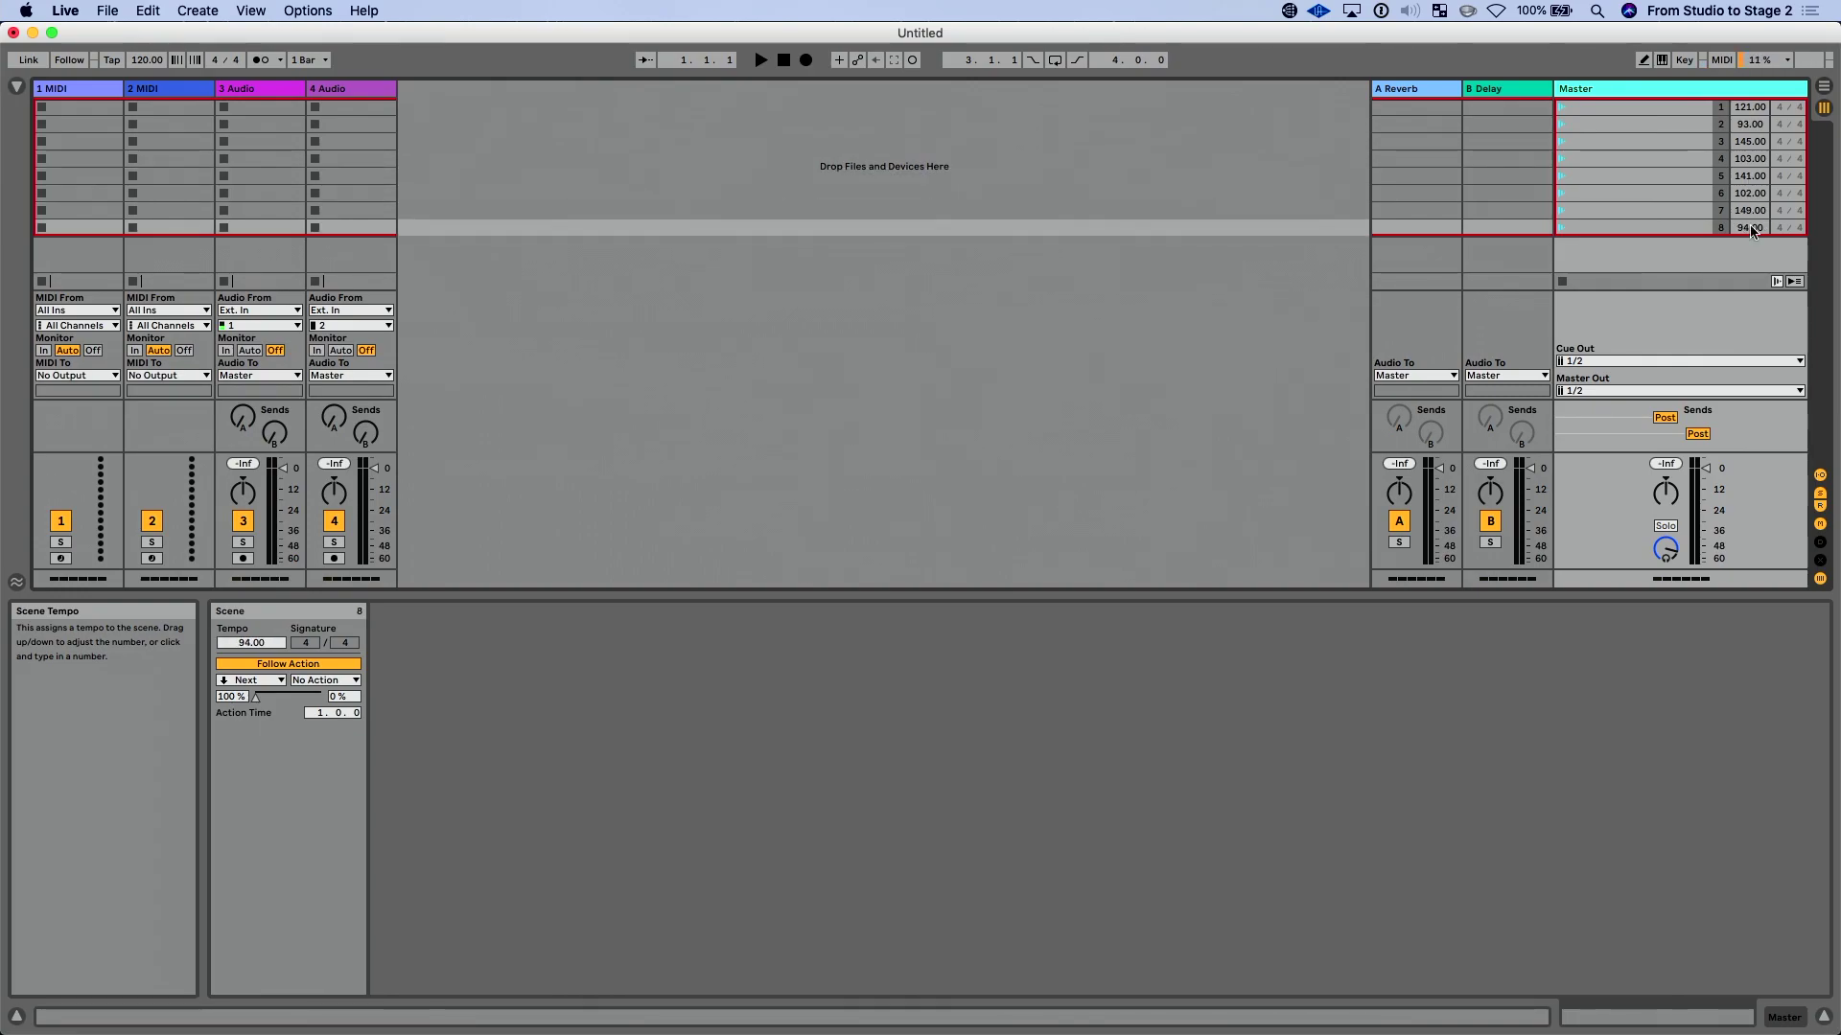
pyautogui.click(1645, 108)
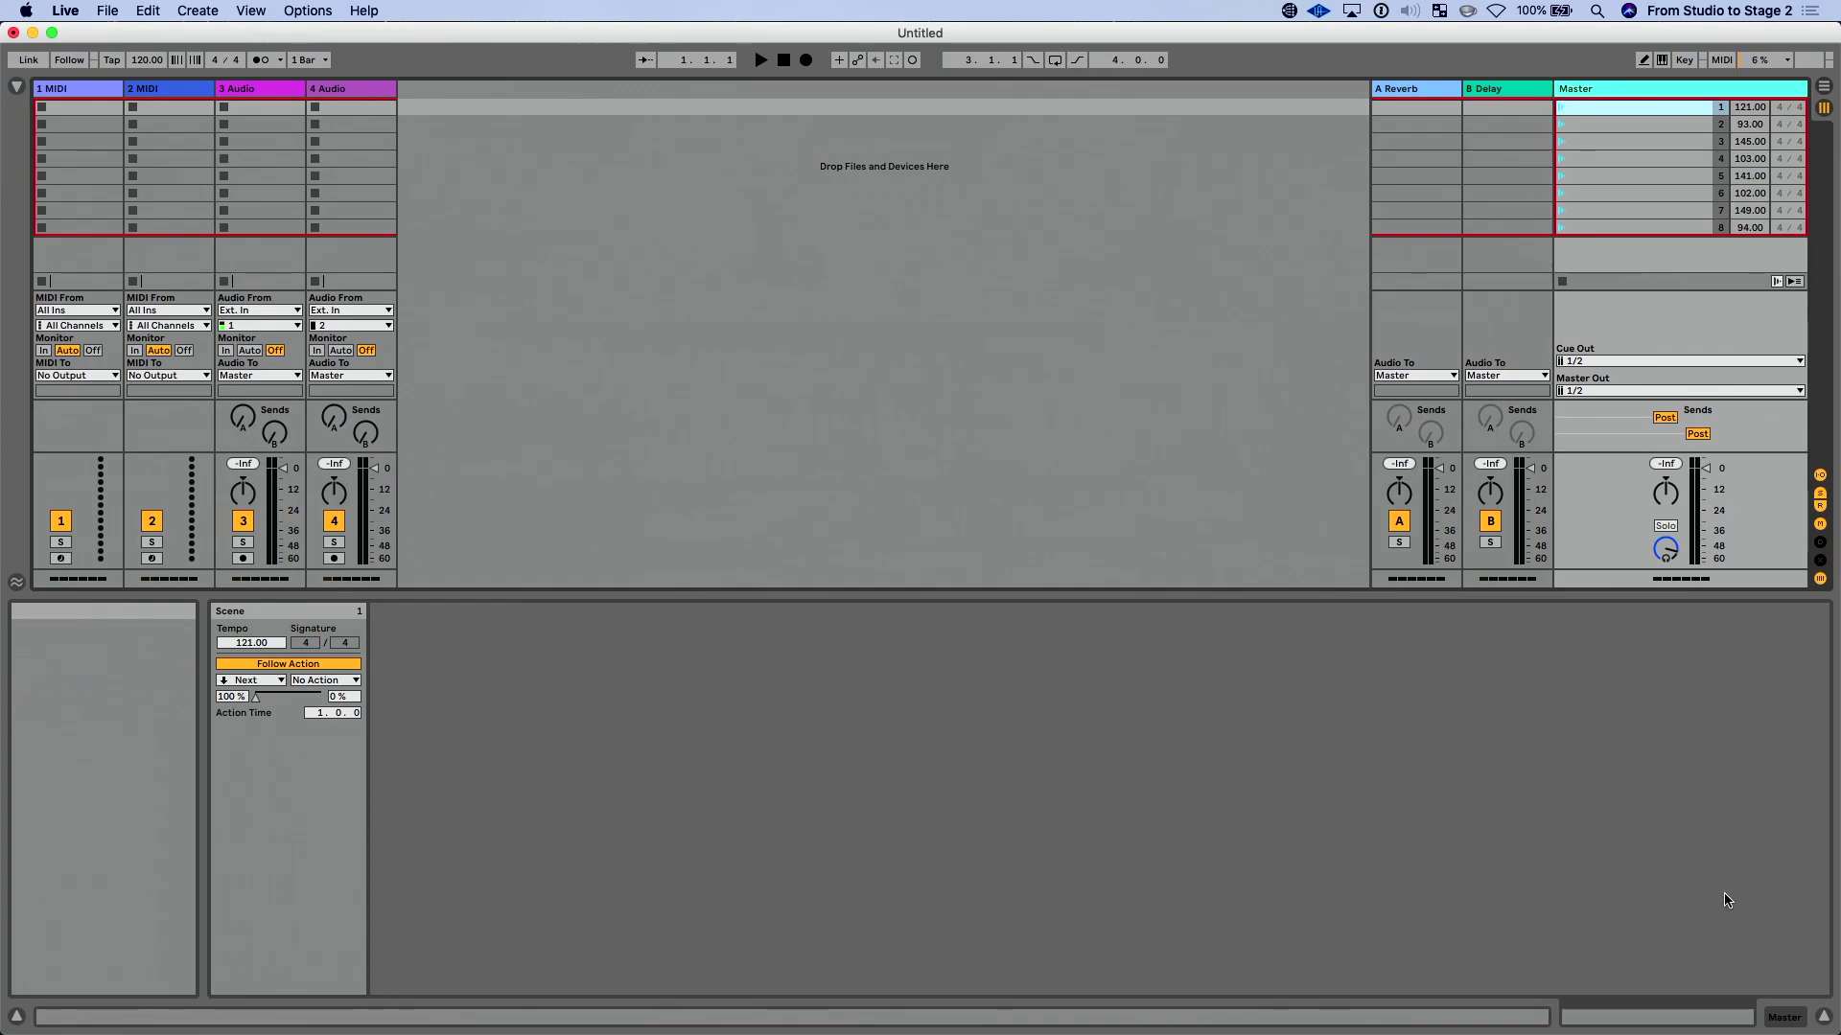
# - Collapse the detail area, enable the metronome and launch scene 1 at 121 BPM
pyautogui.click(1824, 1016)
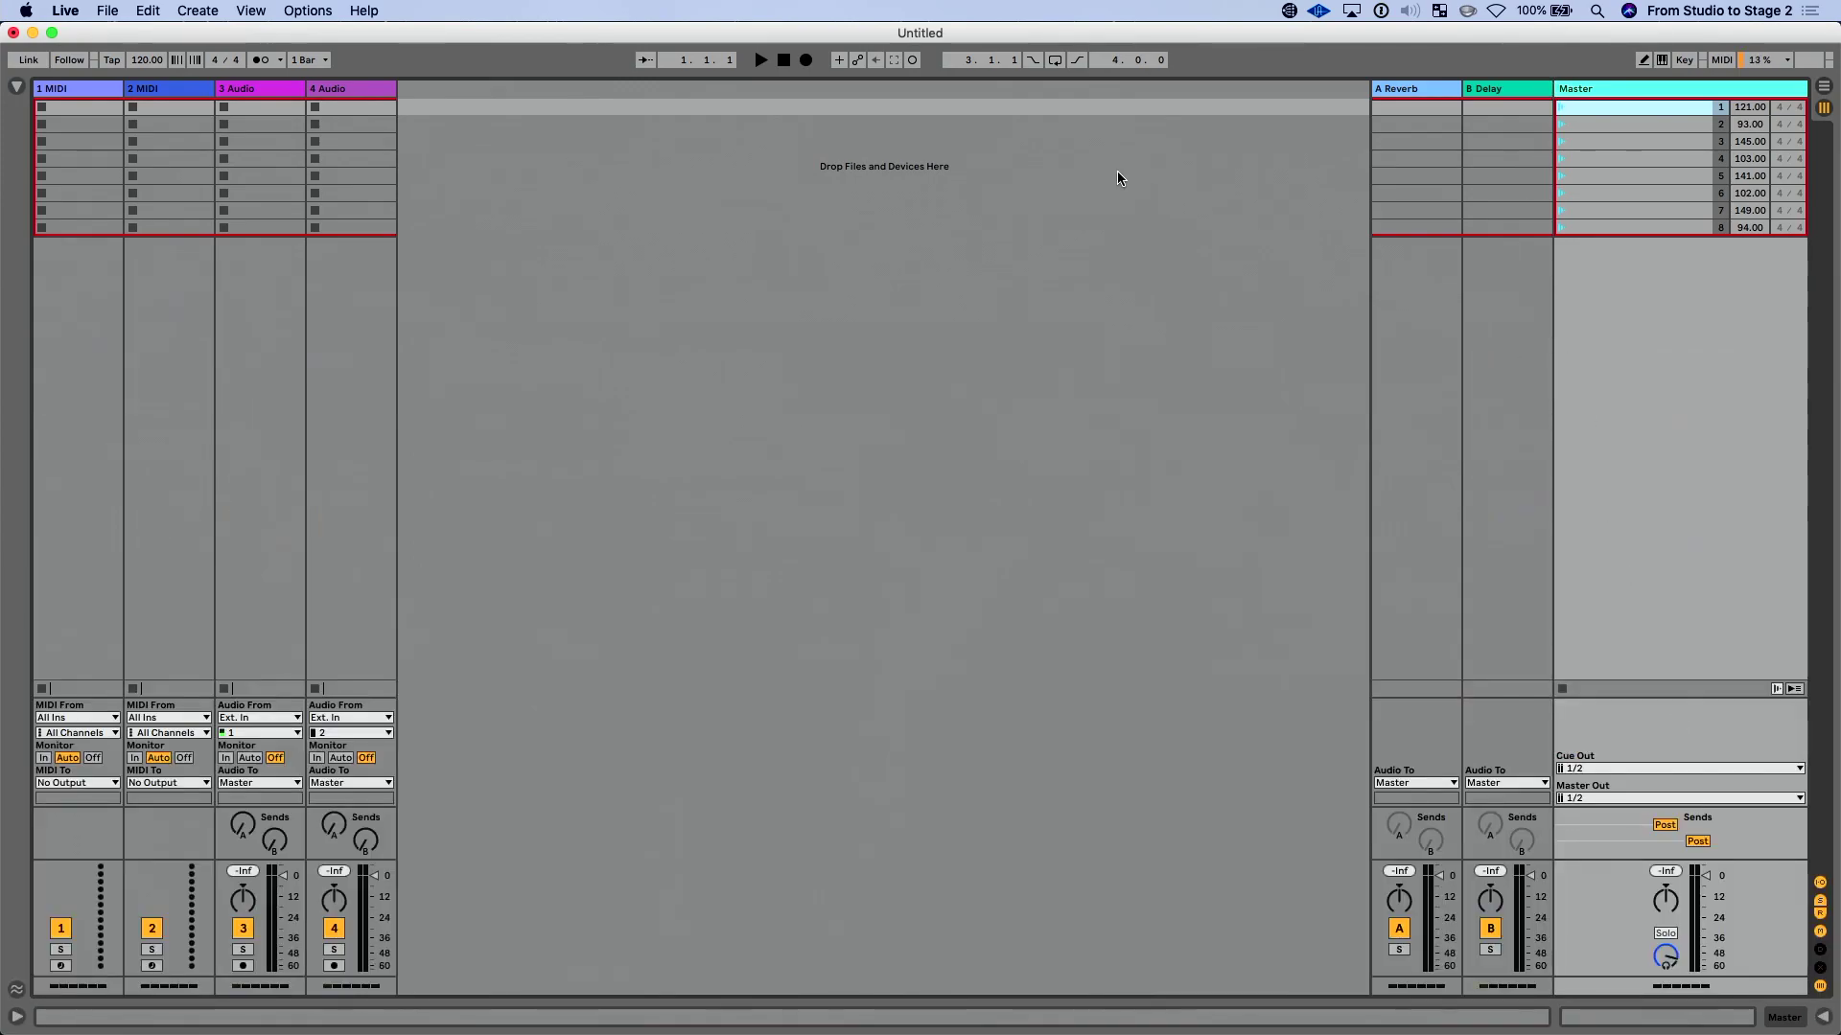
pyautogui.click(261, 60)
pyautogui.click(1561, 108)
# - Create empty MIDI clips in all eight scene slots of the 2 MIDI track
pyautogui.click(182, 113)
pyautogui.doubleClick(172, 109)
pyautogui.doubleClick(177, 125)
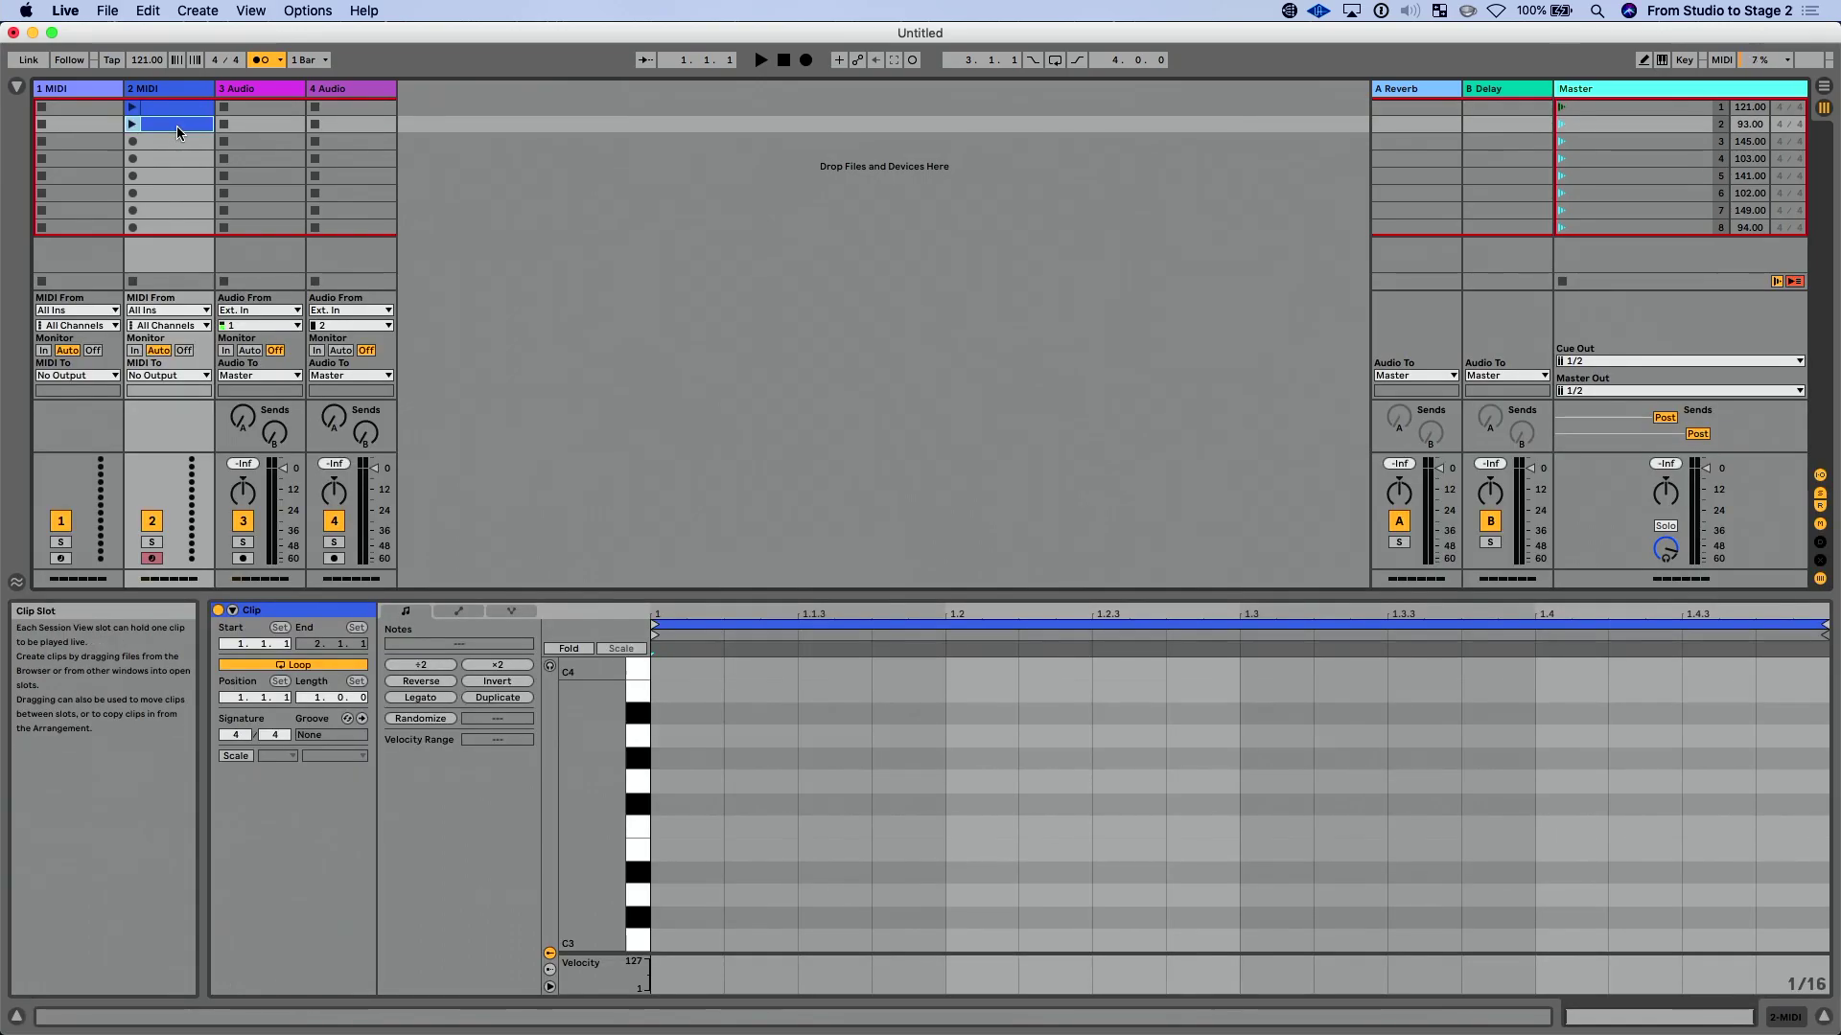
pyautogui.doubleClick(177, 141)
pyautogui.doubleClick(179, 159)
pyautogui.click(186, 190)
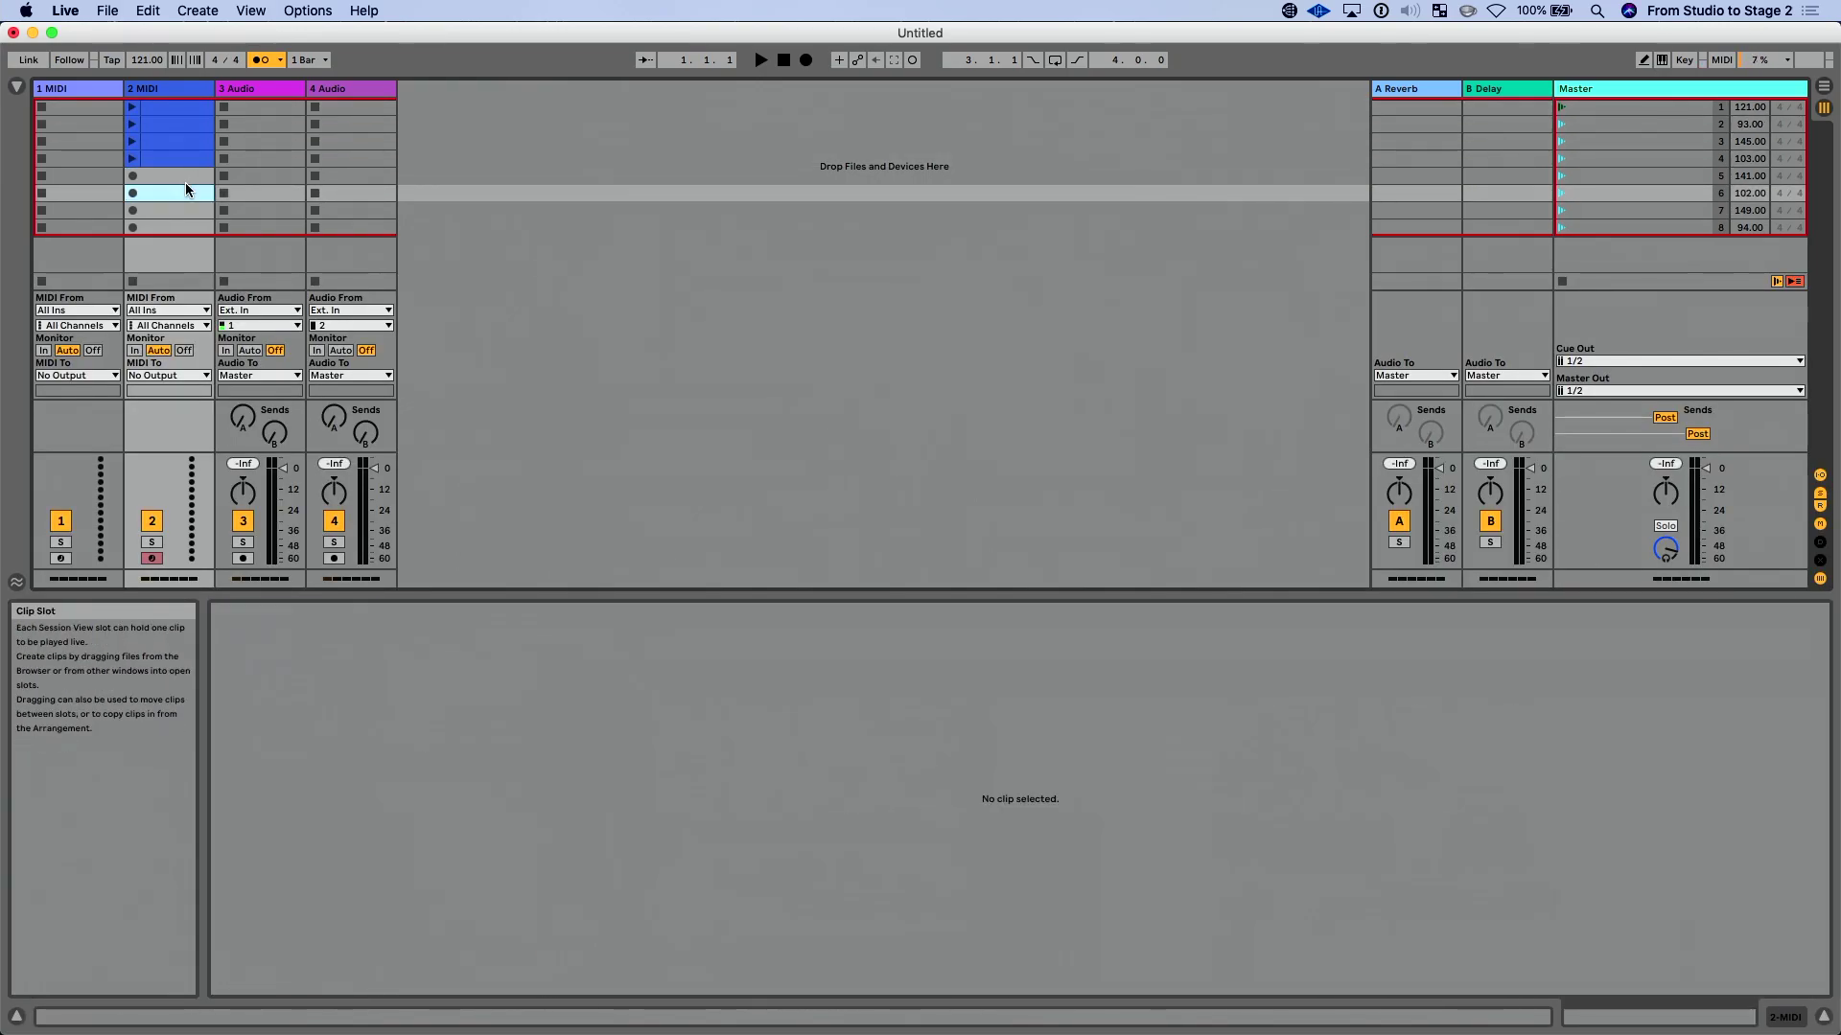
pyautogui.doubleClick(186, 193)
pyautogui.doubleClick(183, 176)
pyautogui.doubleClick(187, 210)
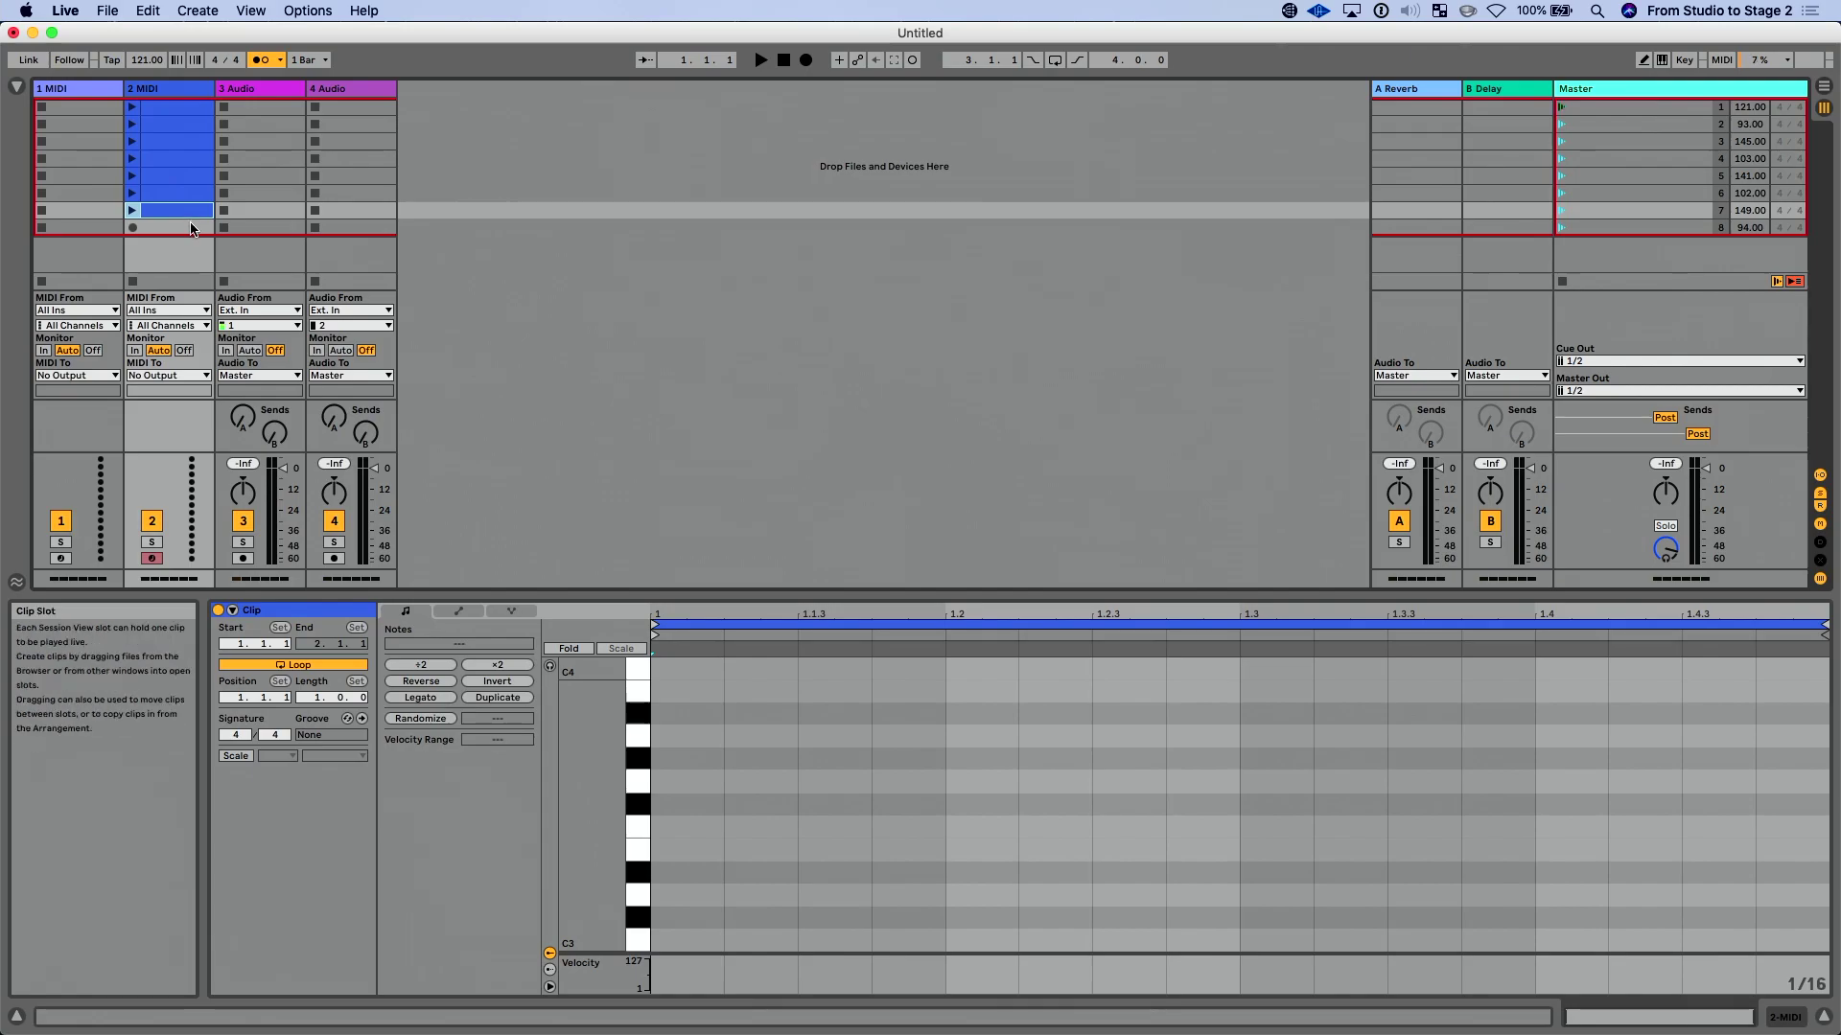
pyautogui.doubleClick(188, 227)
# - Delete the unused 1 MIDI track and launch scene 1
pyautogui.click(106, 94)
pyautogui.press('Delete')
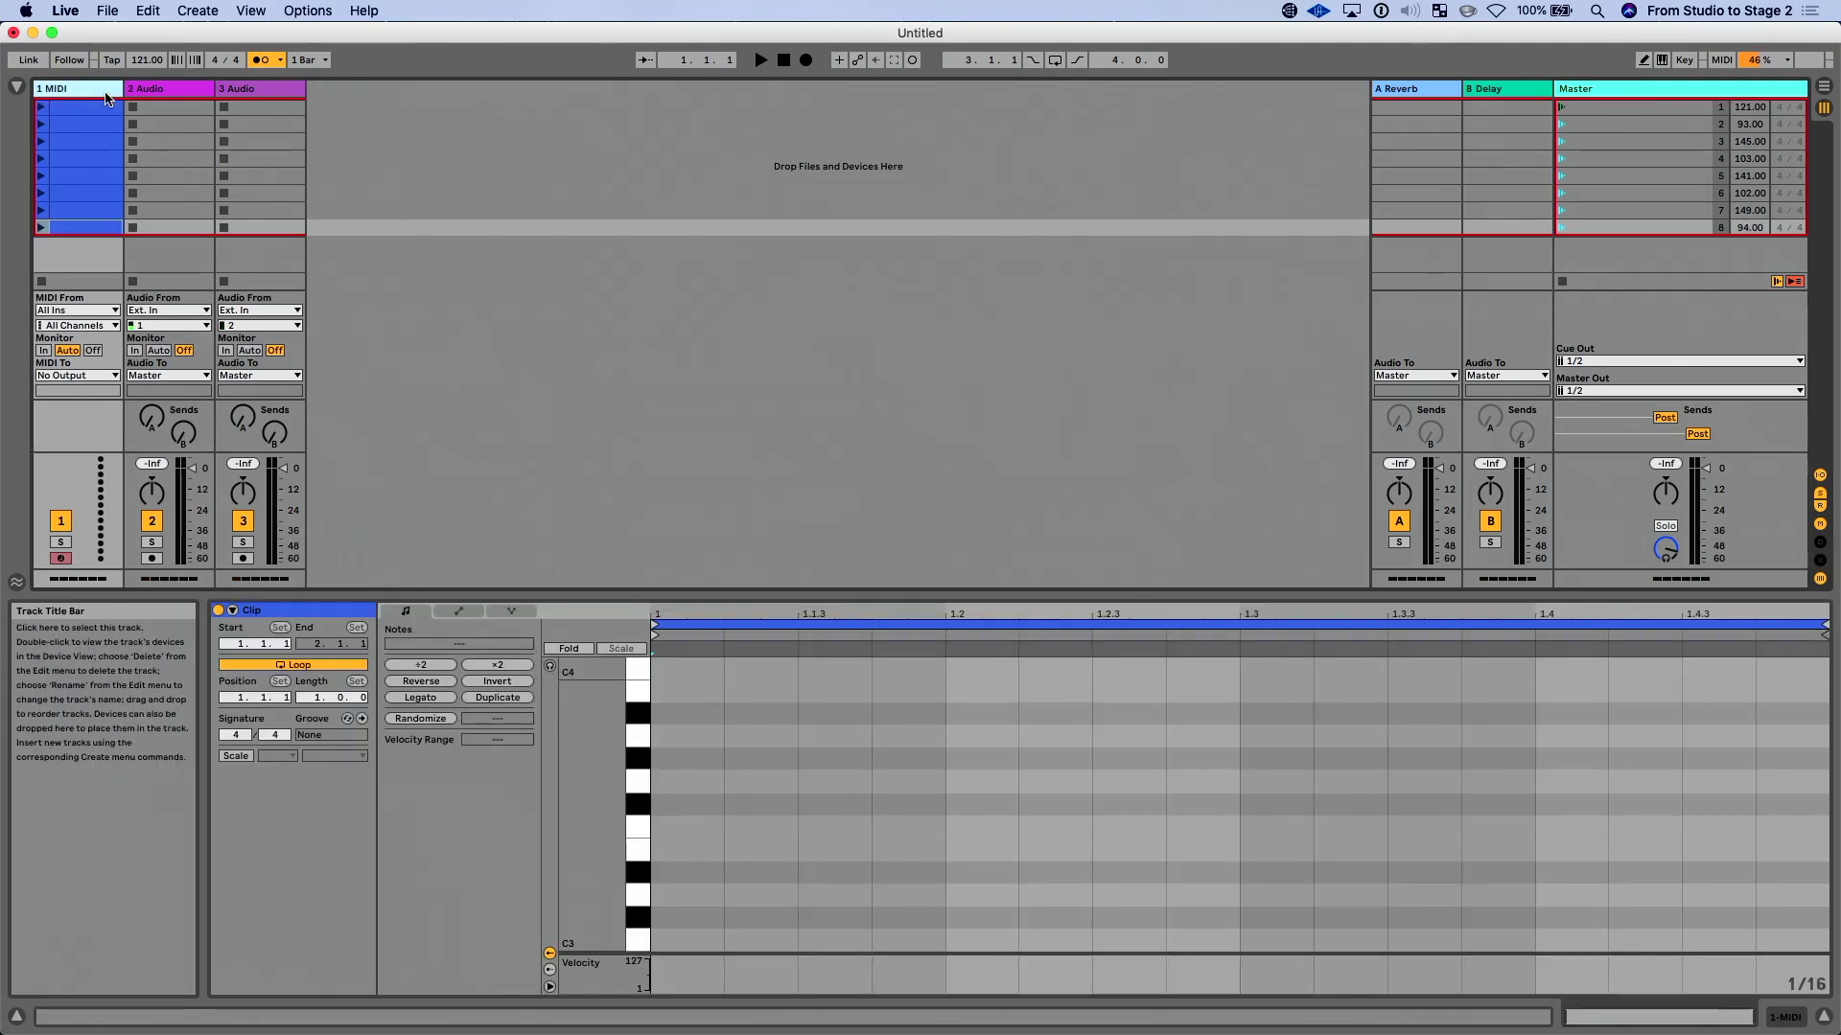
pyautogui.click(1560, 107)
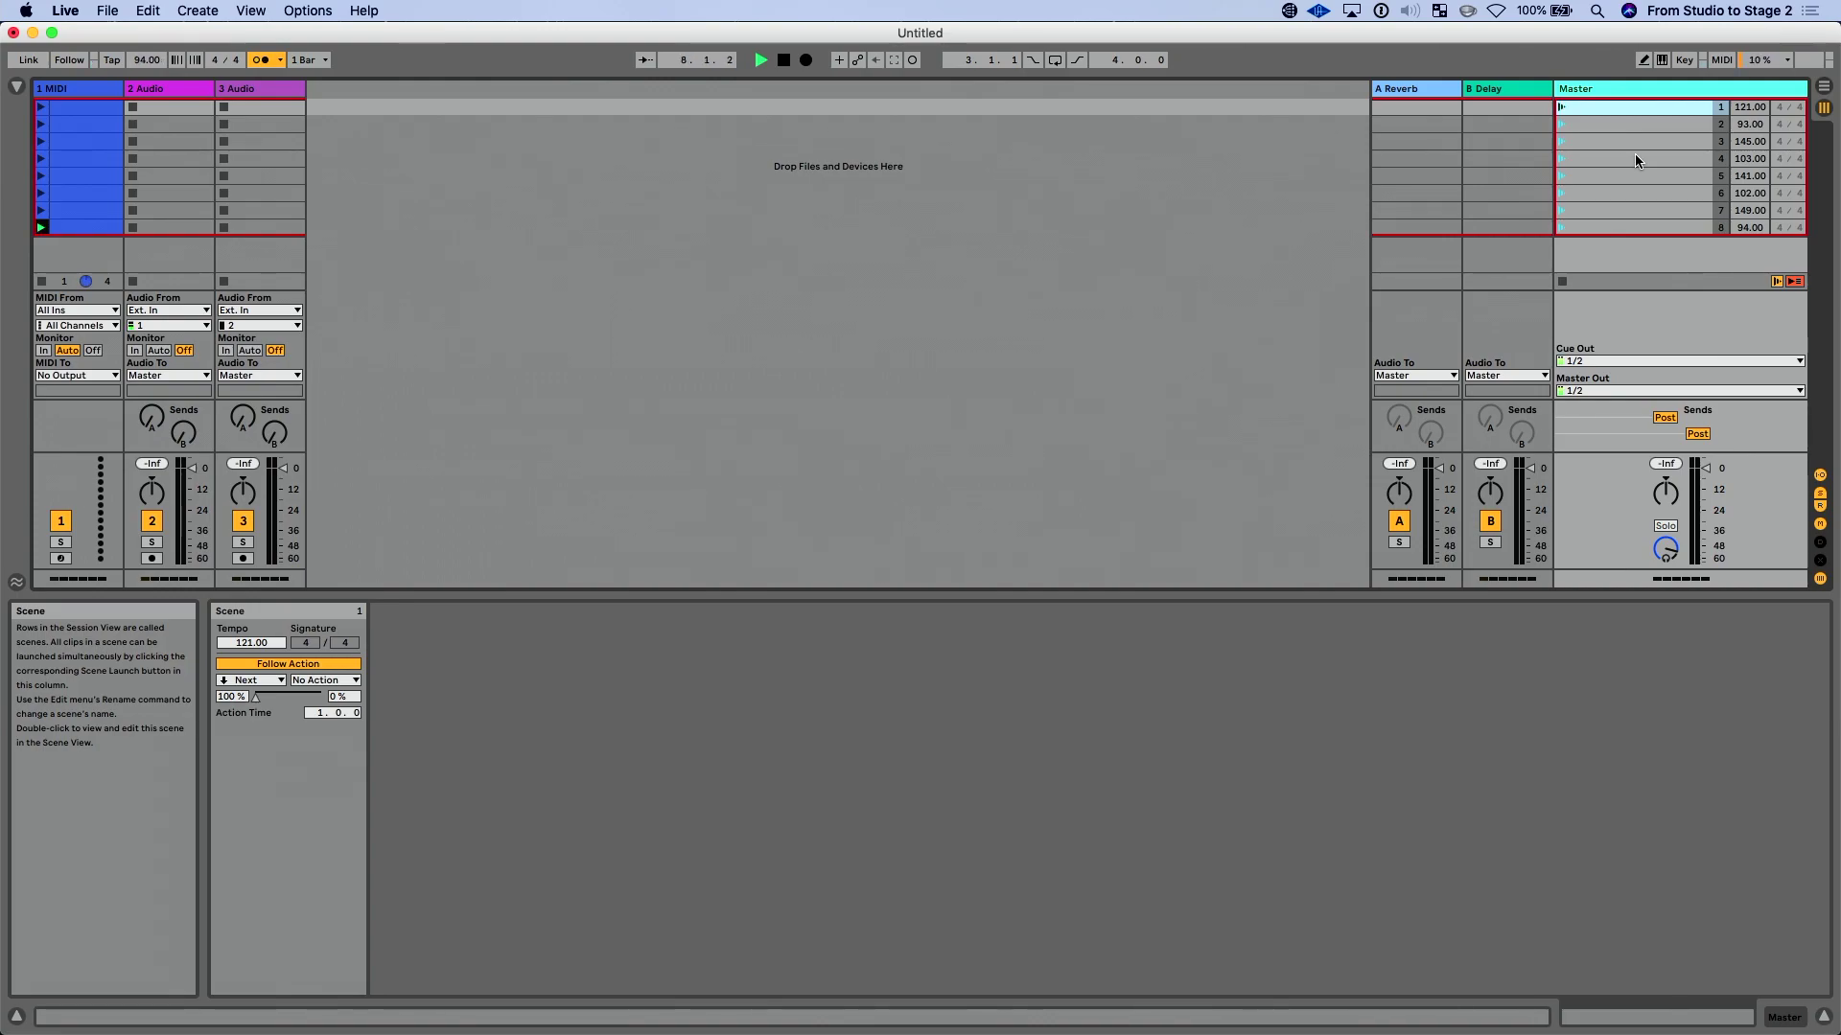
# - Stop playback, relaunch scene 1, inspect scene 3, then stop and relaunch scene 1
pyautogui.press('space')
pyautogui.click(1561, 107)
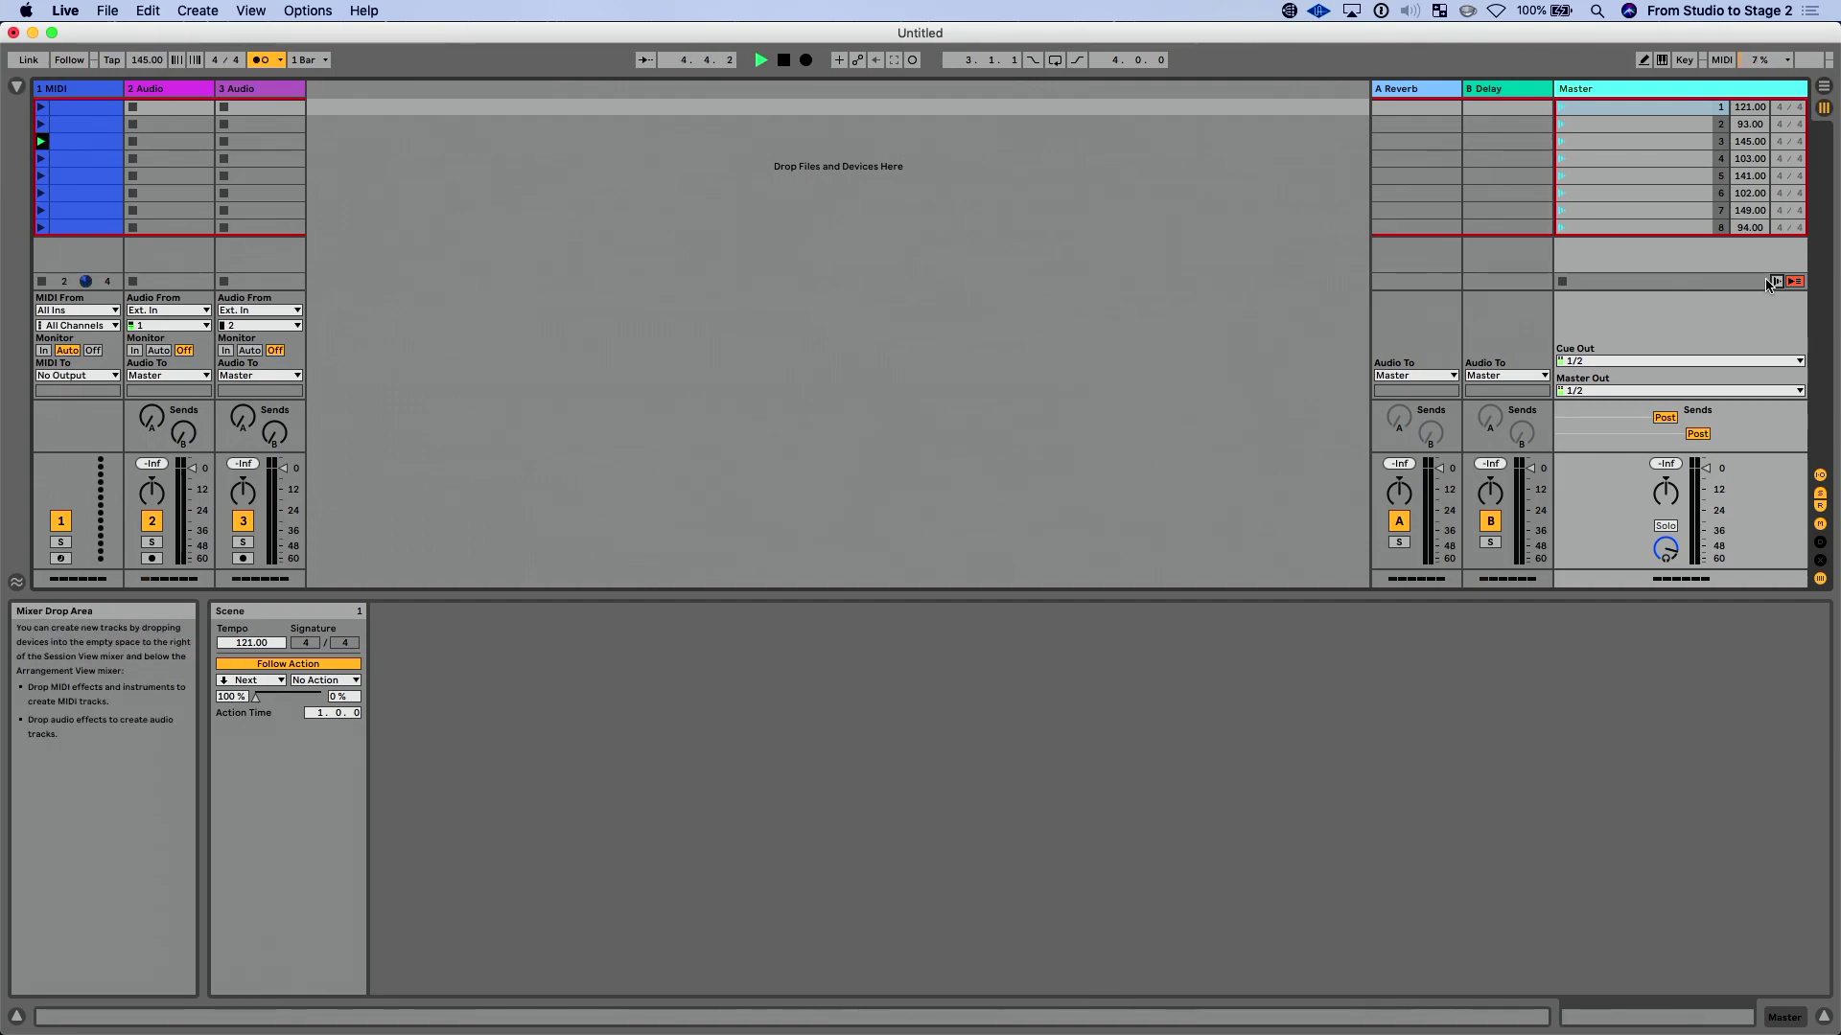
pyautogui.click(1608, 146)
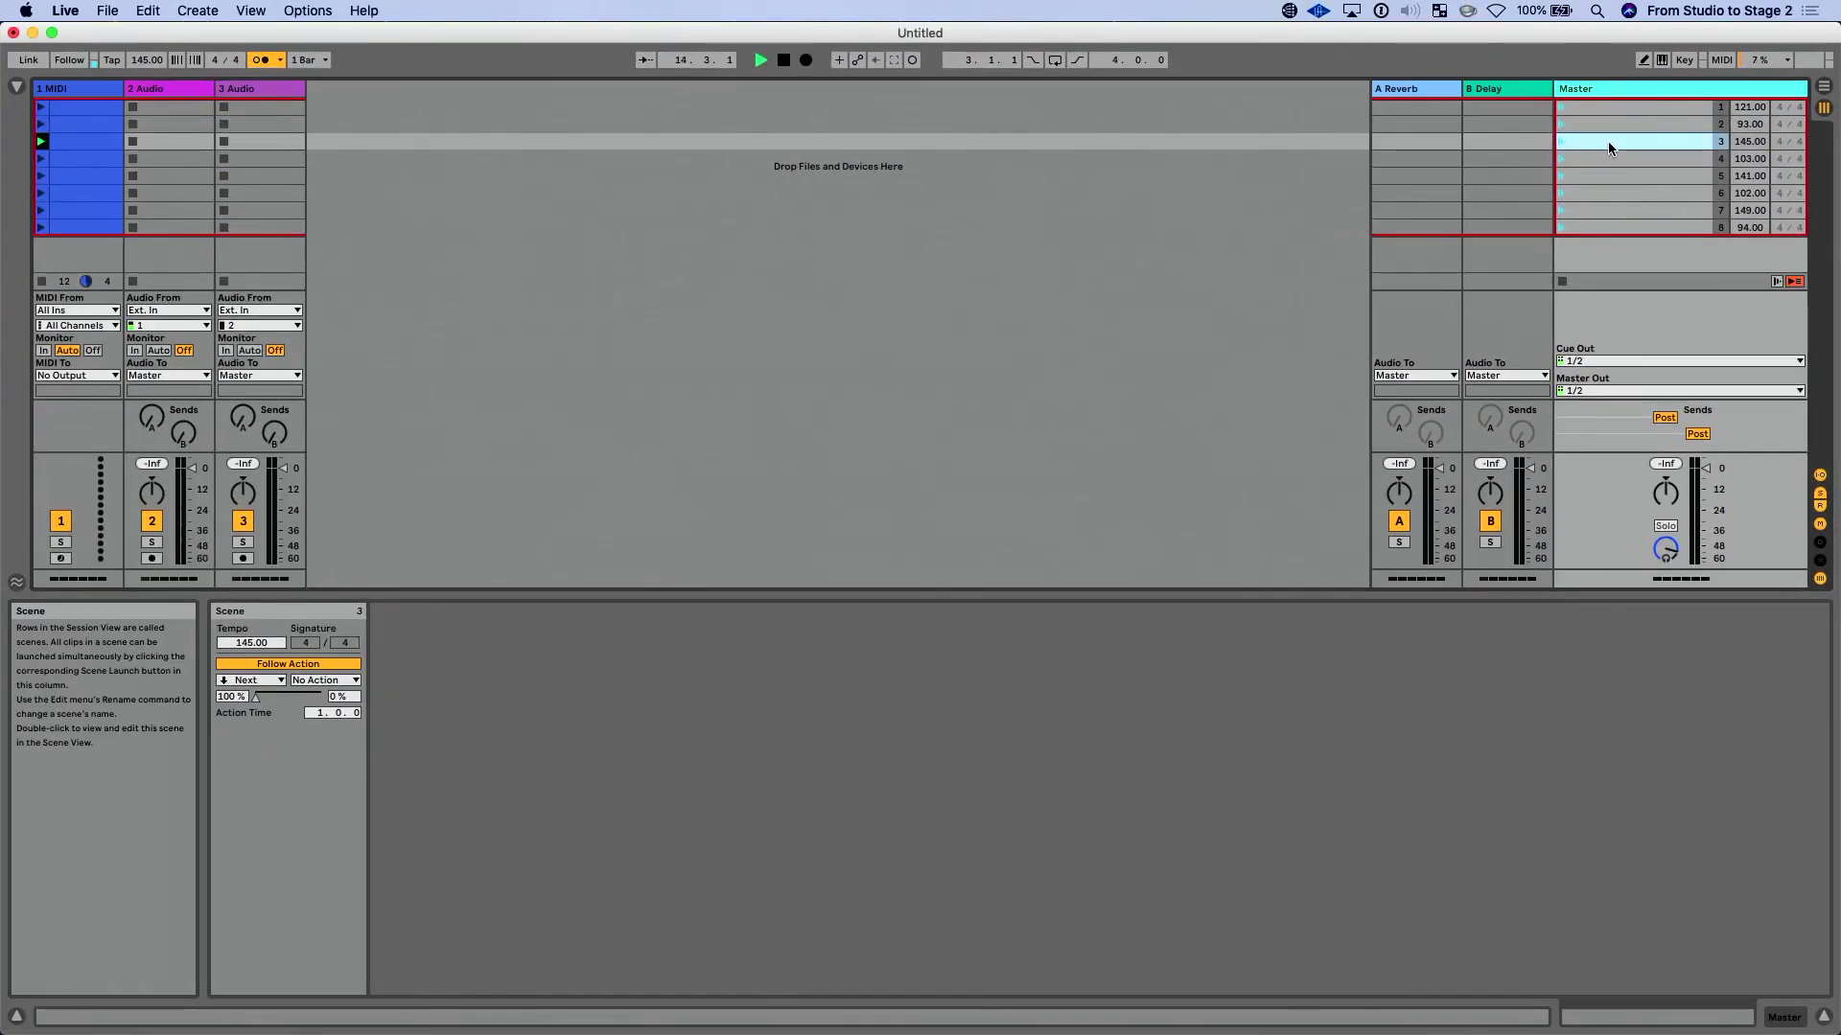
pyautogui.press('space')
pyautogui.click(1561, 107)
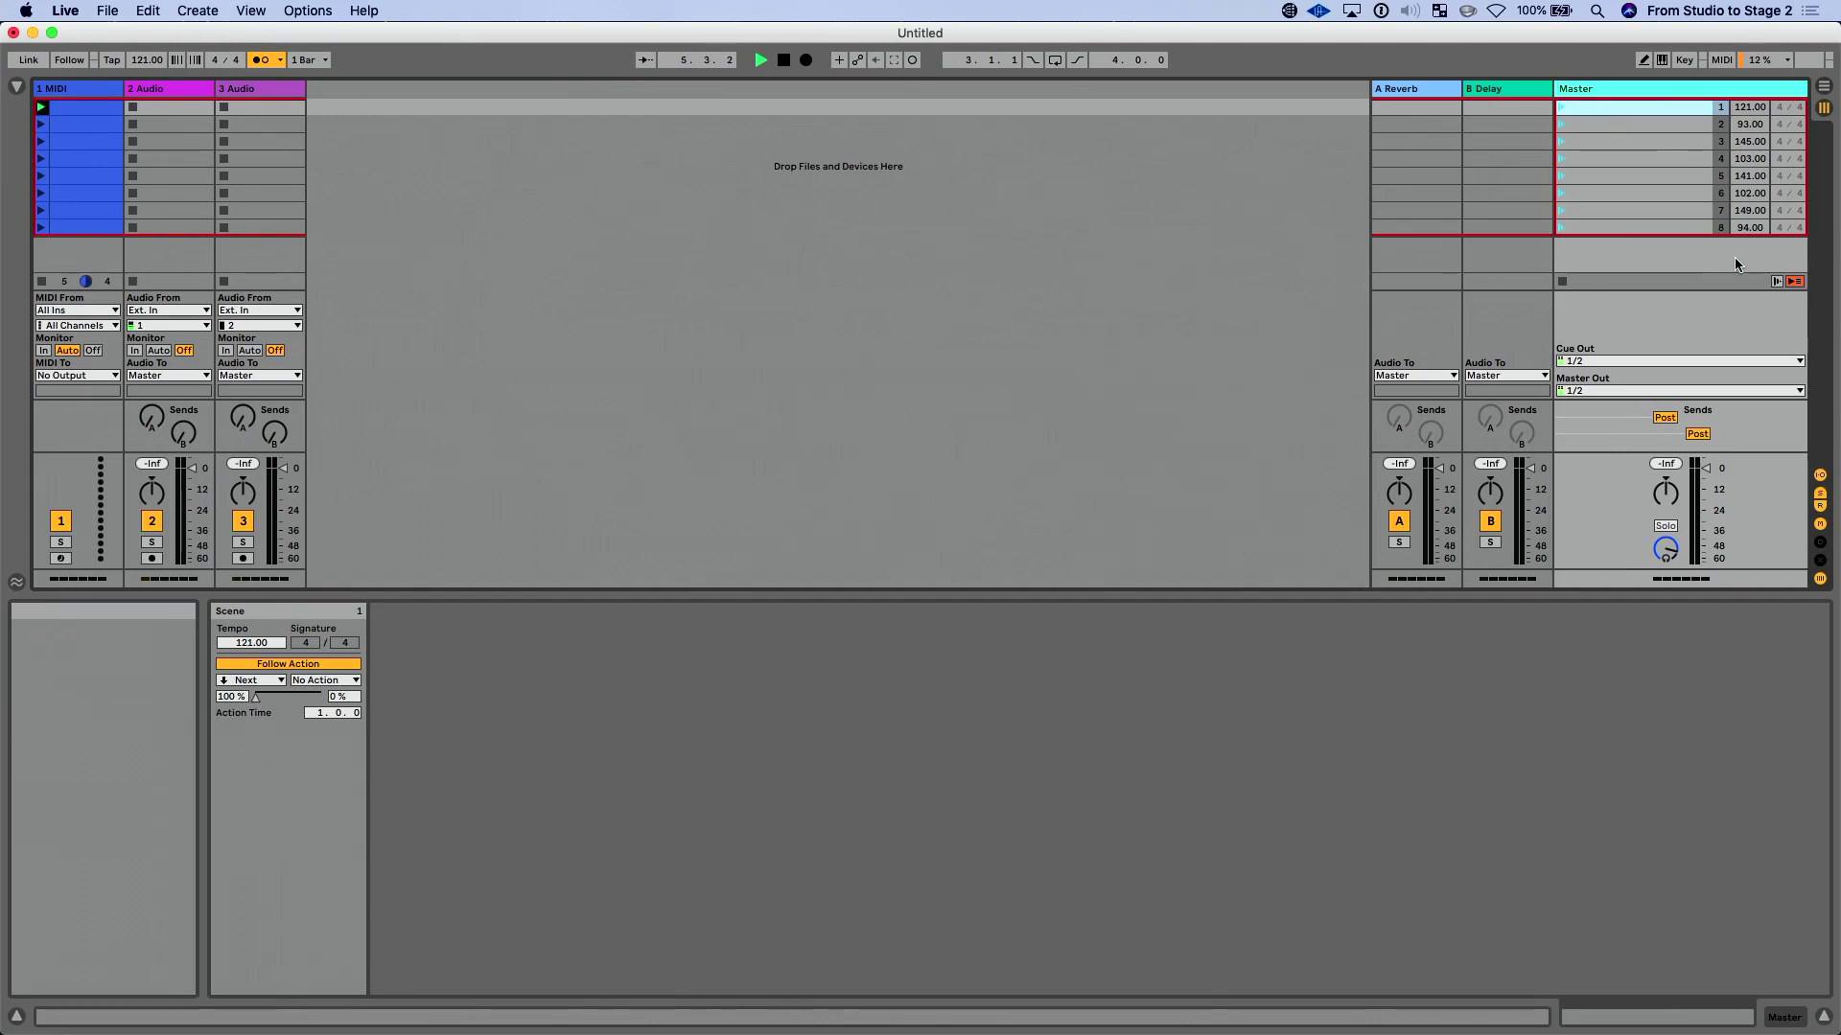
pyautogui.click(1561, 107)
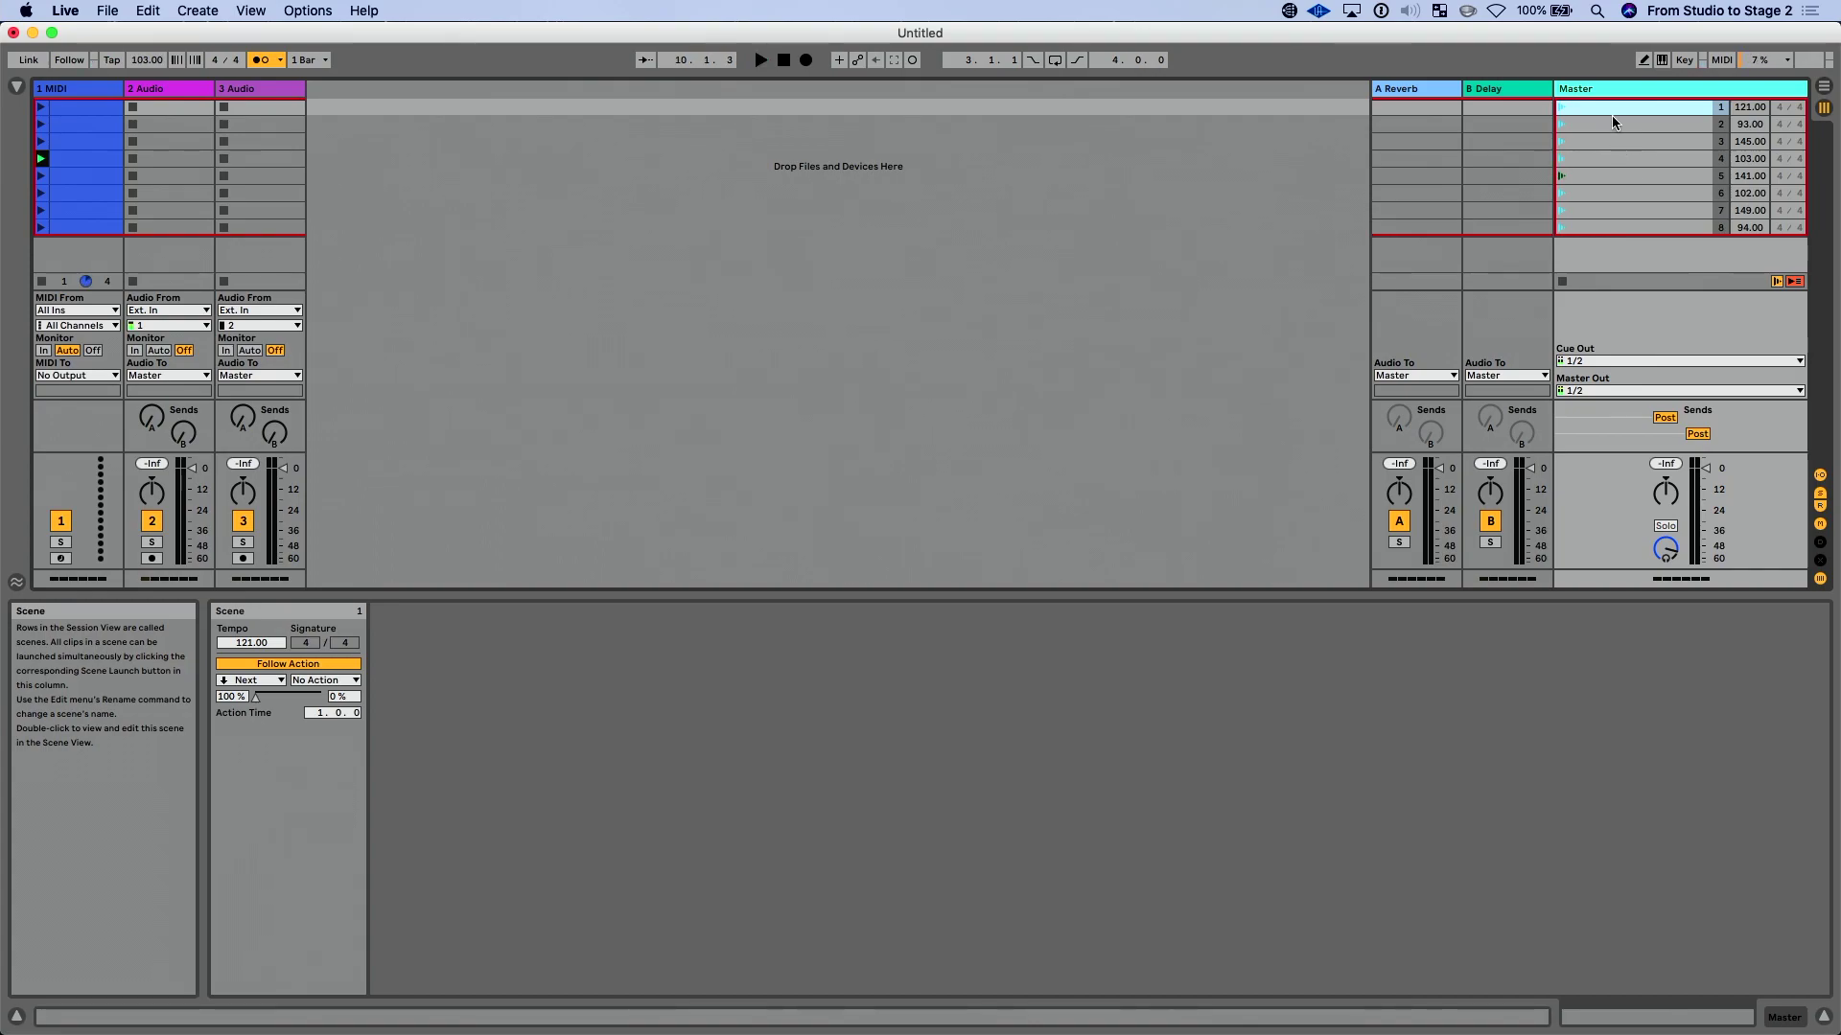
# - Set Action Time to 2.0.0 for all eight scenes, then launch scene 1
pyautogui.keyDown('shift'); pyautogui.click(1629, 227); pyautogui.keyUp('shift')
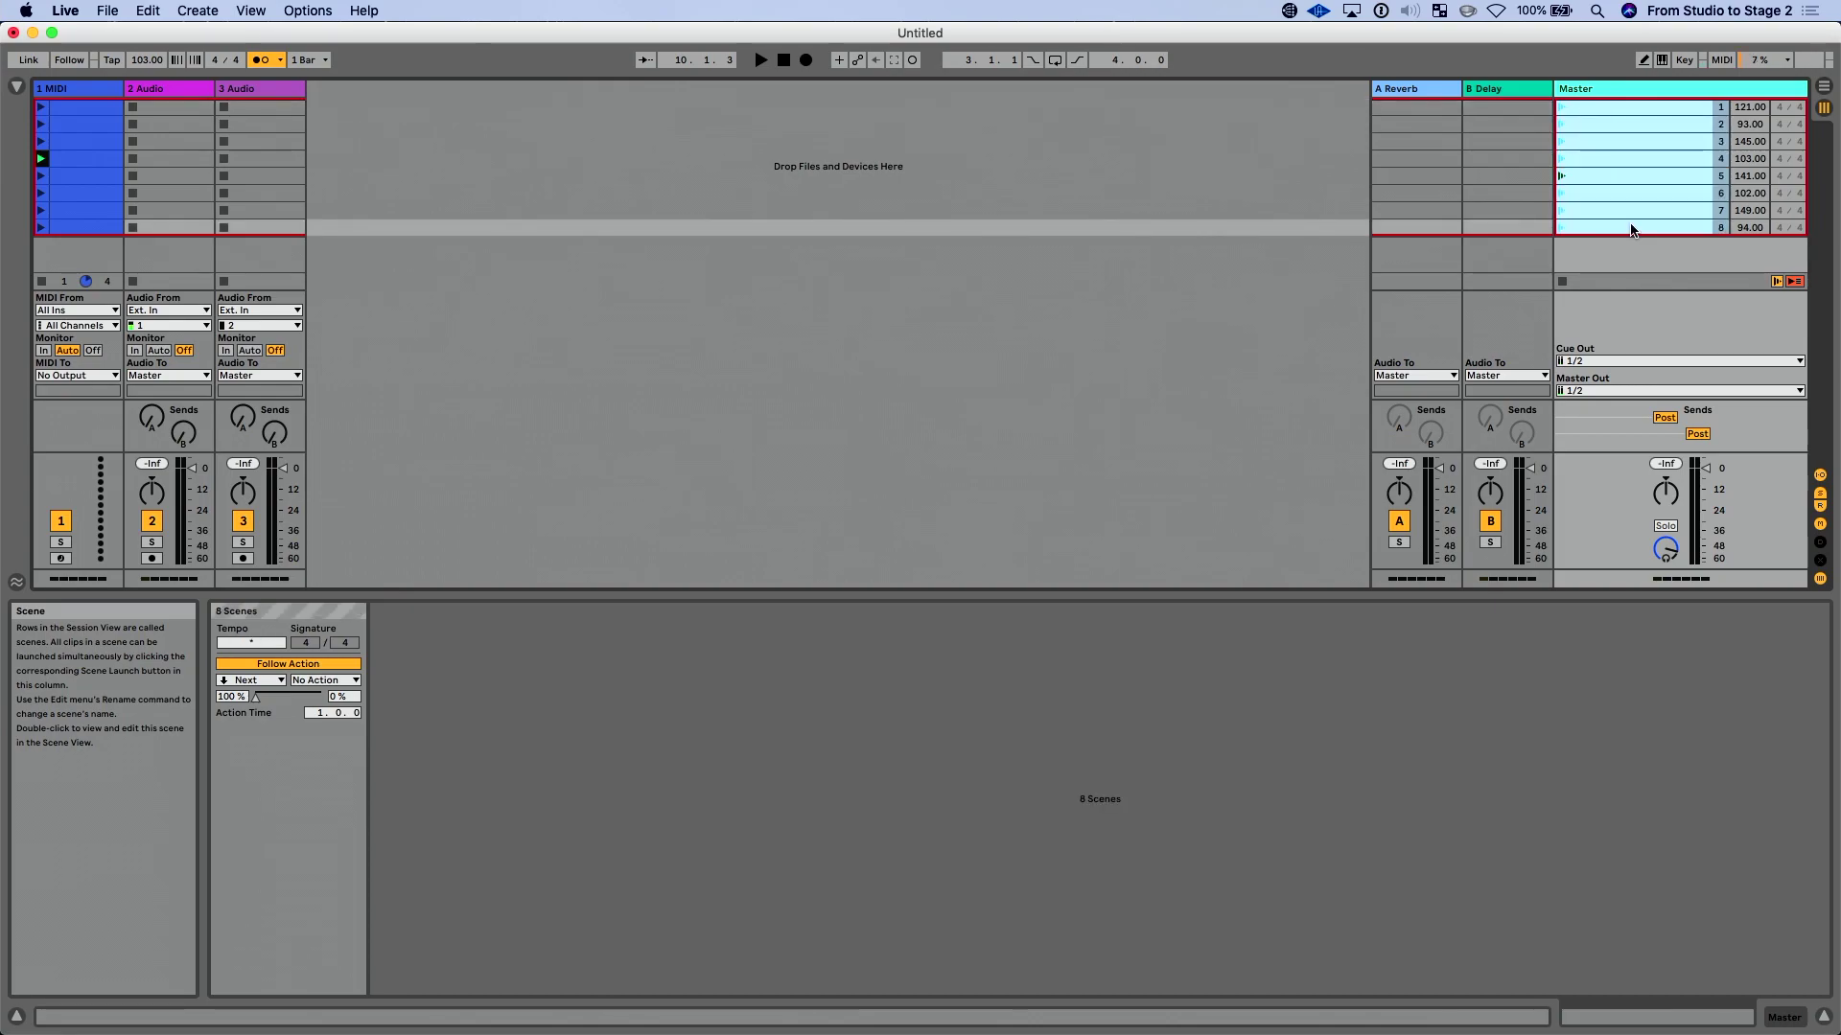
pyautogui.click(322, 719)
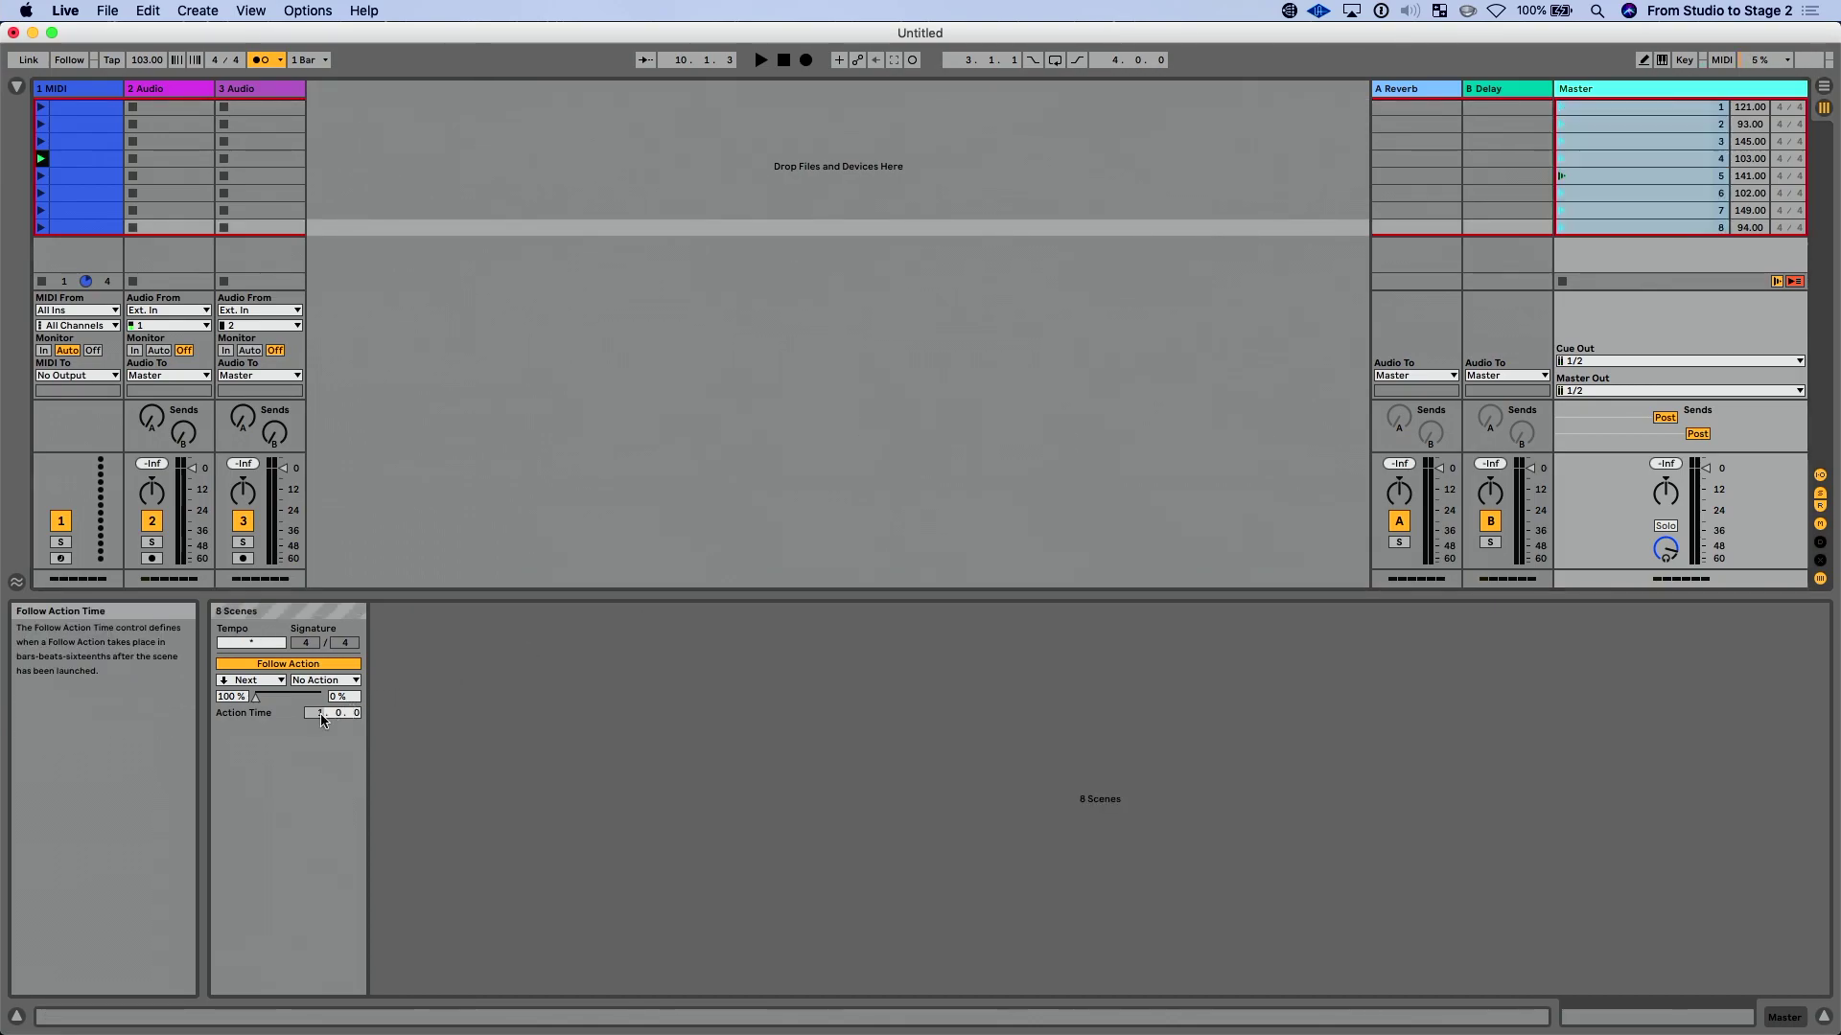
pyautogui.click(1584, 107)
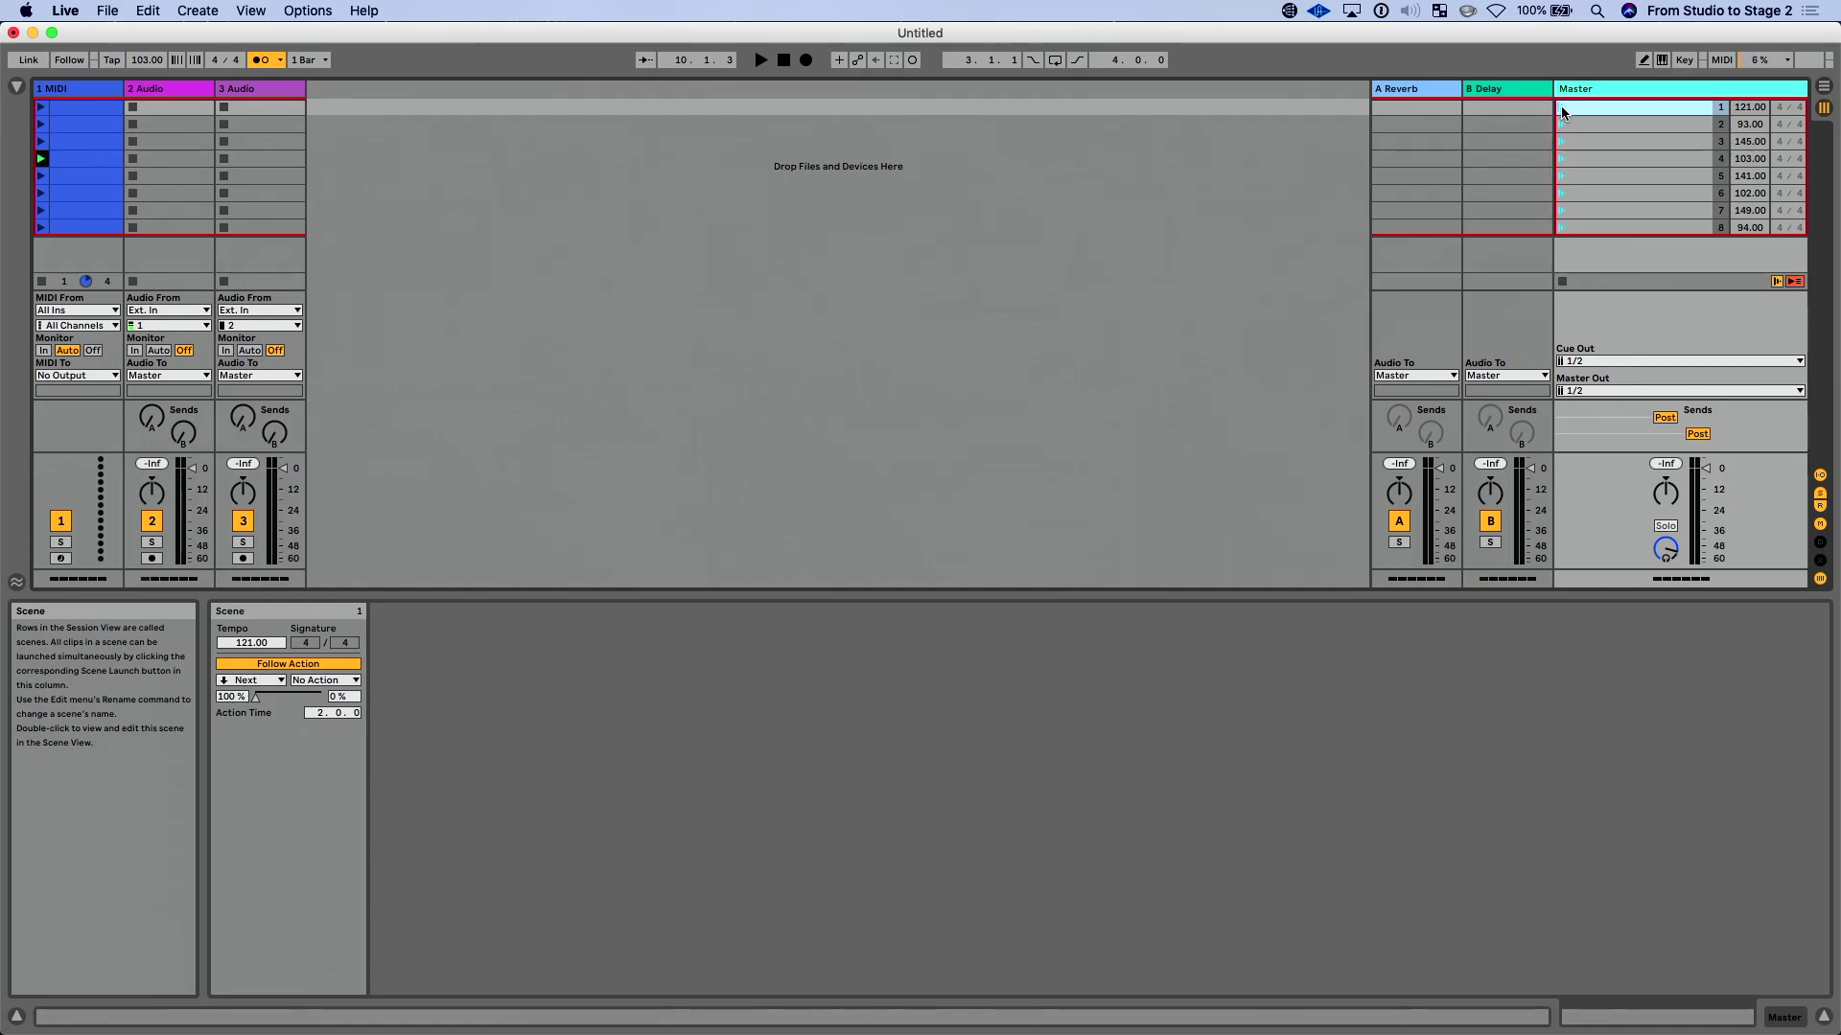
pyautogui.click(1560, 108)
# - Cancel queued scene launches from the scene 3 and scene 6 menus, then stop playback
pyautogui.rightClick(1620, 141)
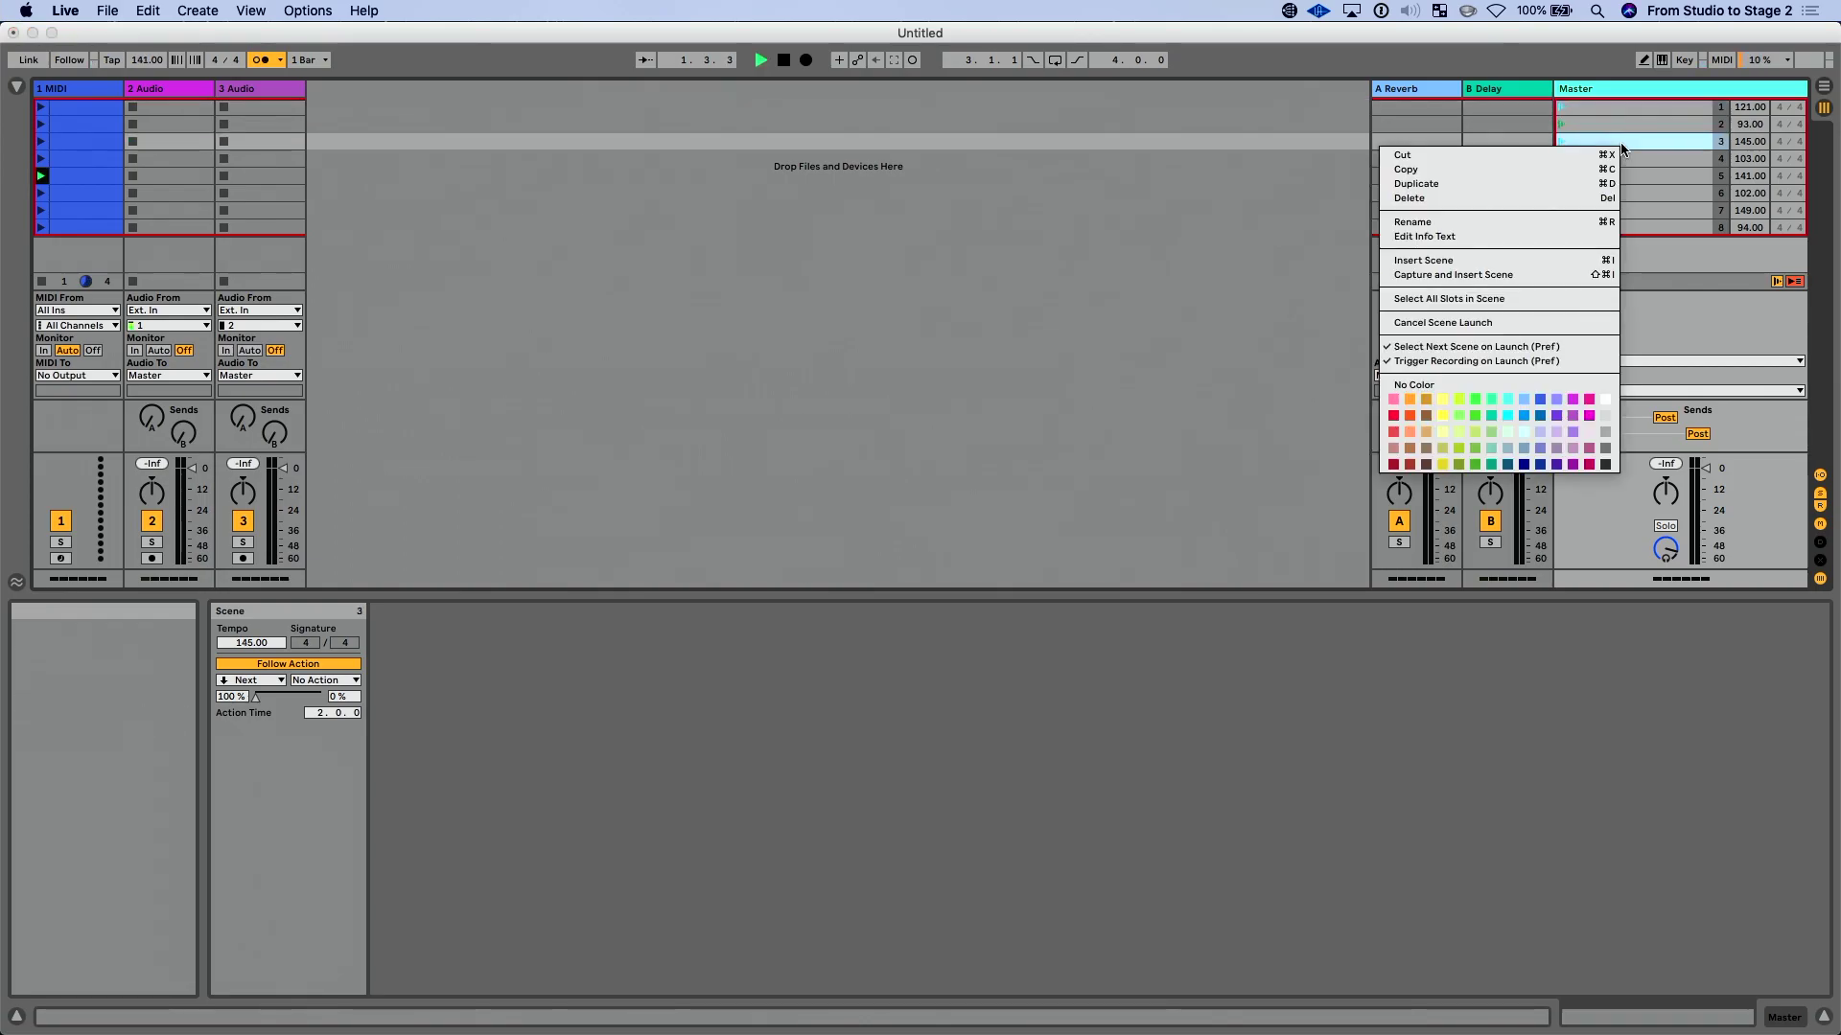
pyautogui.click(1530, 323)
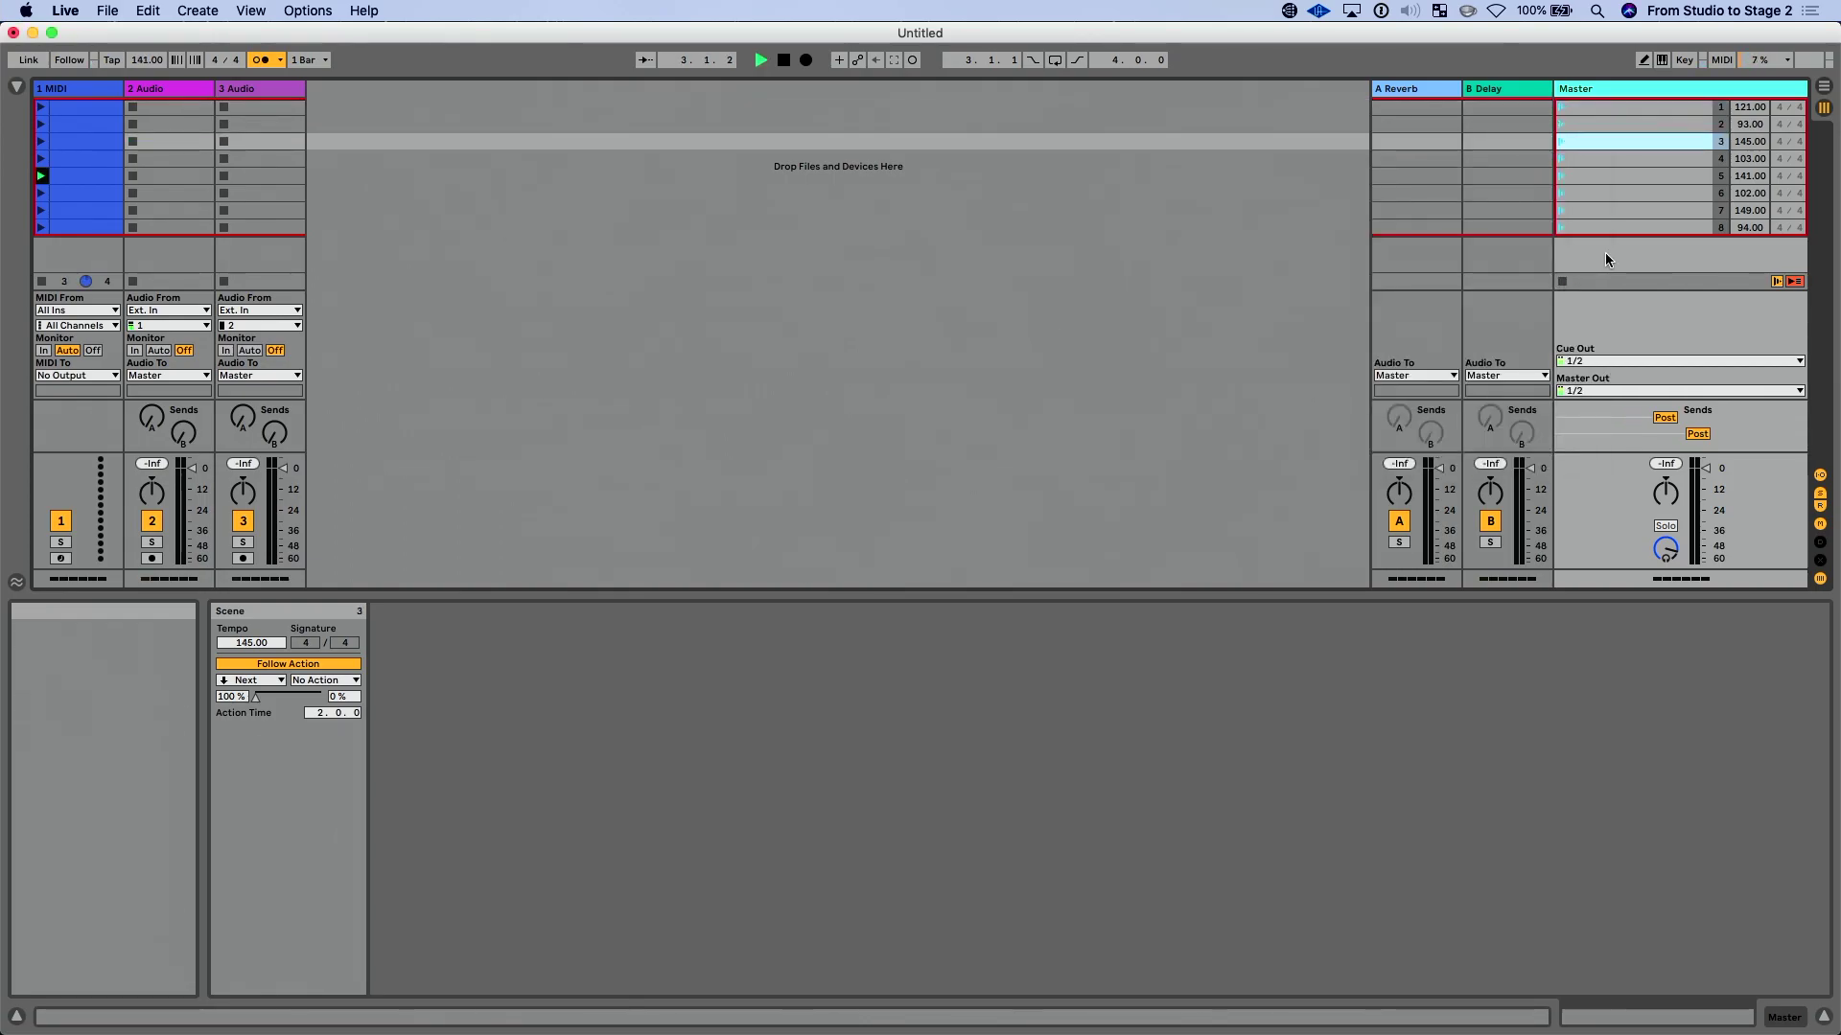
pyautogui.rightClick(1622, 142)
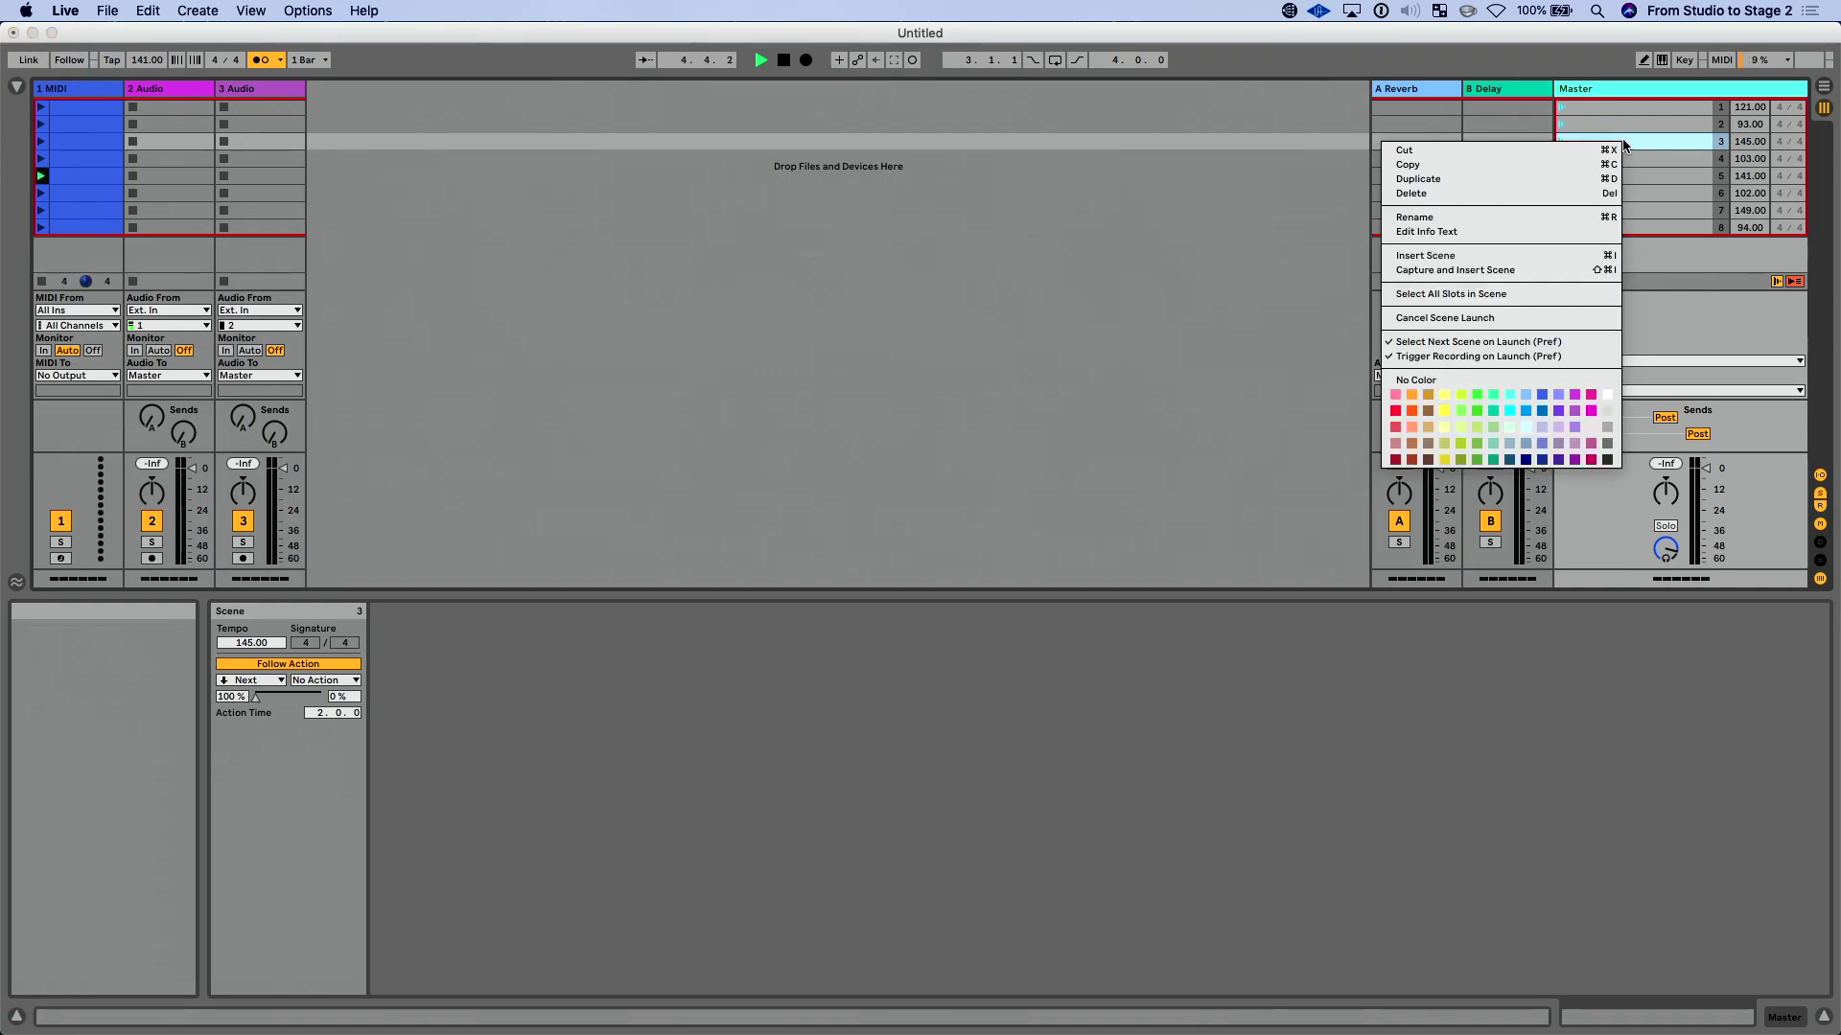
pyautogui.click(1697, 247)
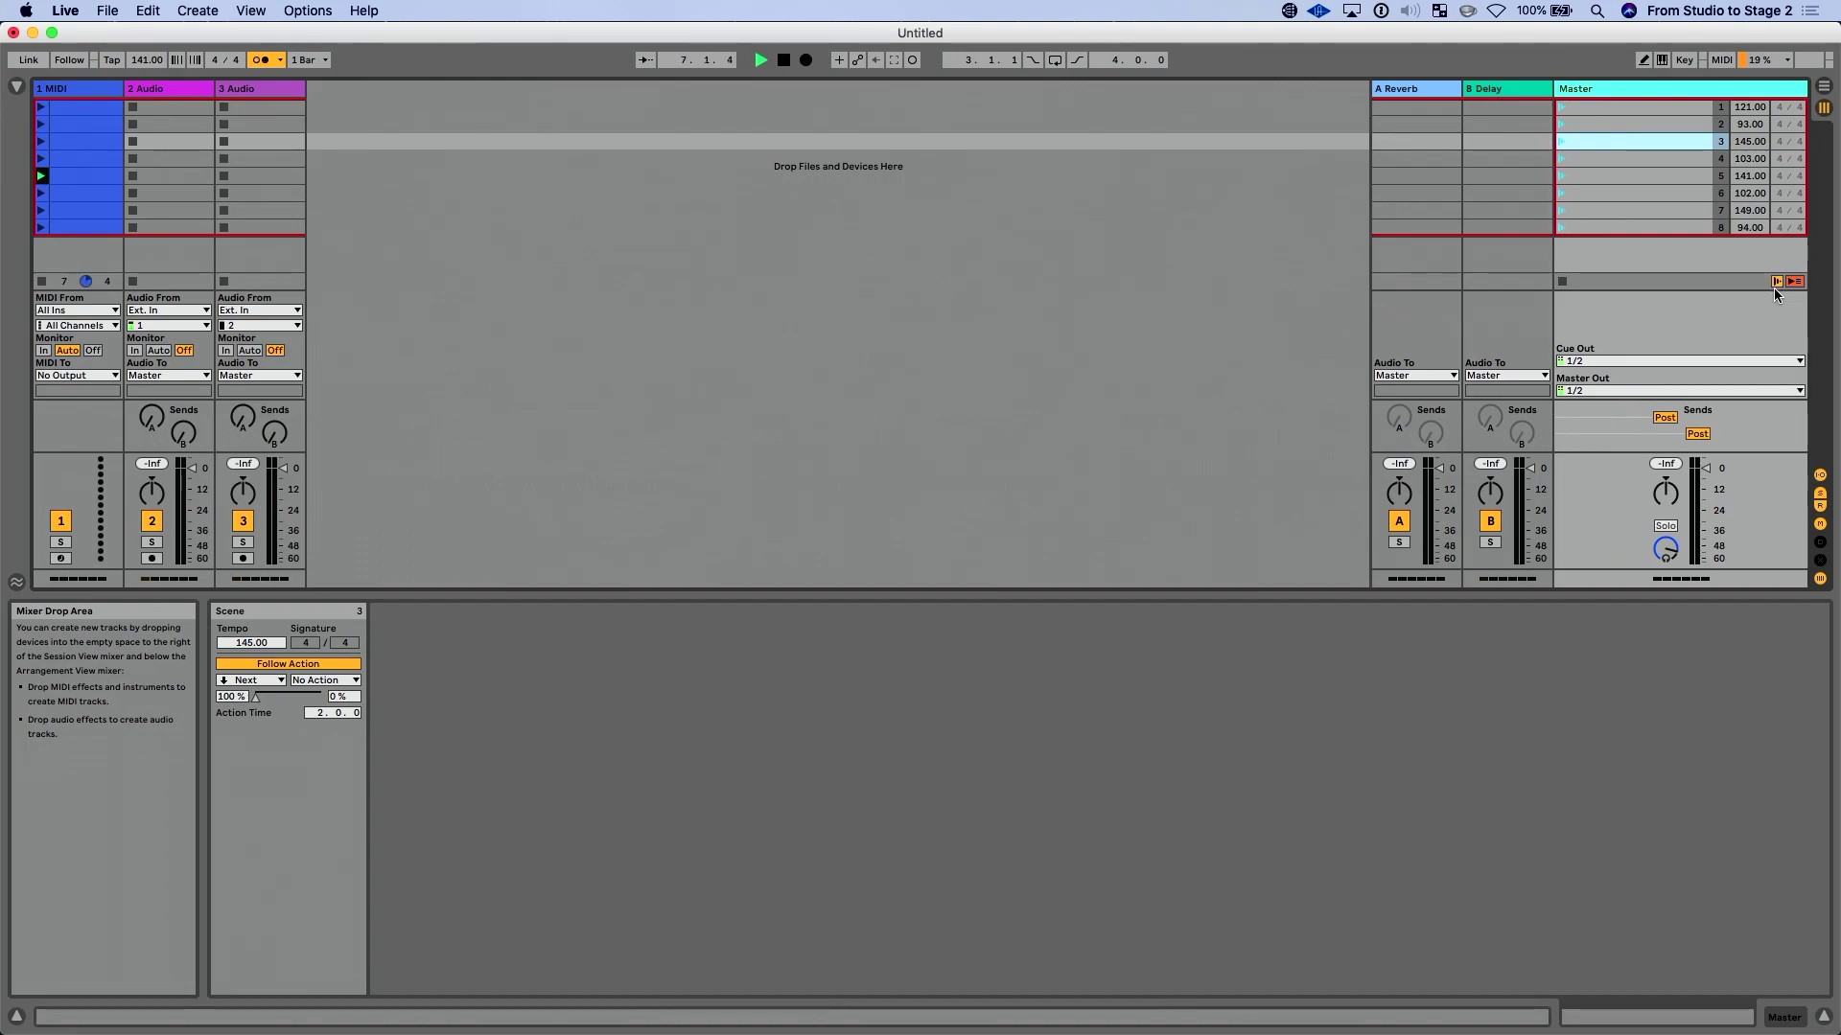
pyautogui.click(1561, 124)
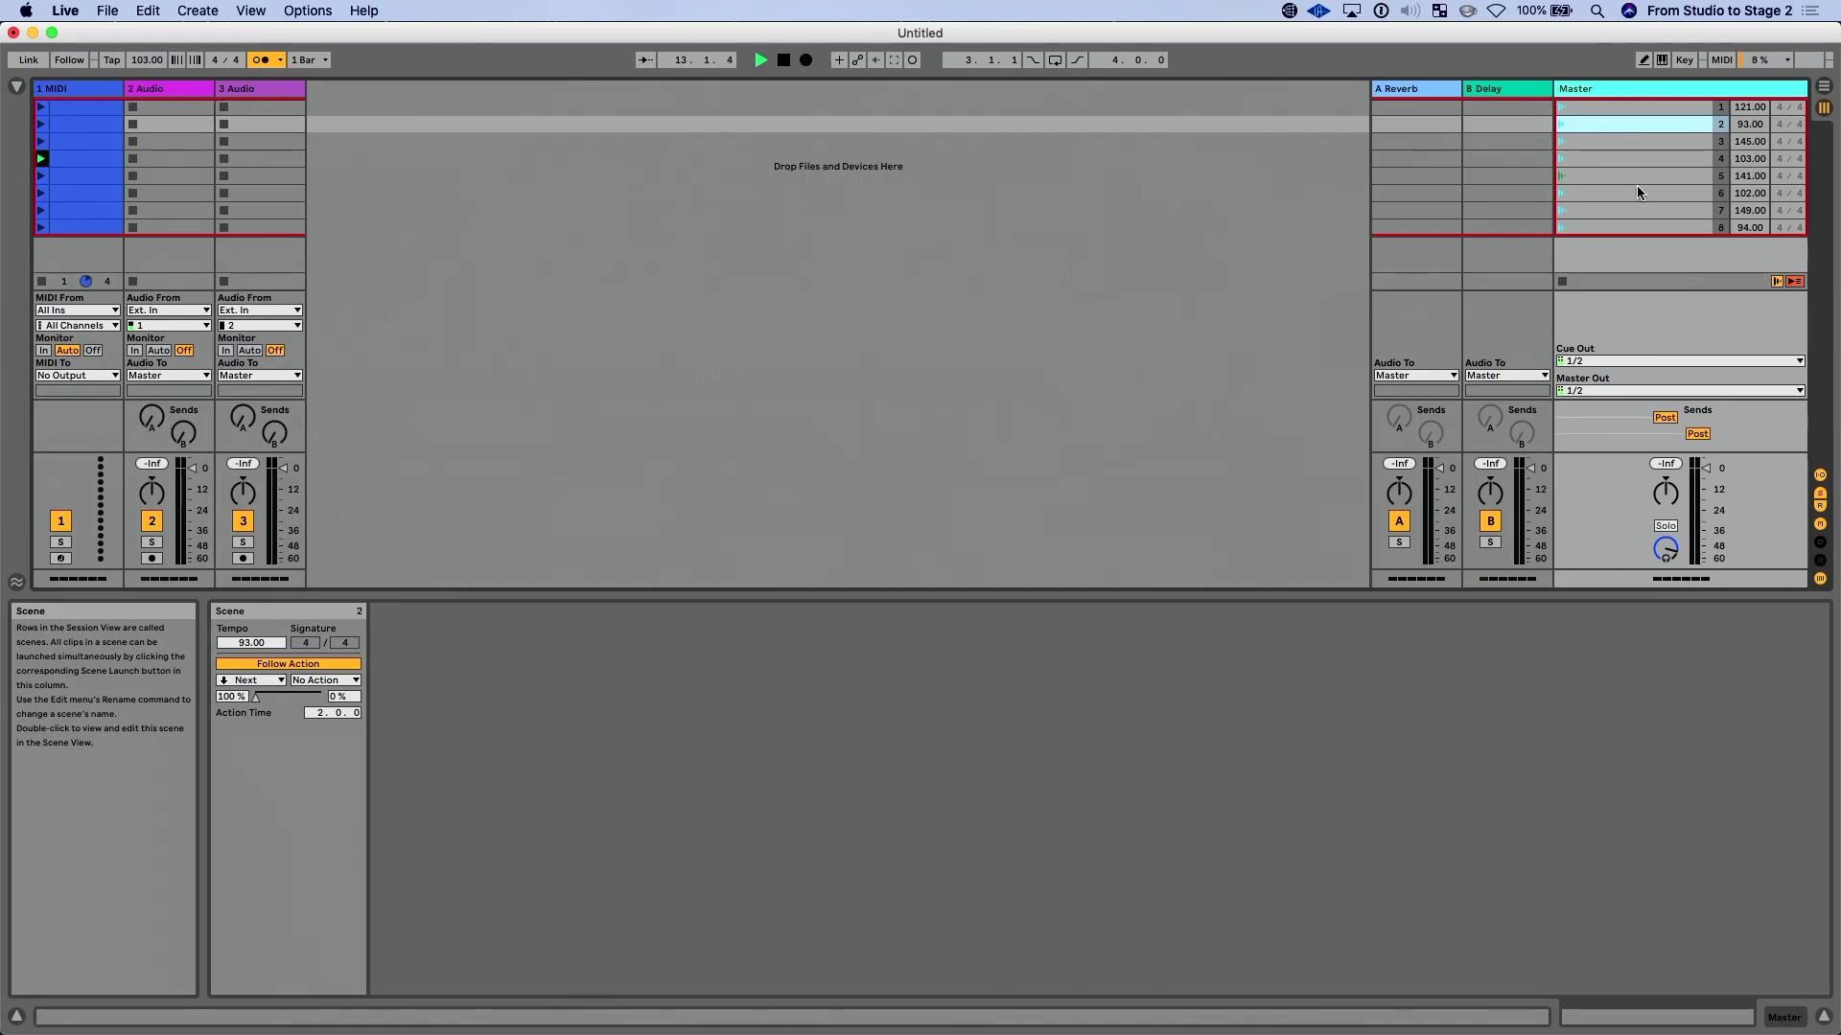
pyautogui.rightClick(1637, 192)
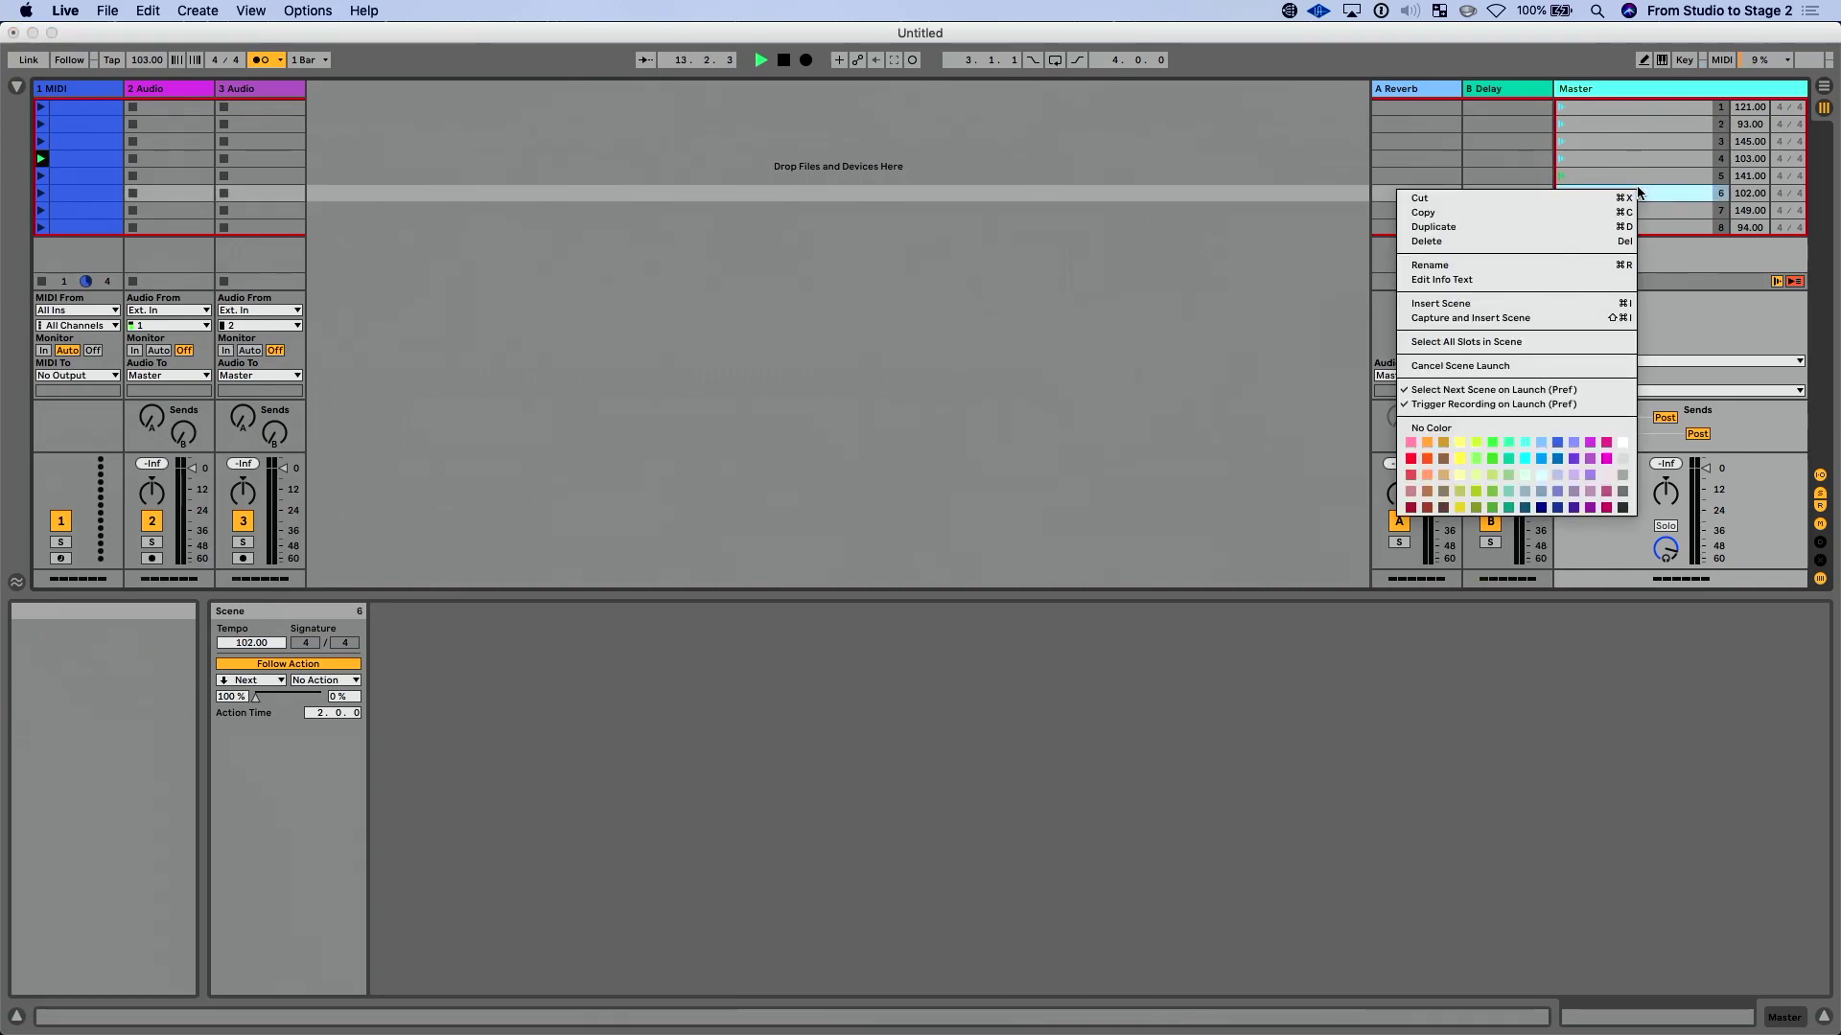
pyautogui.click(1510, 367)
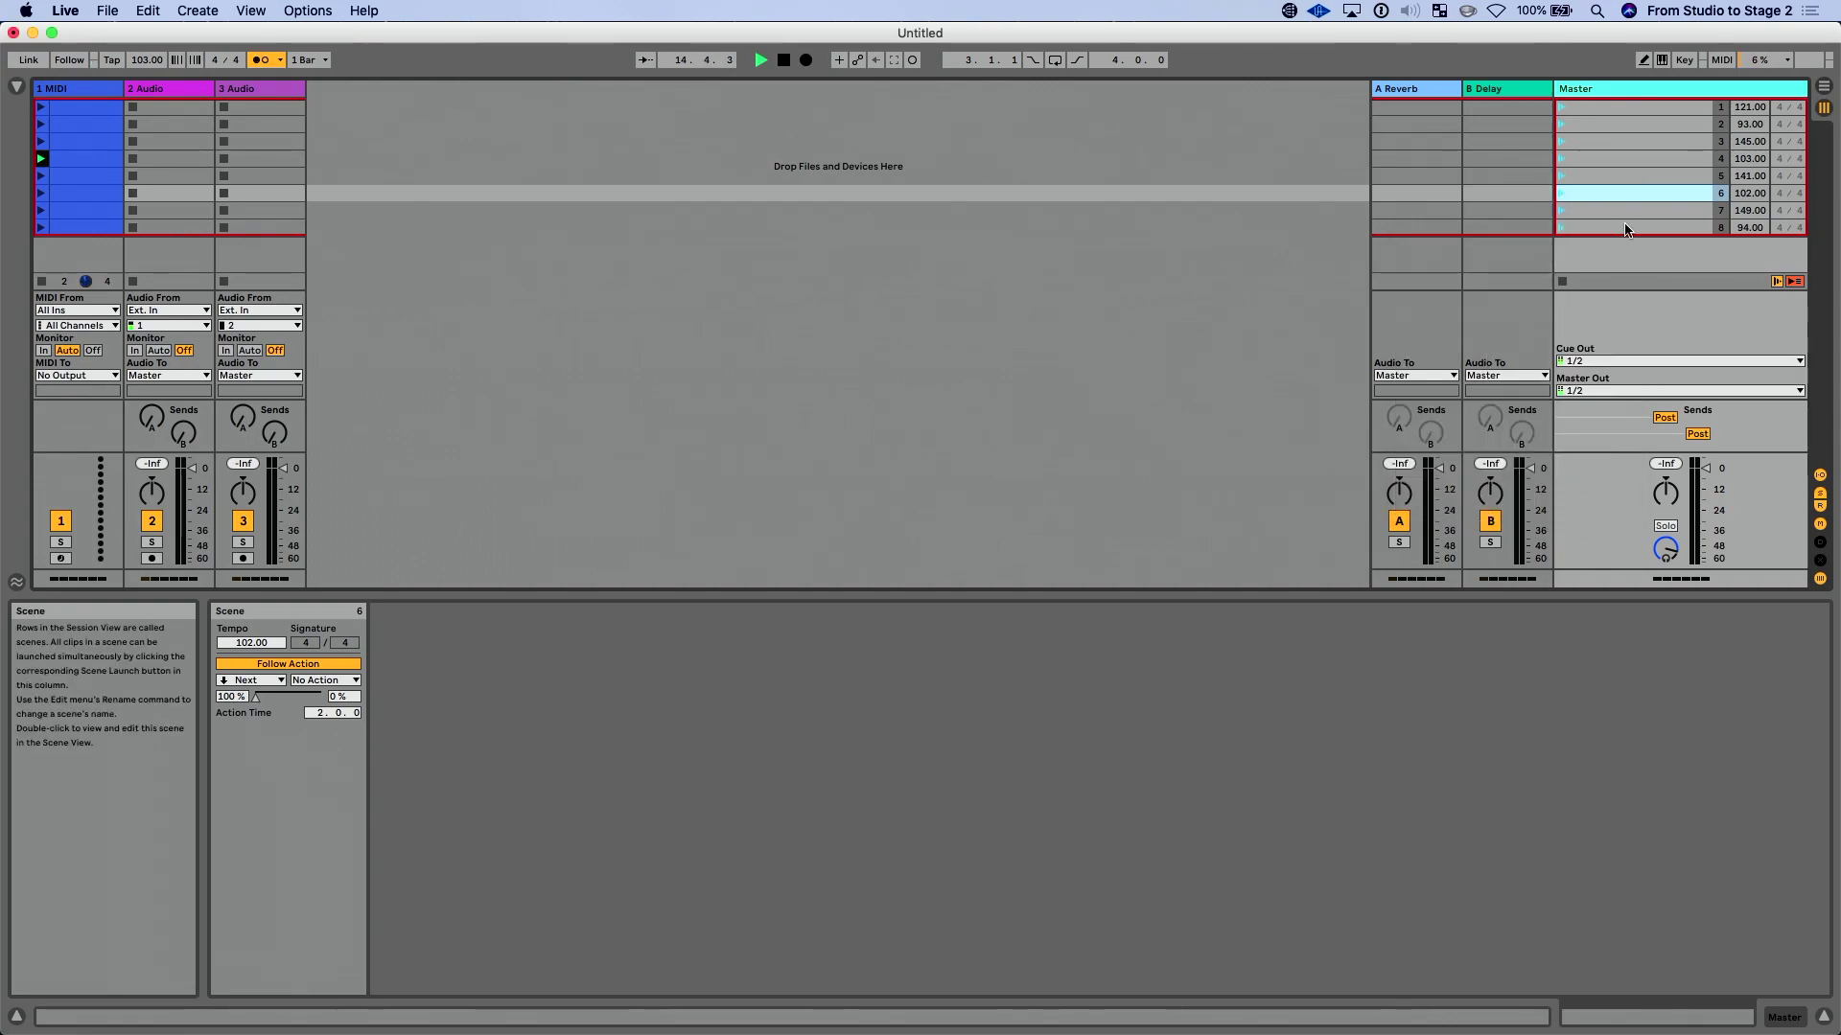
pyautogui.press('space')
pyautogui.press('super+m')
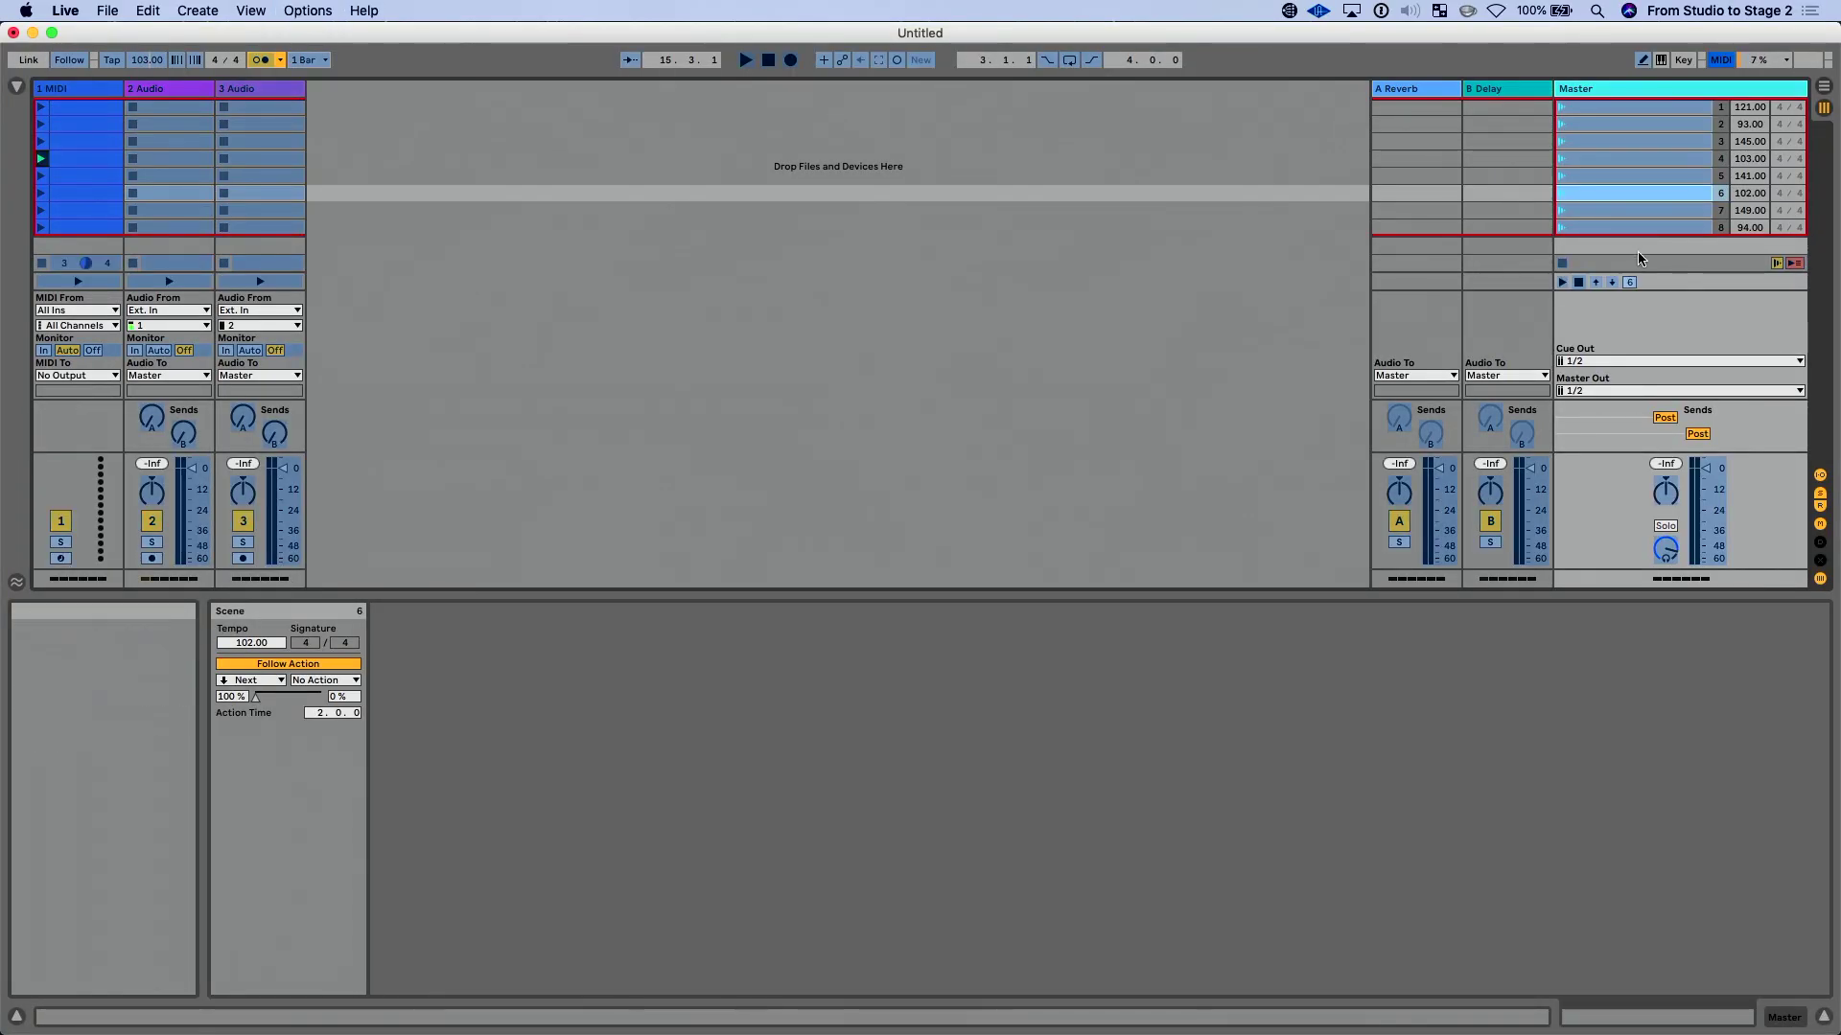
pyautogui.click(1580, 283)
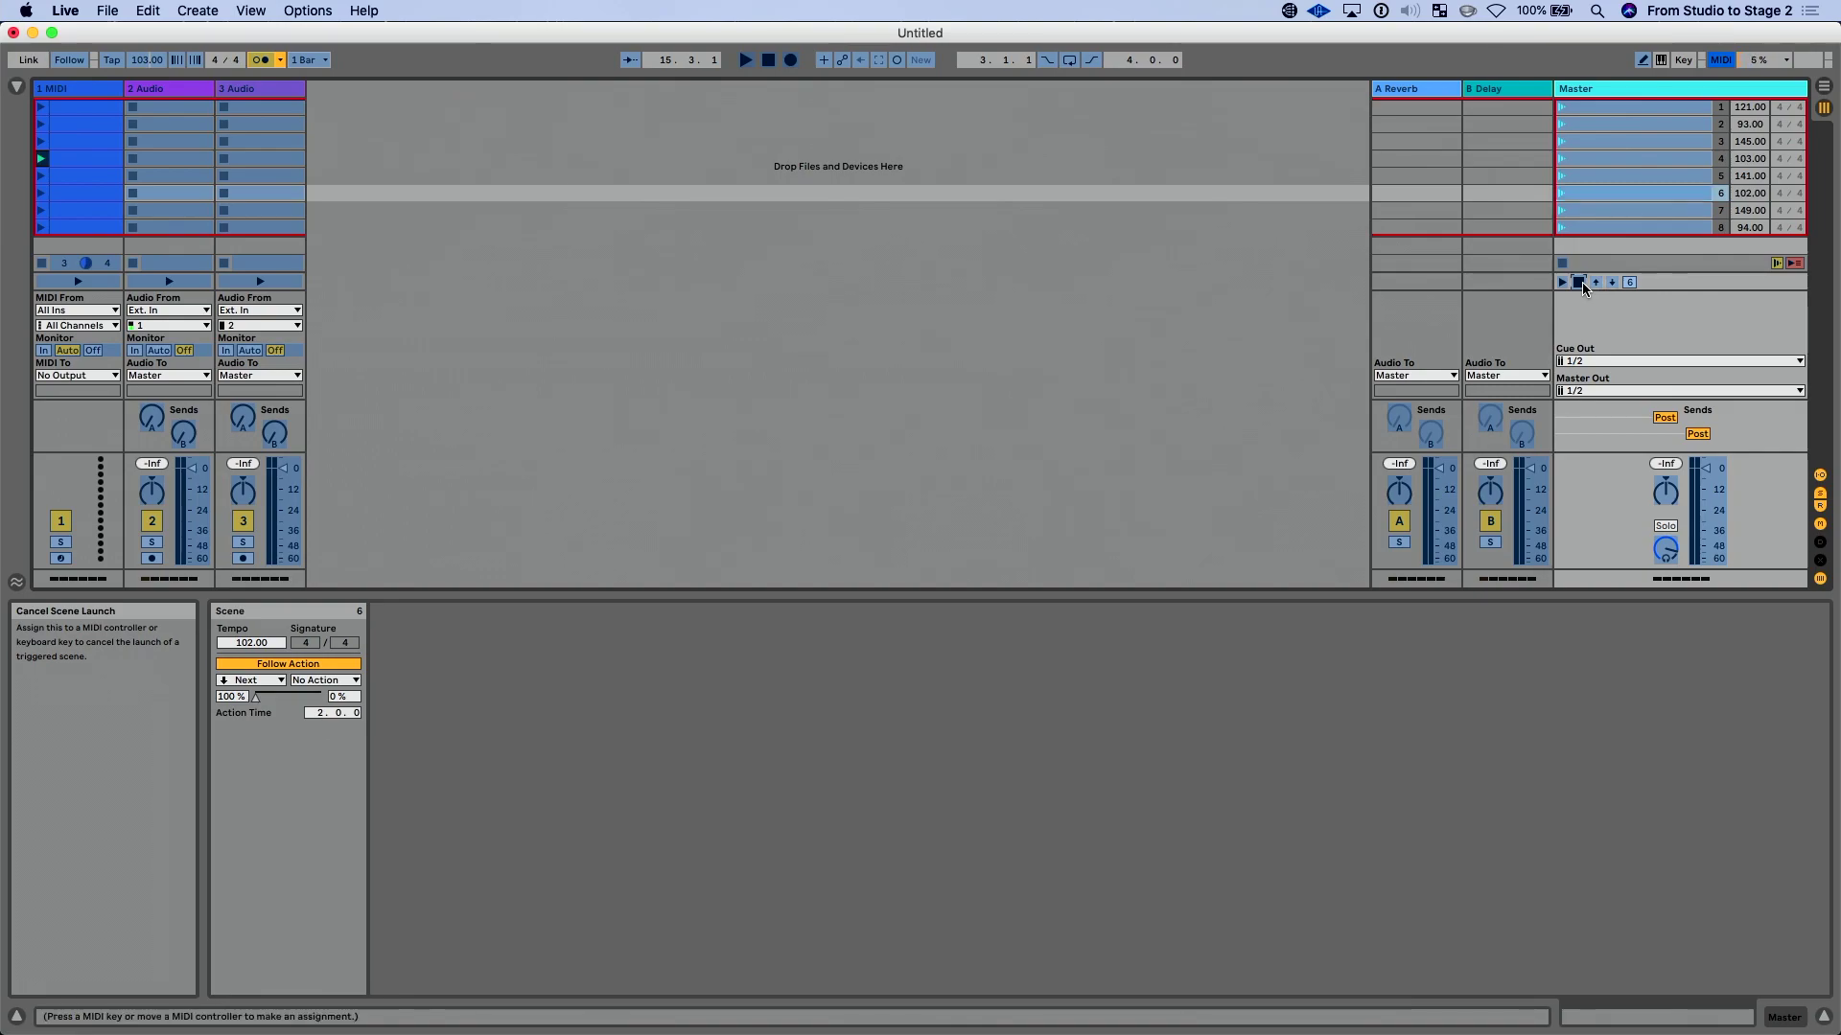
pyautogui.rightClick(1603, 193)
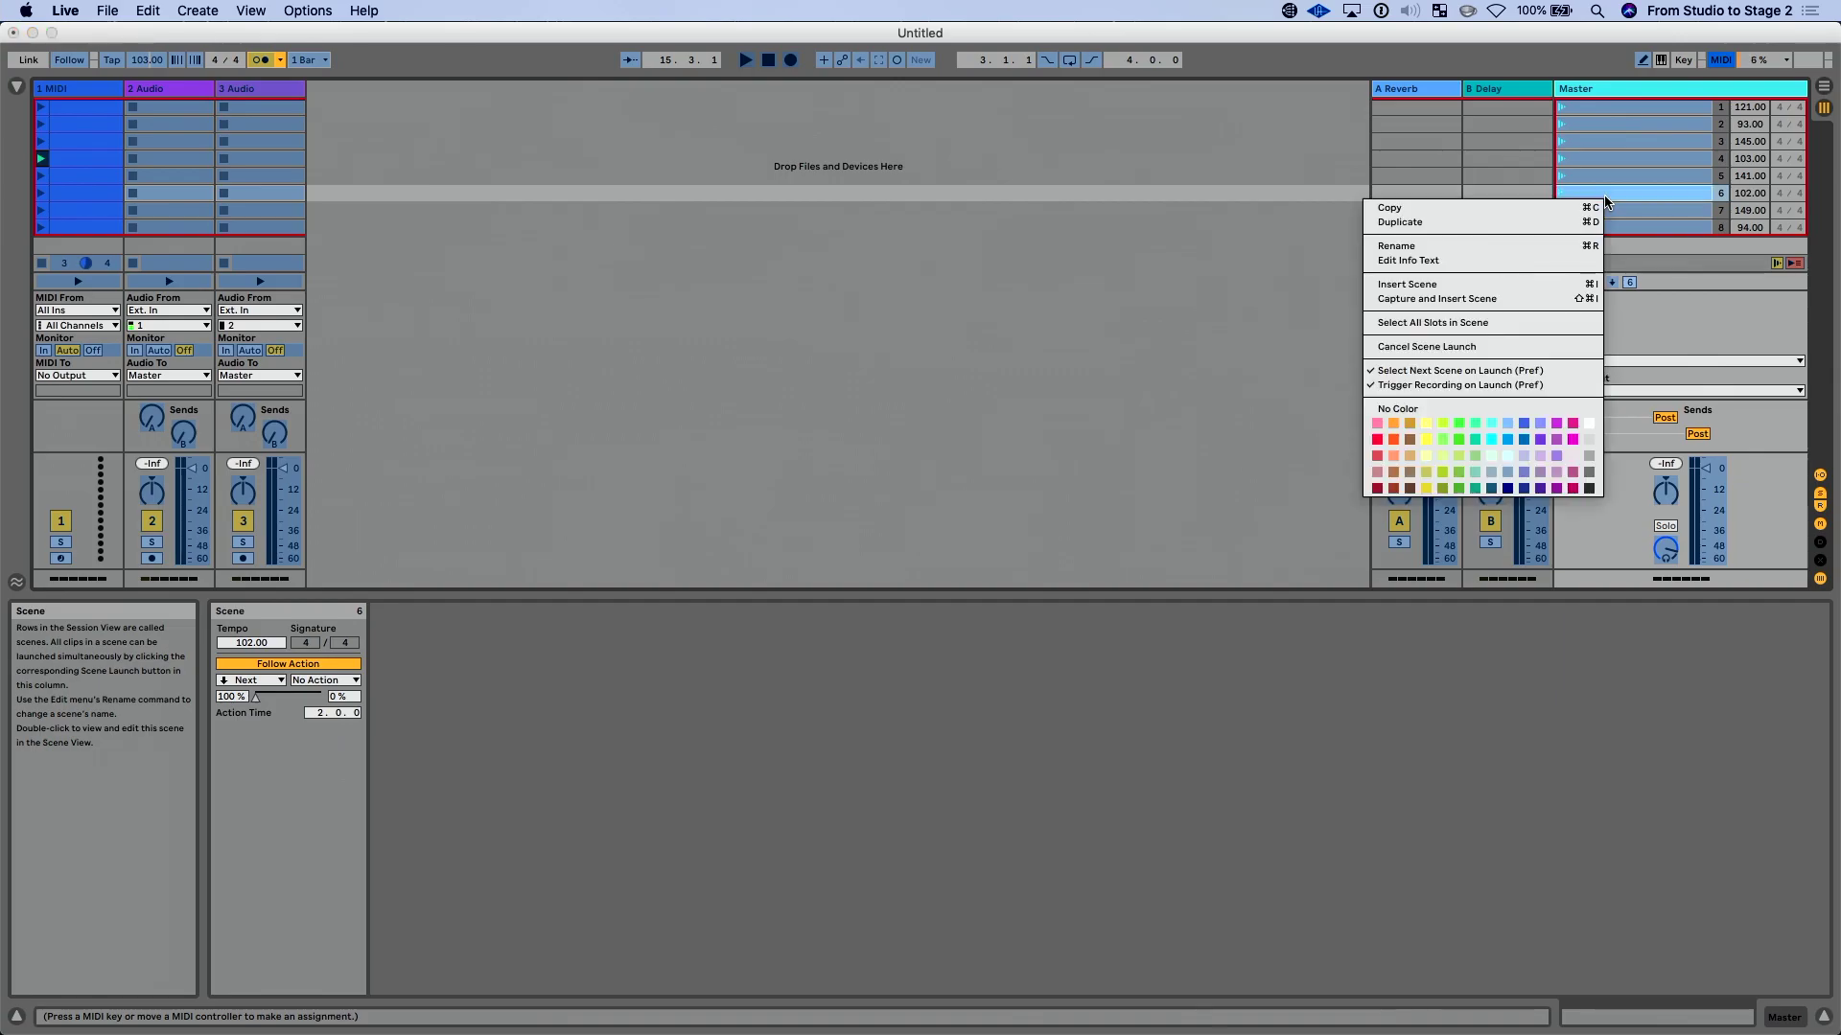
pyautogui.click(1672, 285)
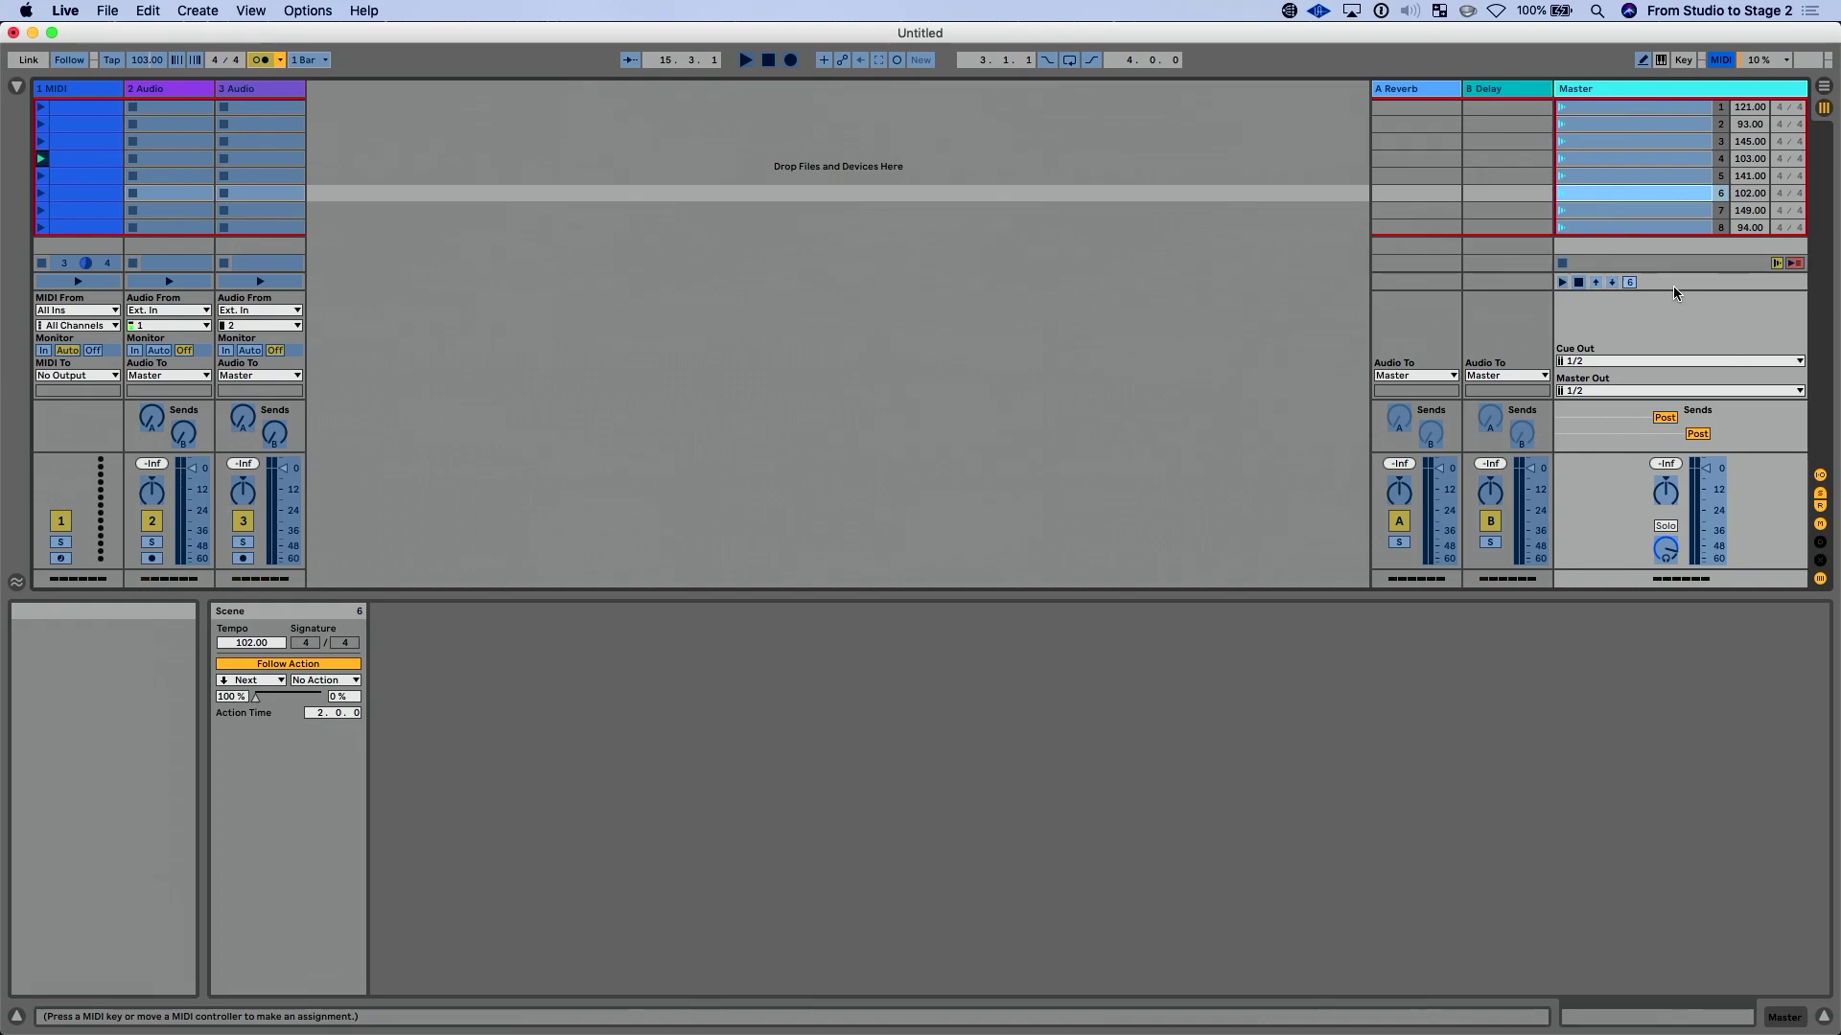
pyautogui.press('super+m')
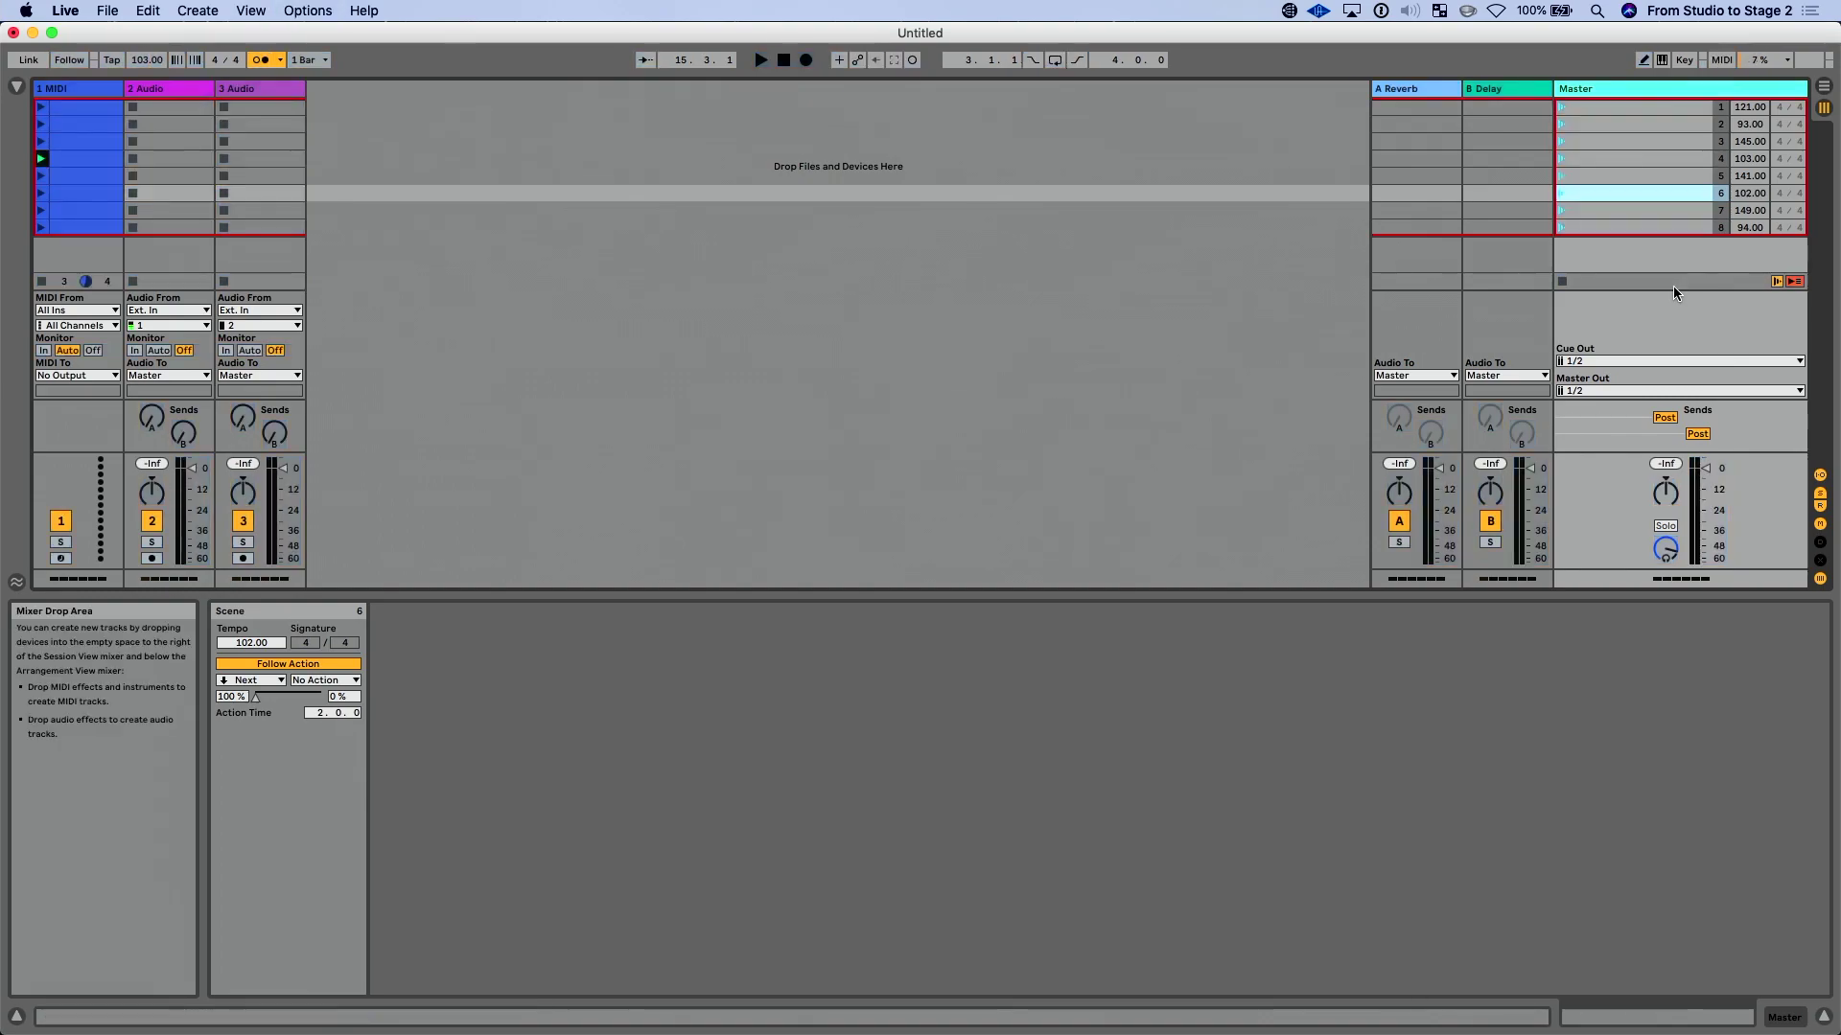
# - Set scene 1's follow action to Jump and launch scene 1 to run the sequence
pyautogui.rightClick(1620, 113)
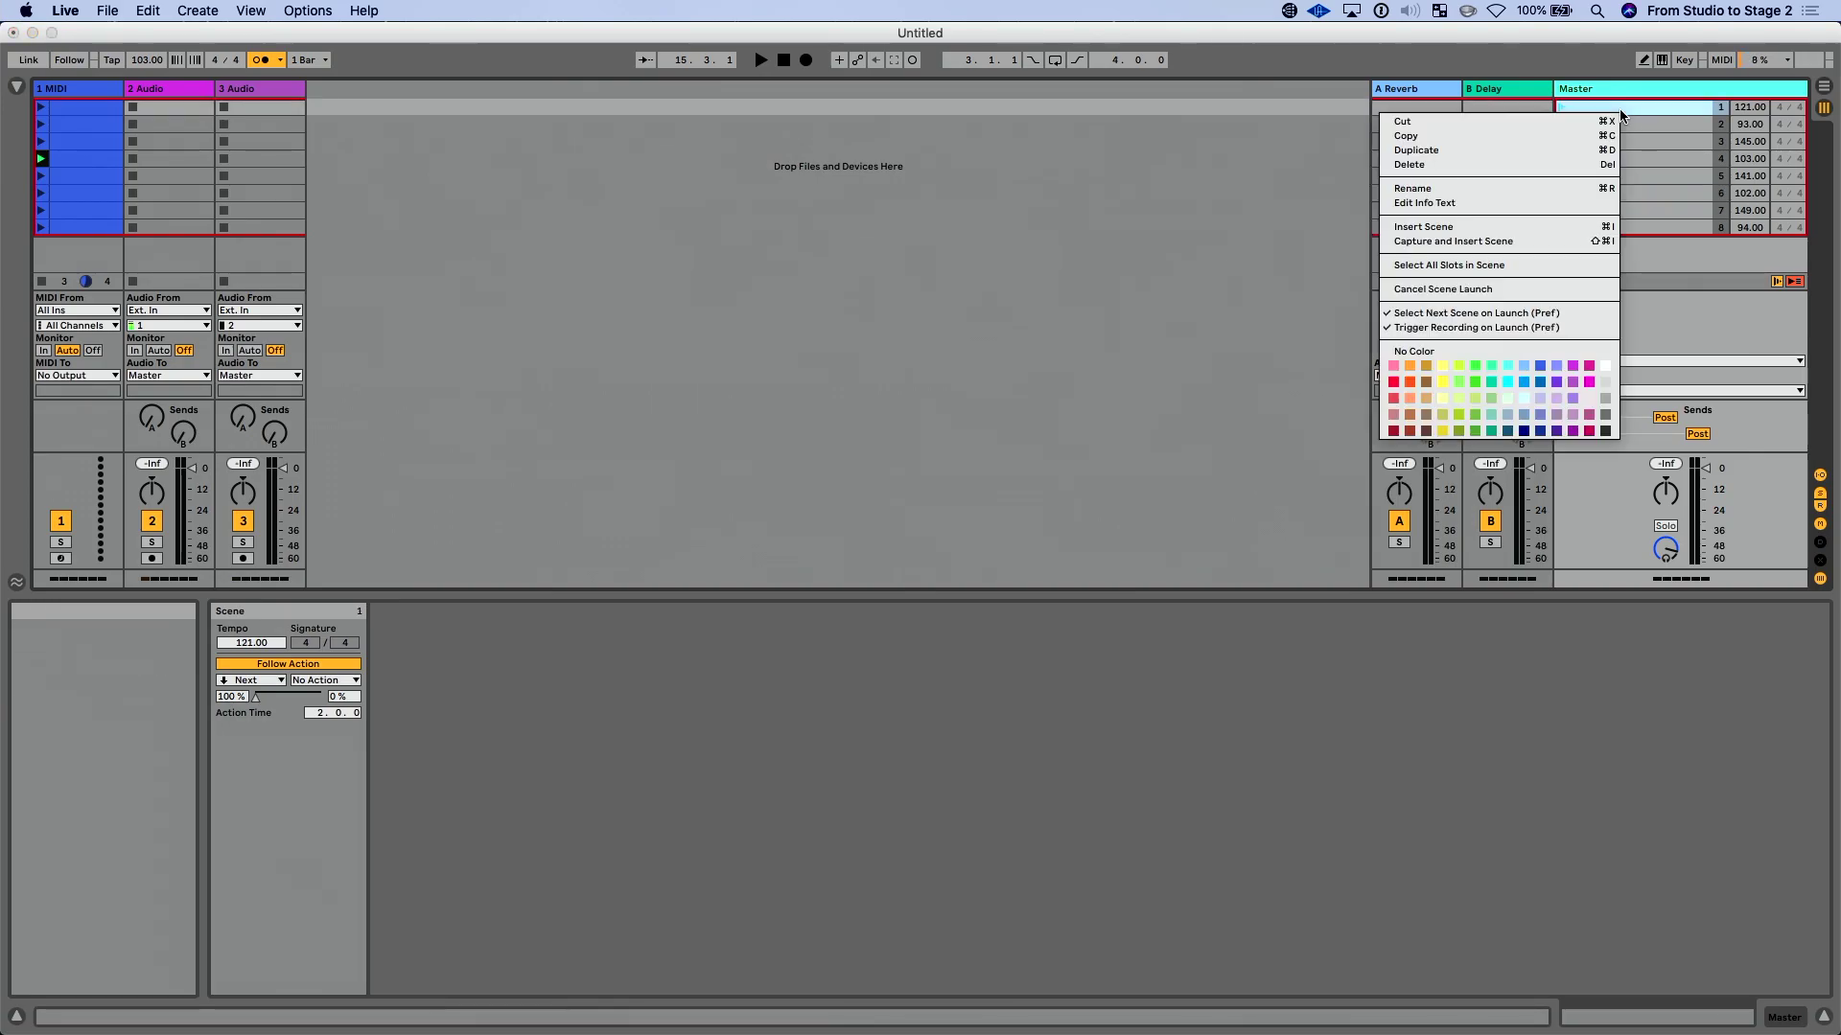
pyautogui.click(1619, 109)
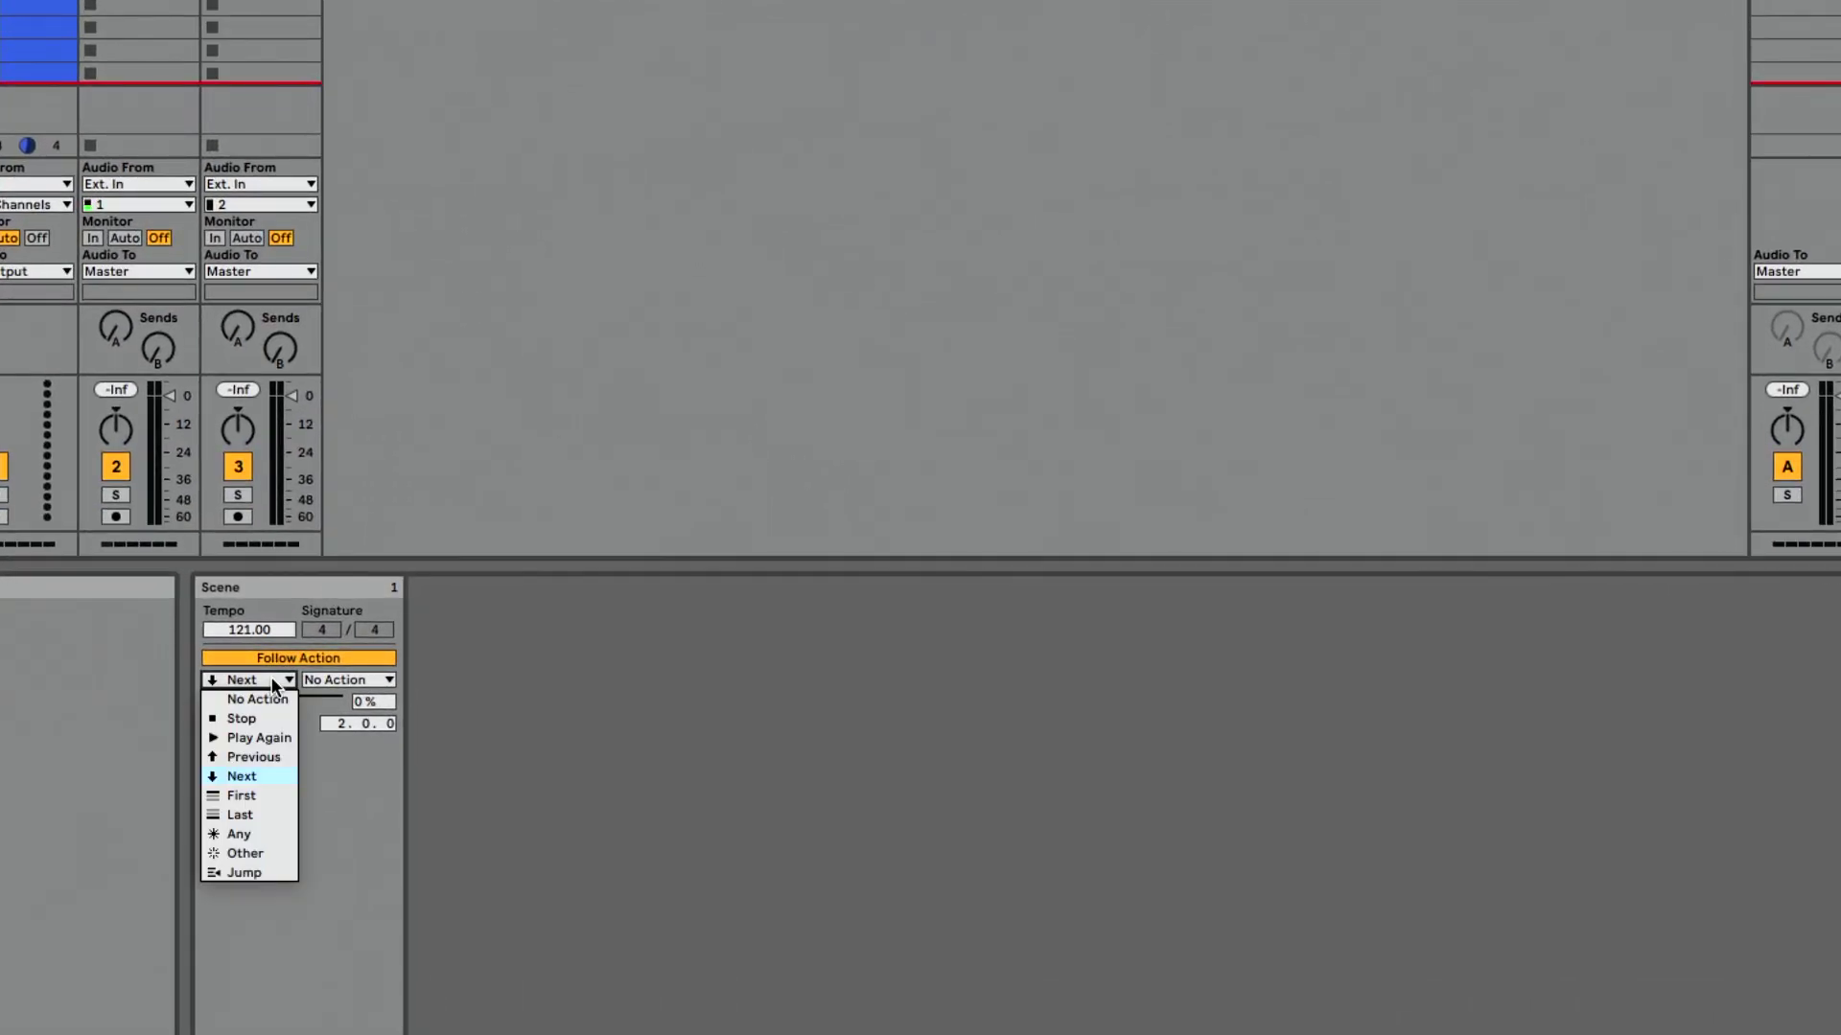
pyautogui.click(256, 871)
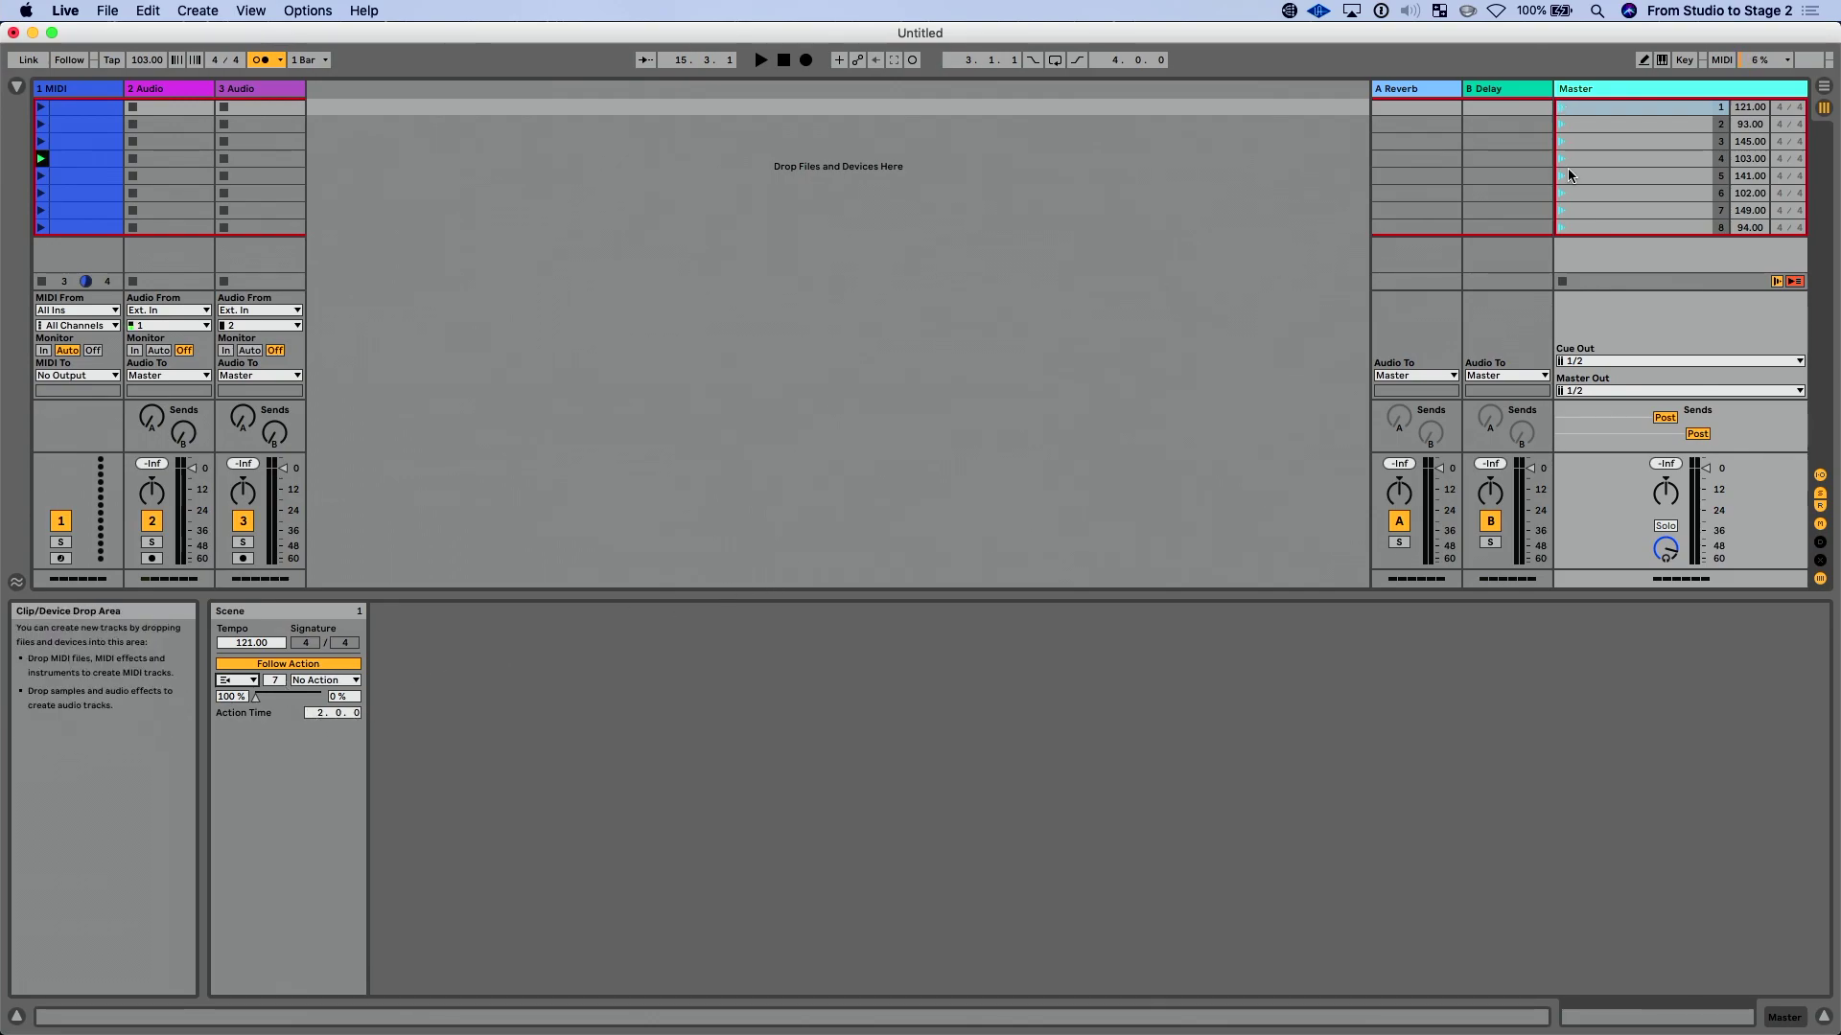
pyautogui.click(1559, 106)
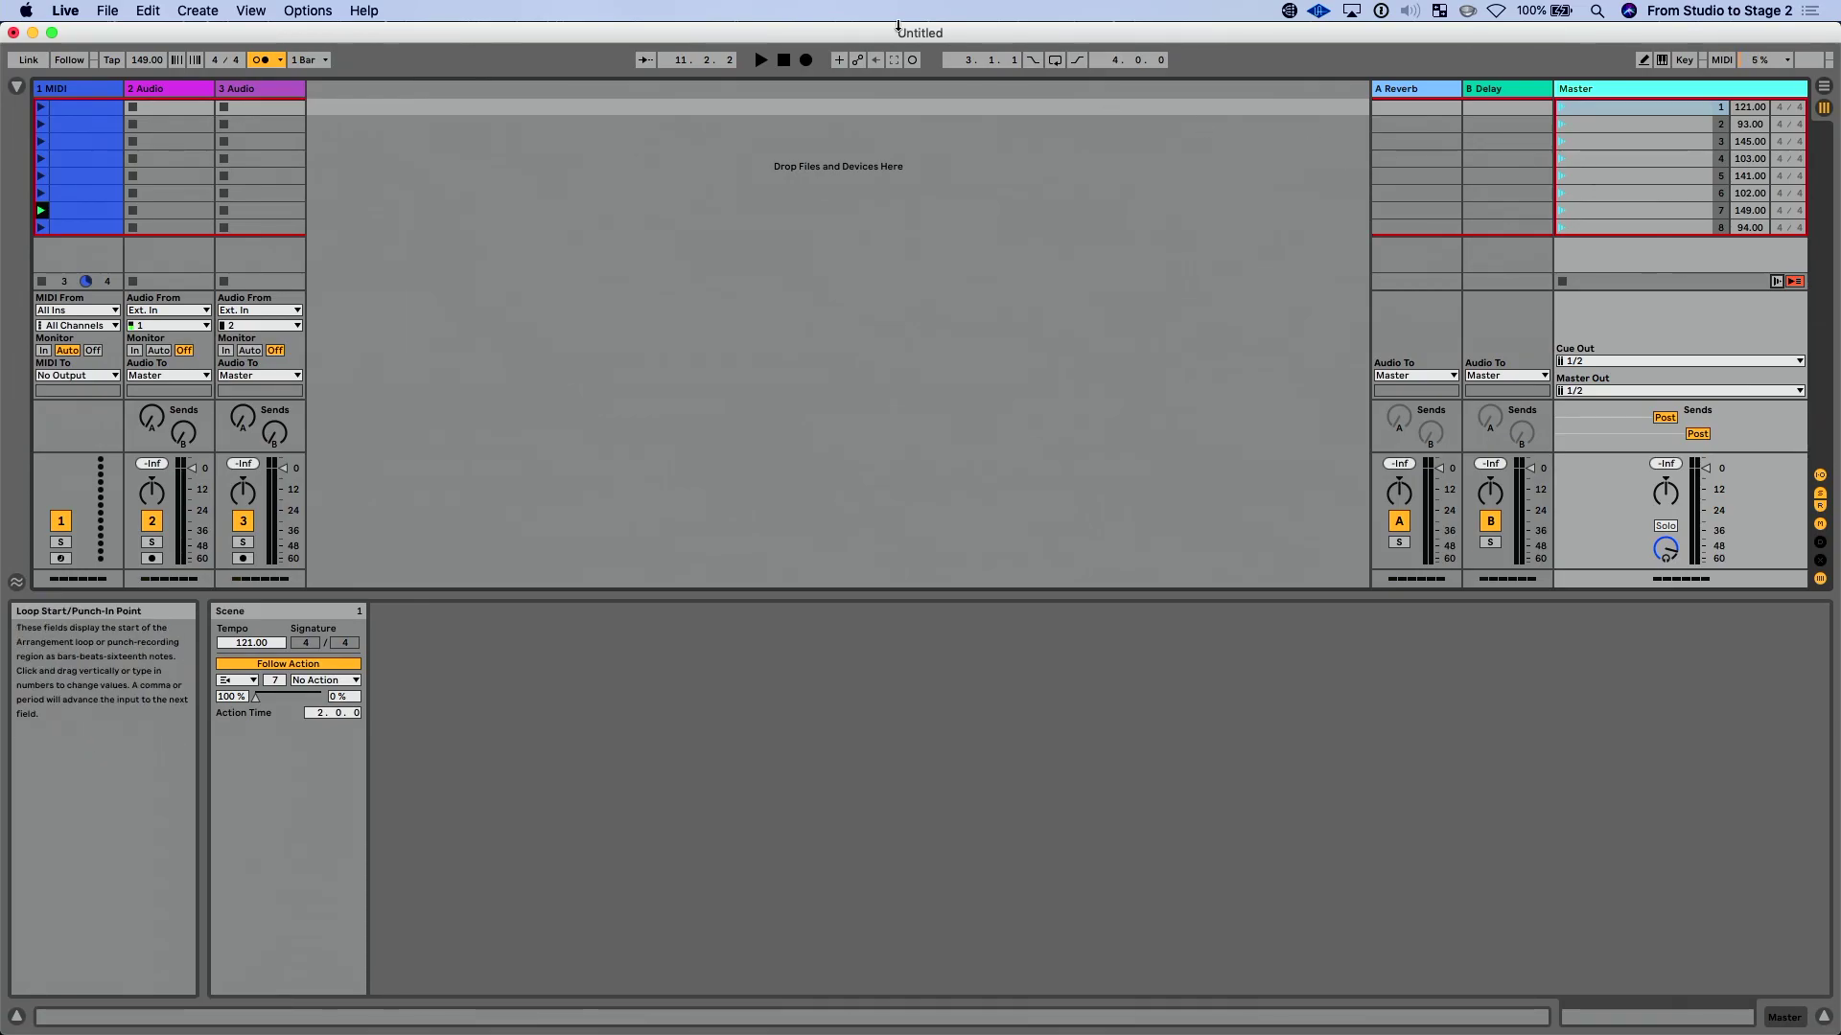
# - Enable the first MIDI clip's Follow Action in its Launch panel, keeping it Linked at 1x
pyautogui.click(107, 110)
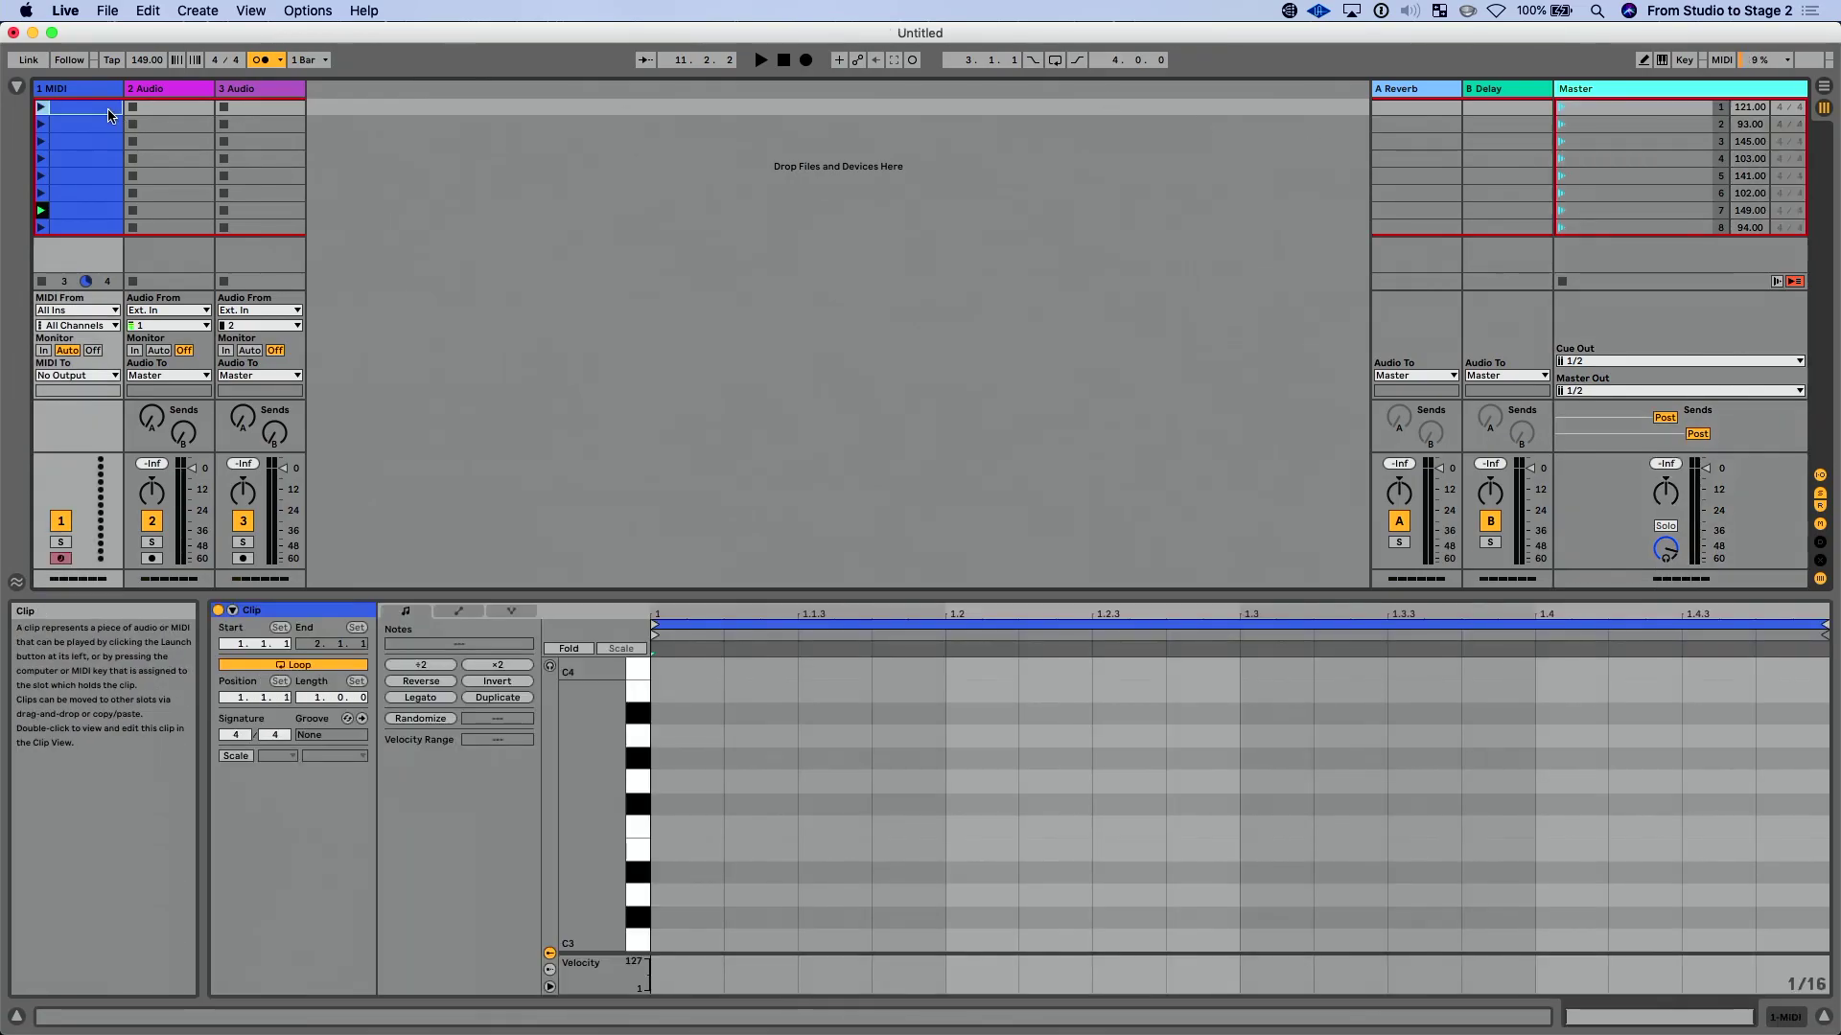
pyautogui.click(233, 613)
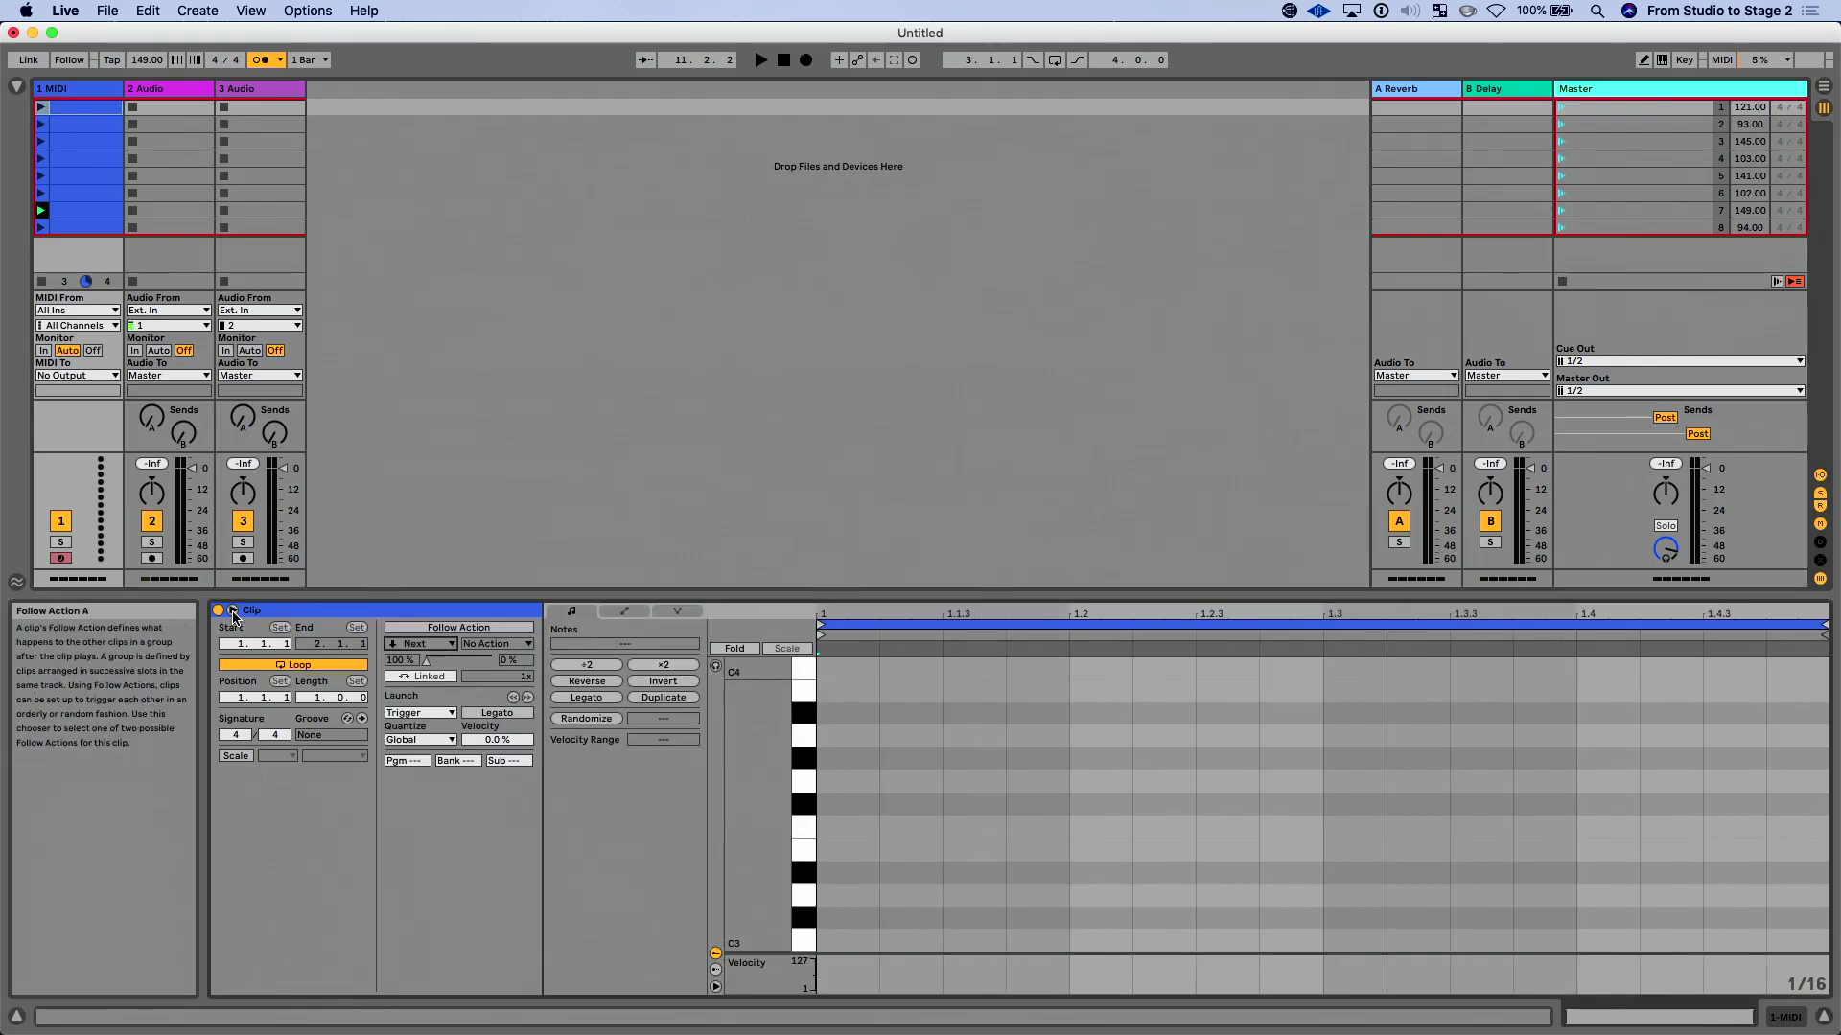
pyautogui.click(506, 631)
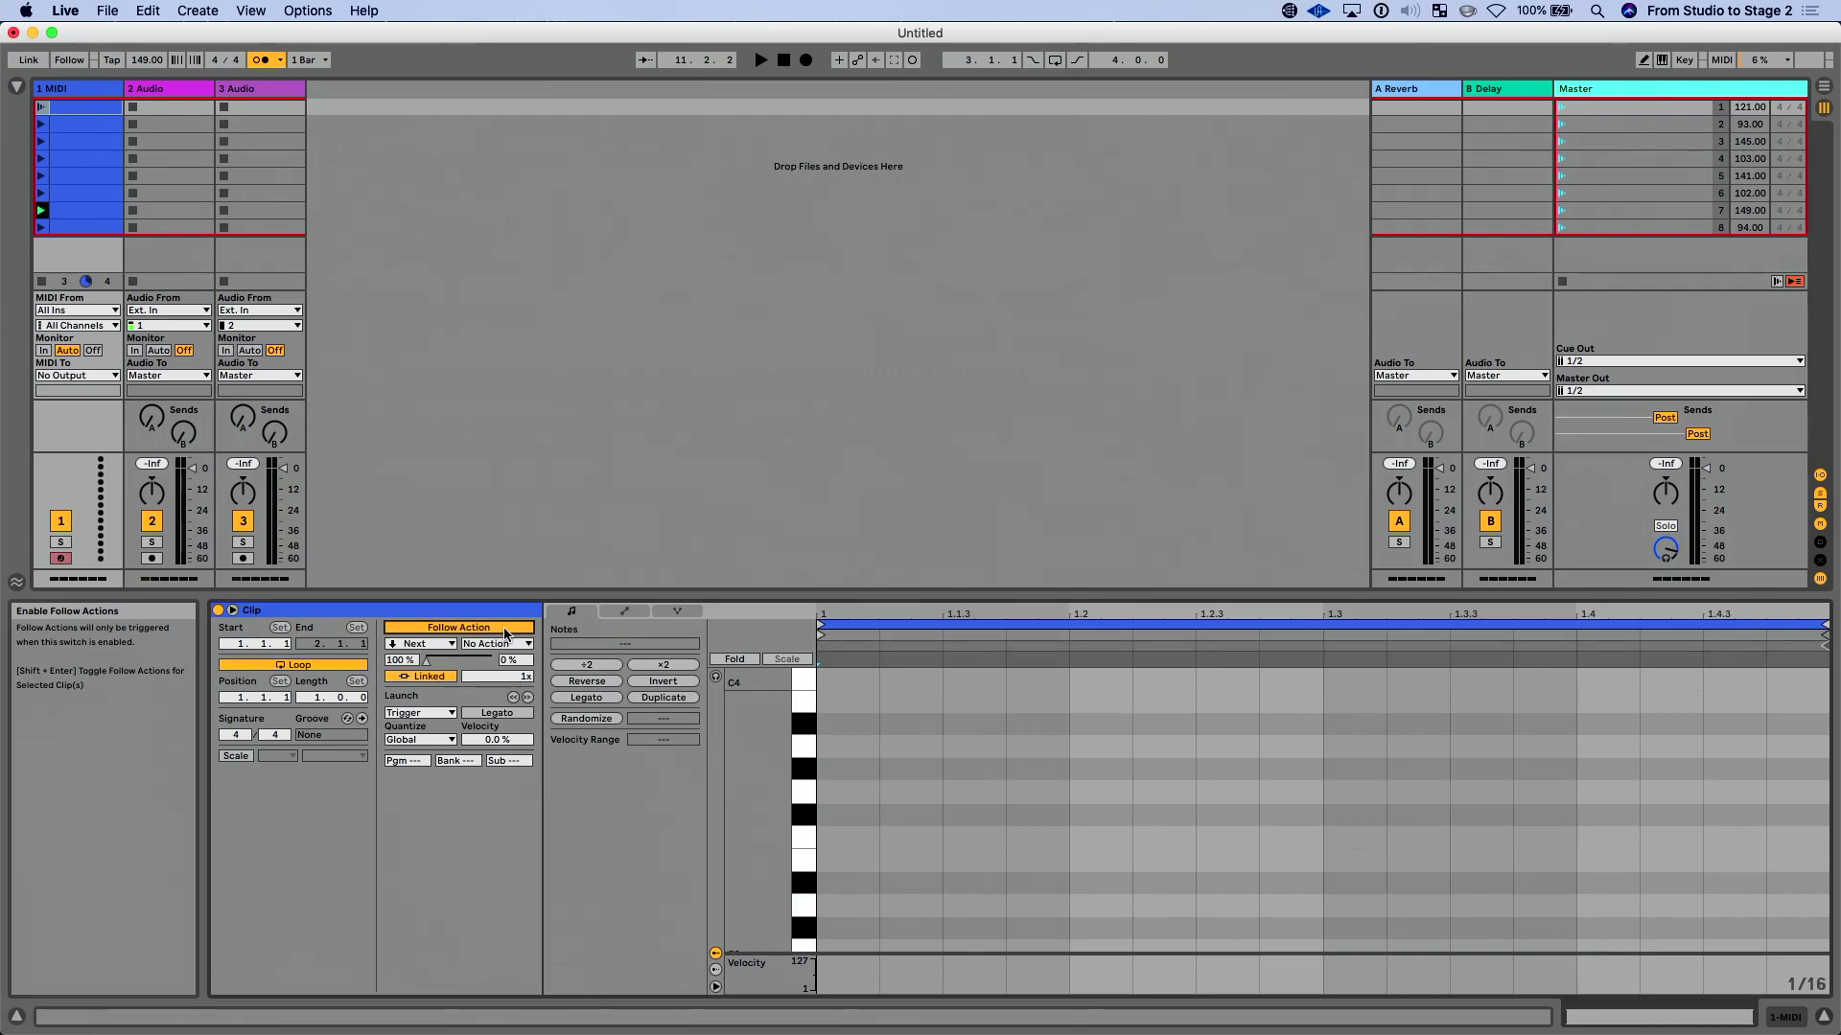
pyautogui.click(418, 678)
pyautogui.click(418, 678)
pyautogui.click(521, 679)
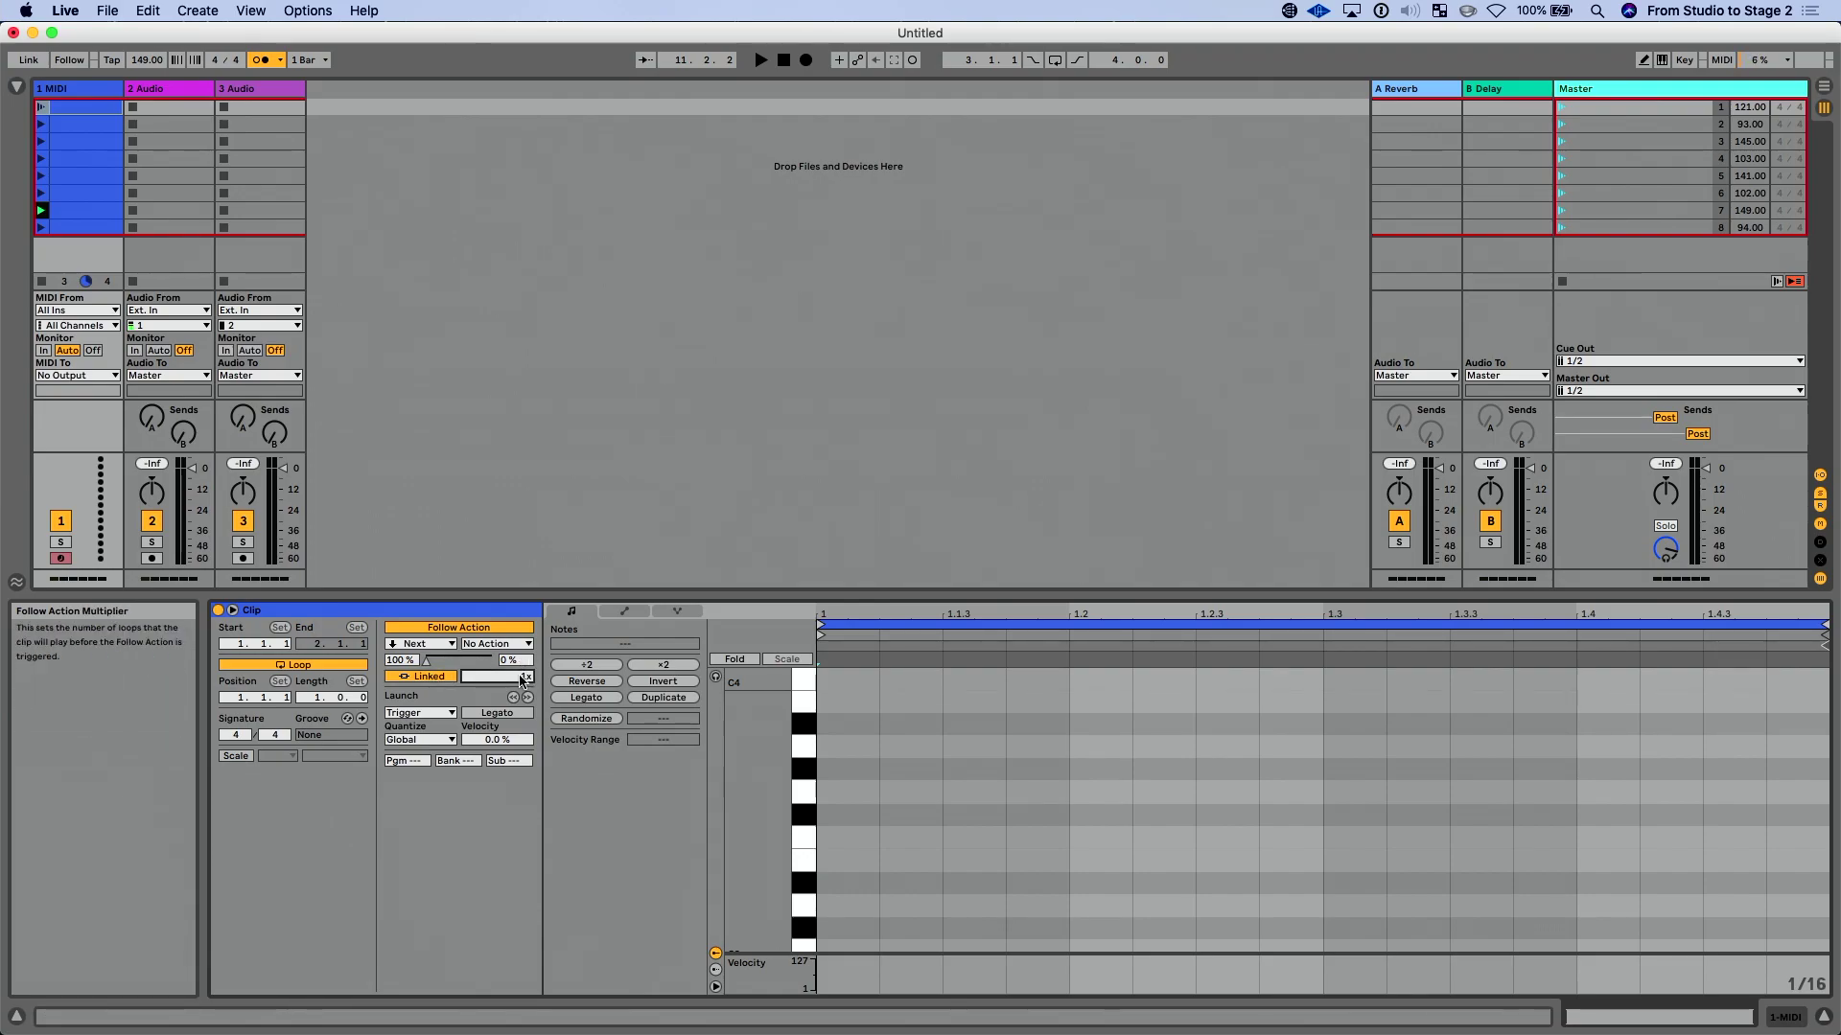
pyautogui.write('2')
pyautogui.press('Escape')
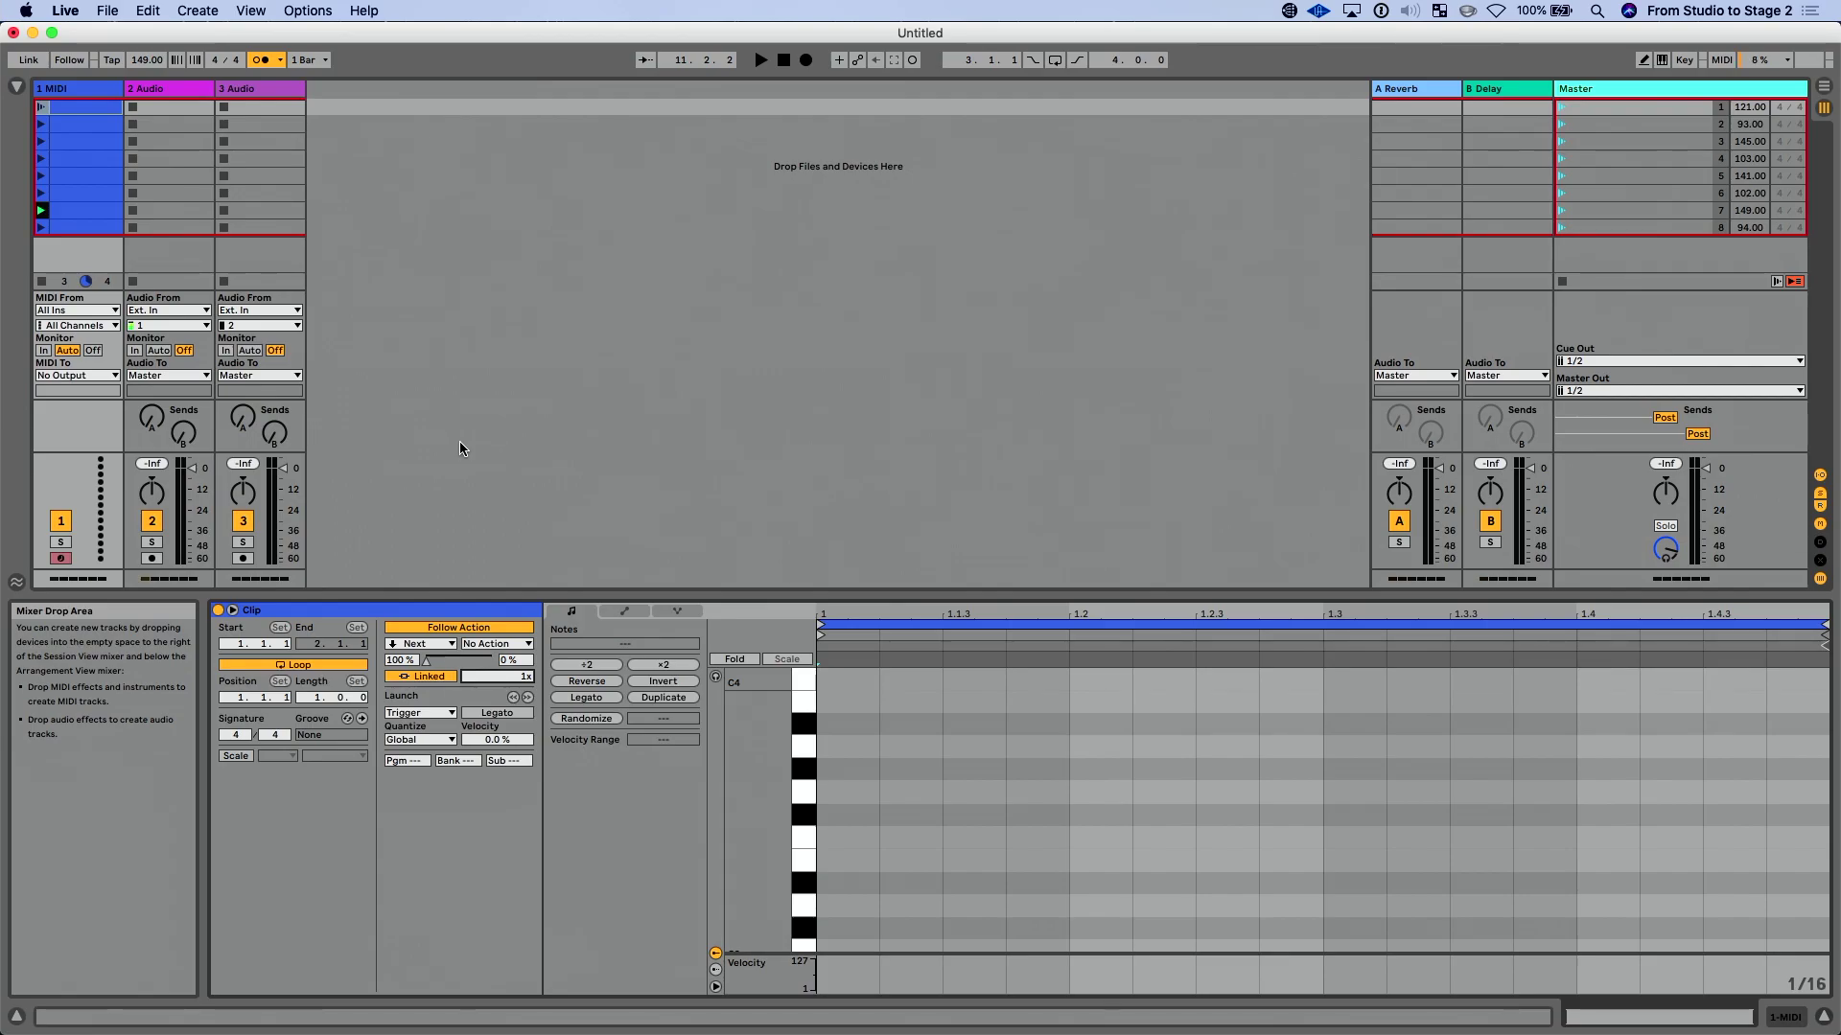
# - Inspect clips in rows 6, 5 and 3, then chain all eight clips with Create Follow Action Chain
pyautogui.click(99, 192)
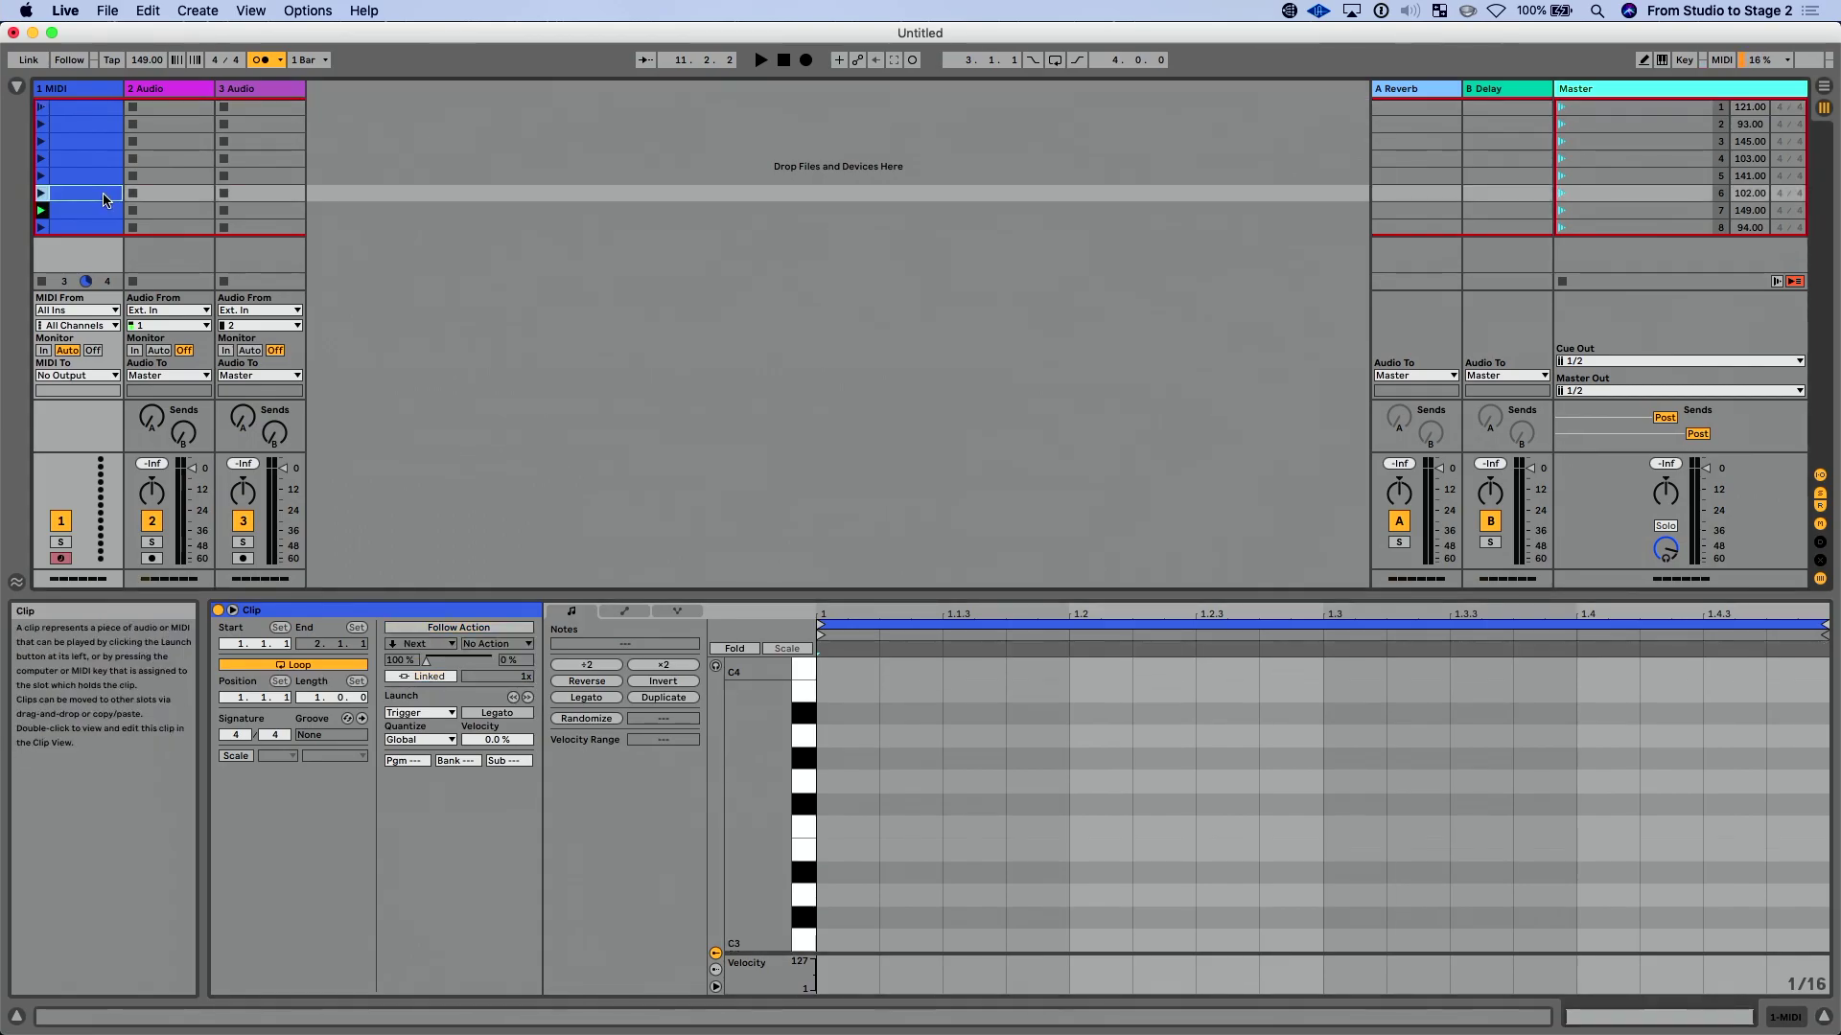
pyautogui.click(99, 176)
pyautogui.click(97, 146)
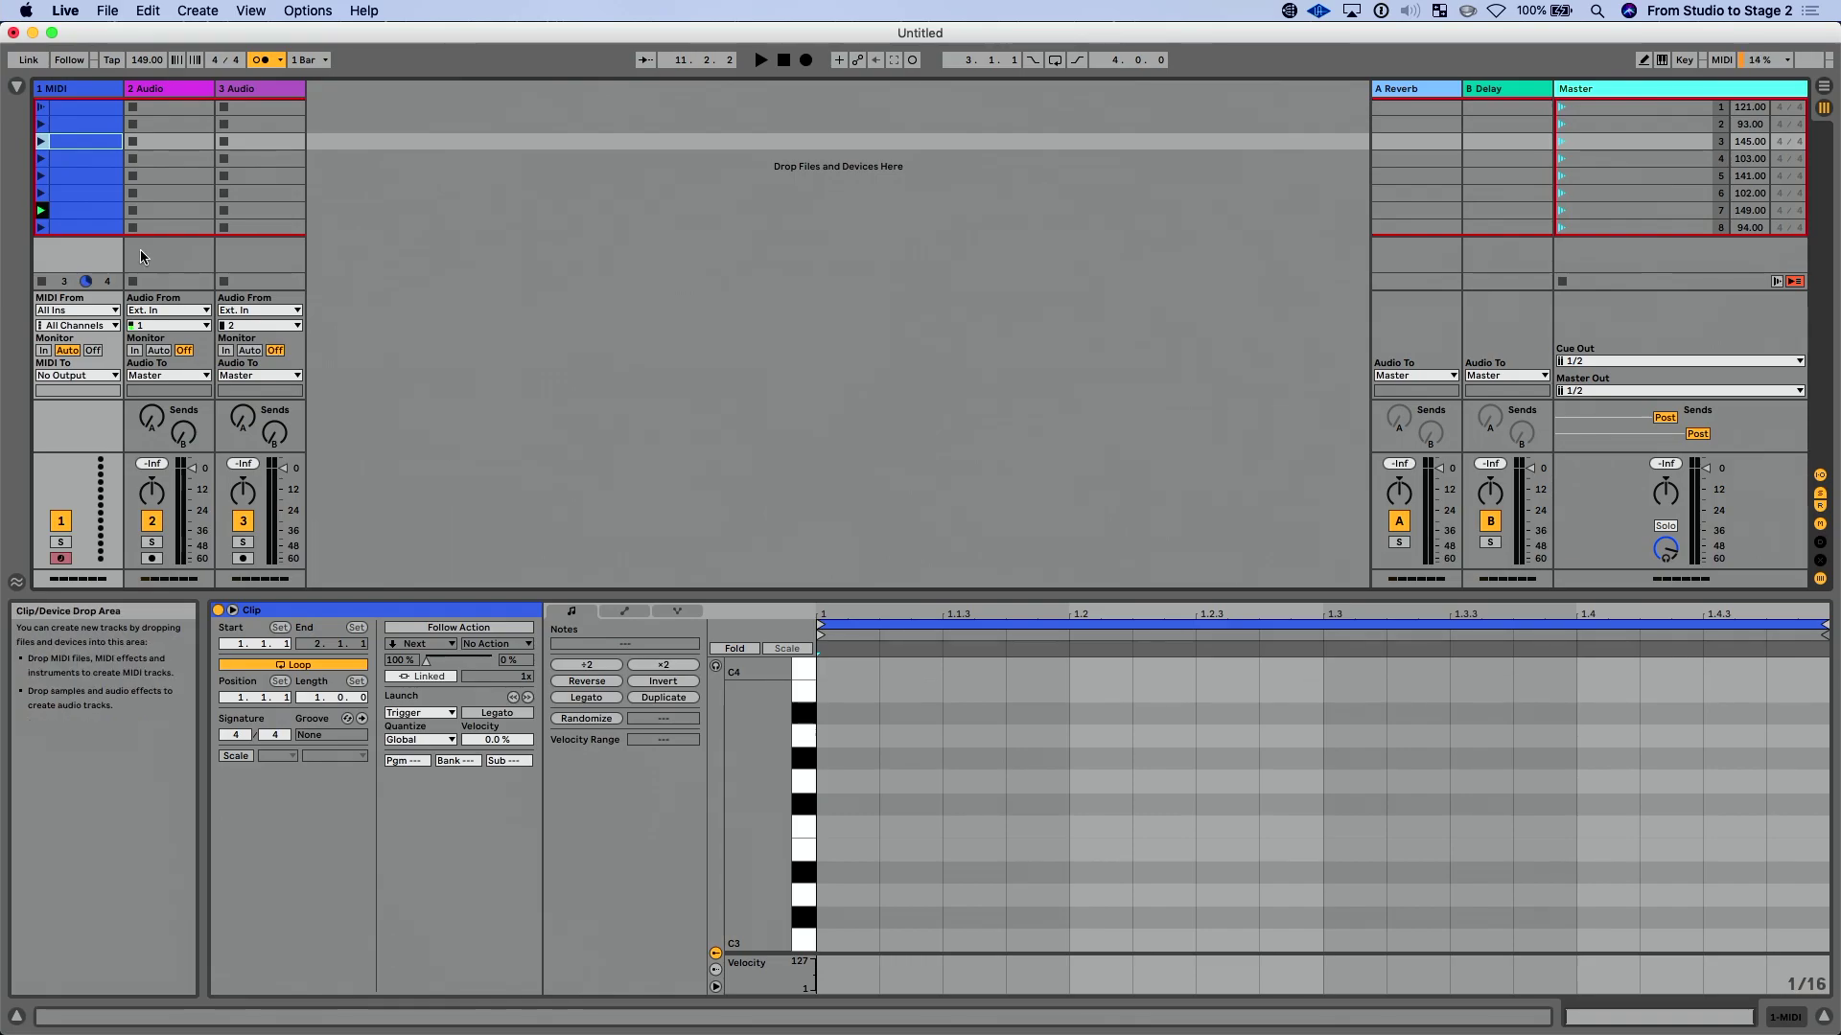
pyautogui.click(81, 107)
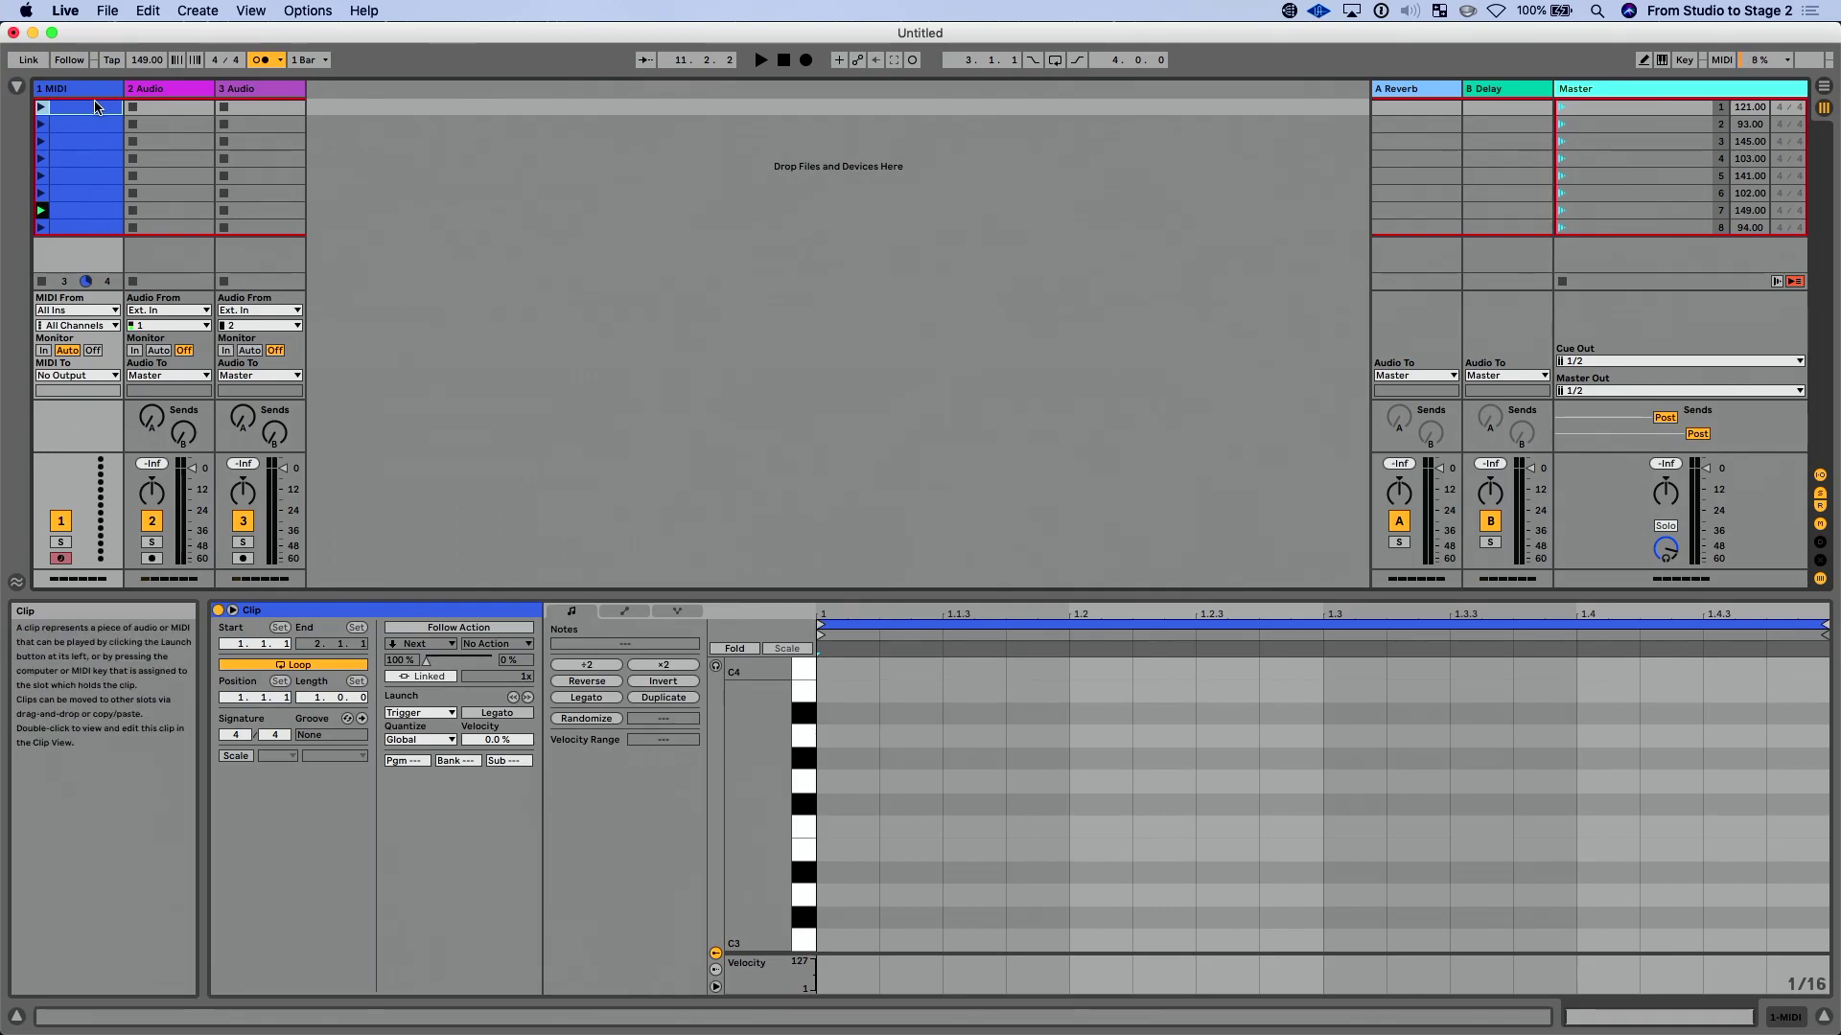
pyautogui.keyDown('shift'); pyautogui.click(100, 230); pyautogui.keyUp('shift')
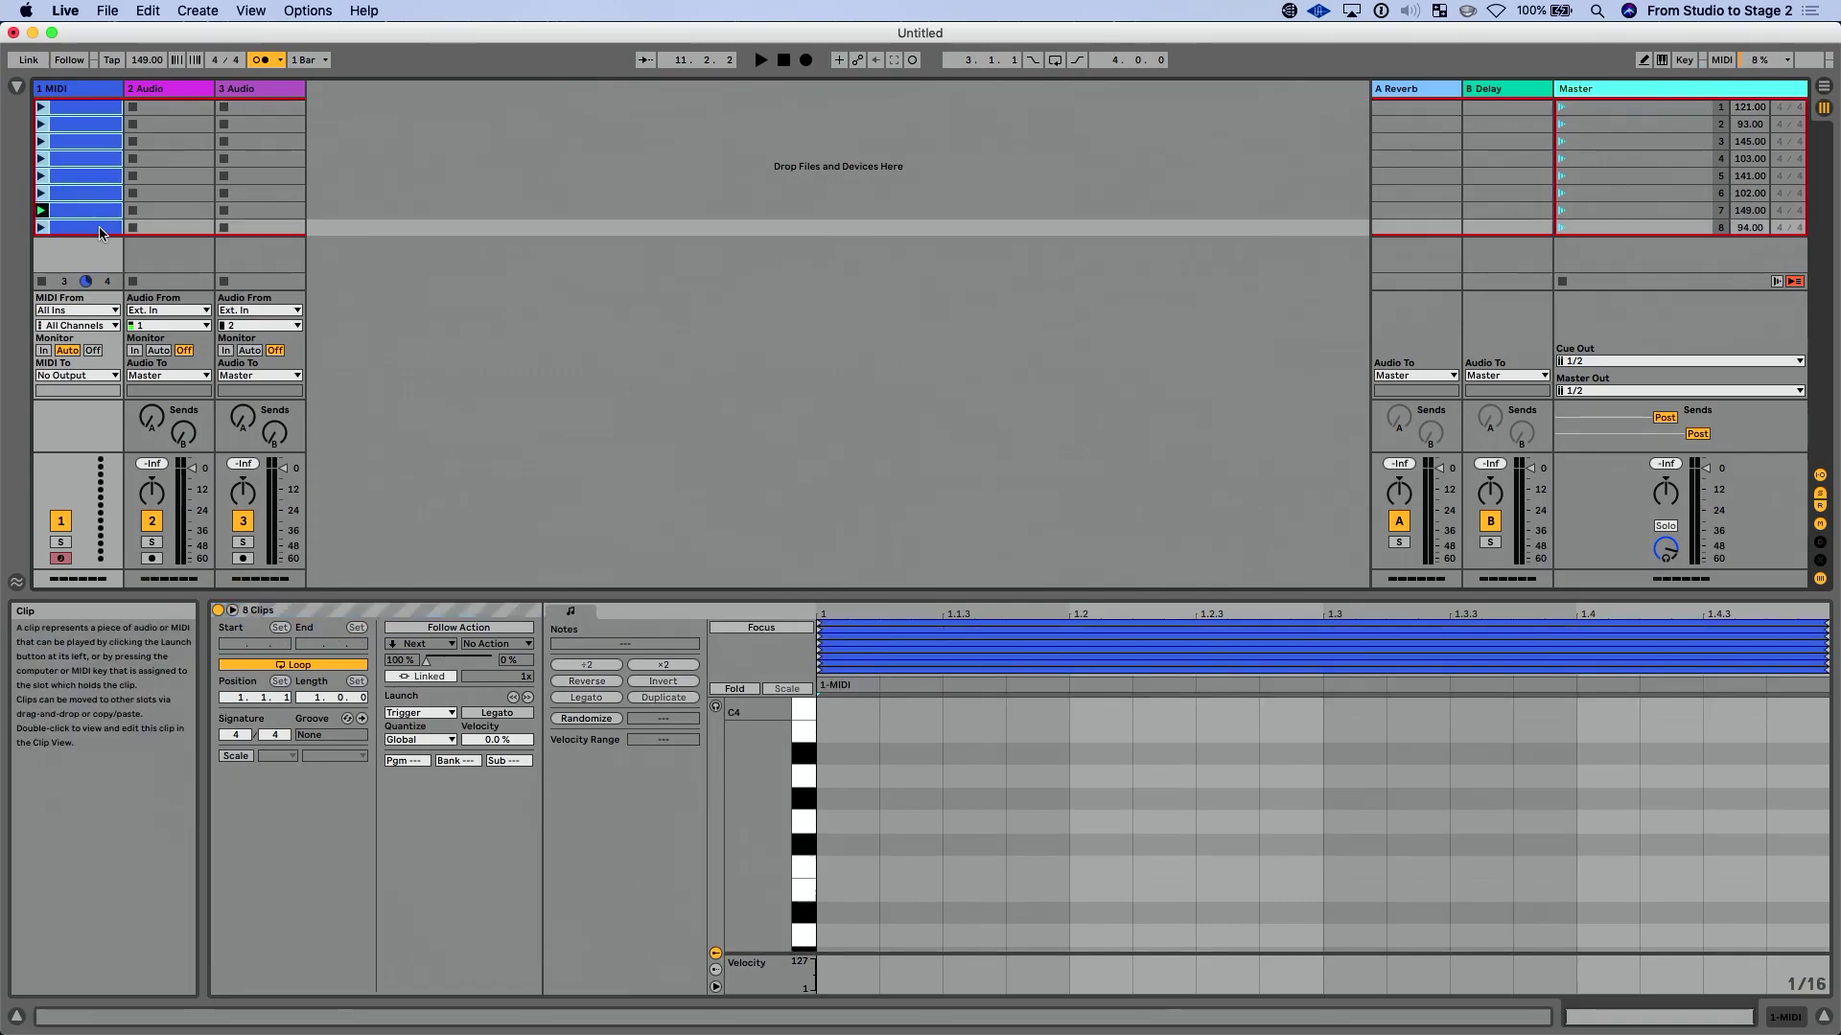
pyautogui.rightClick(100, 232)
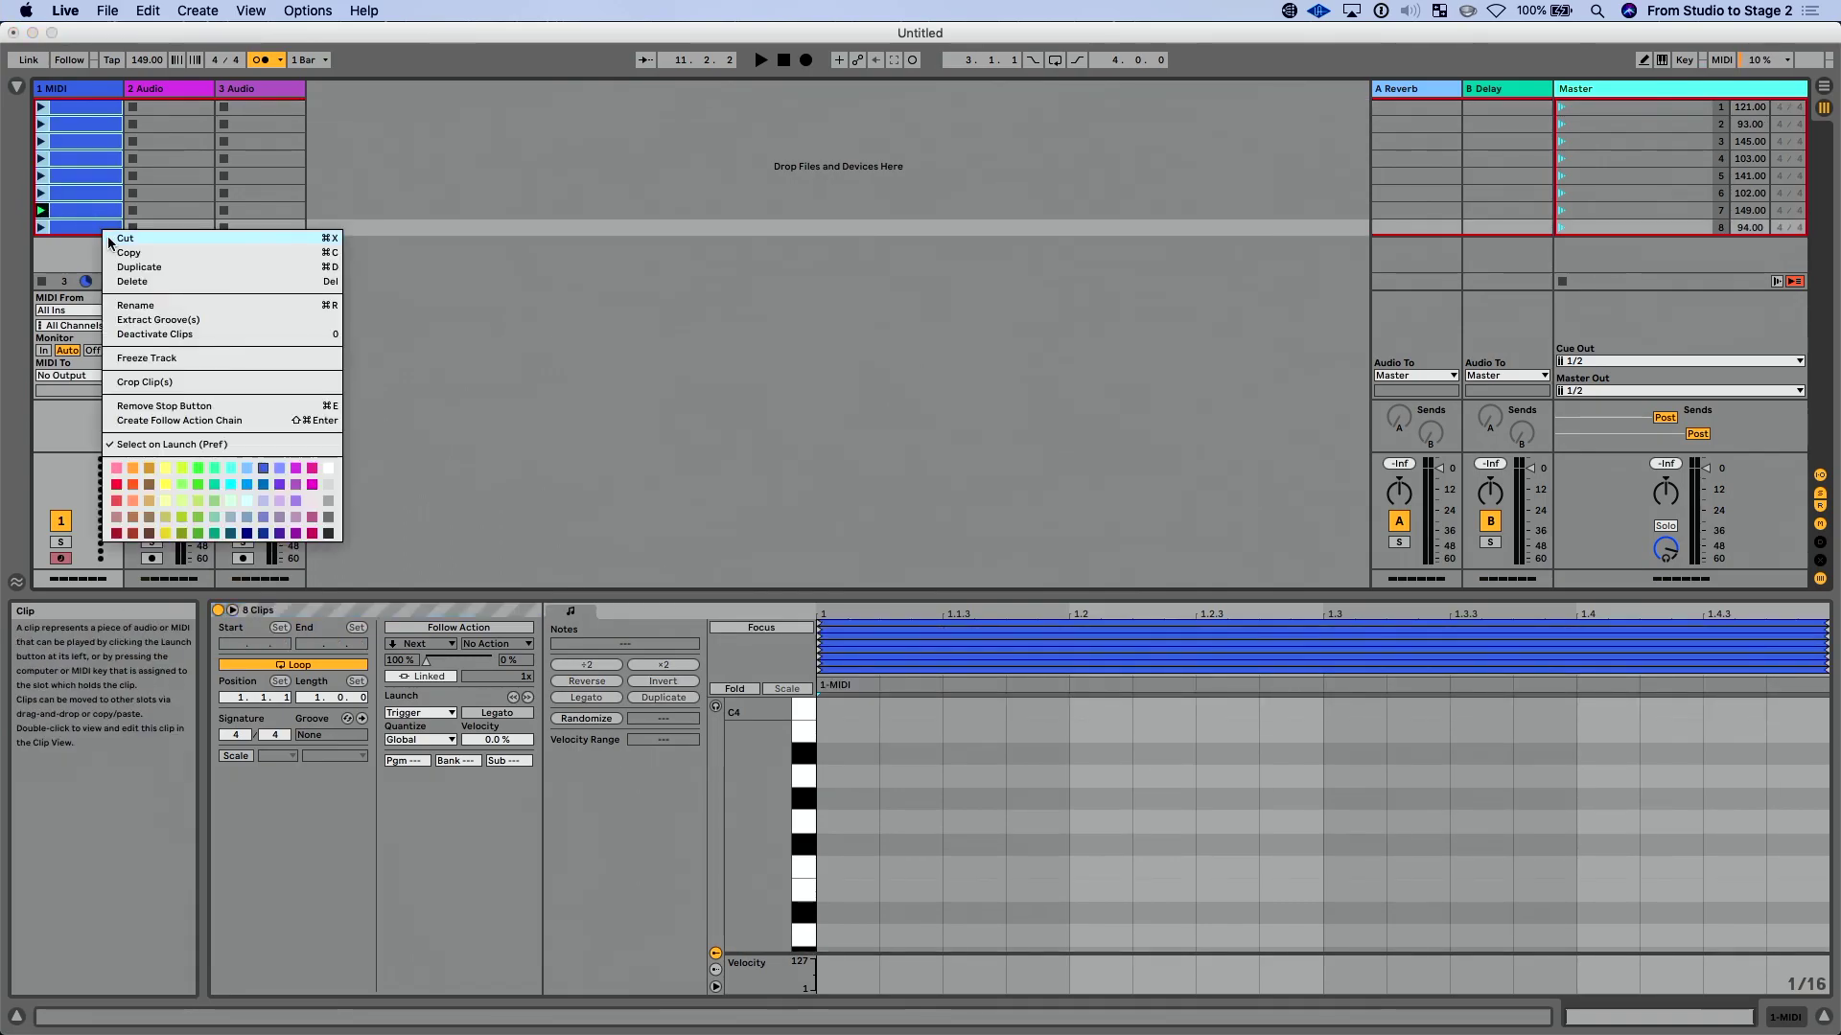
pyautogui.click(263, 421)
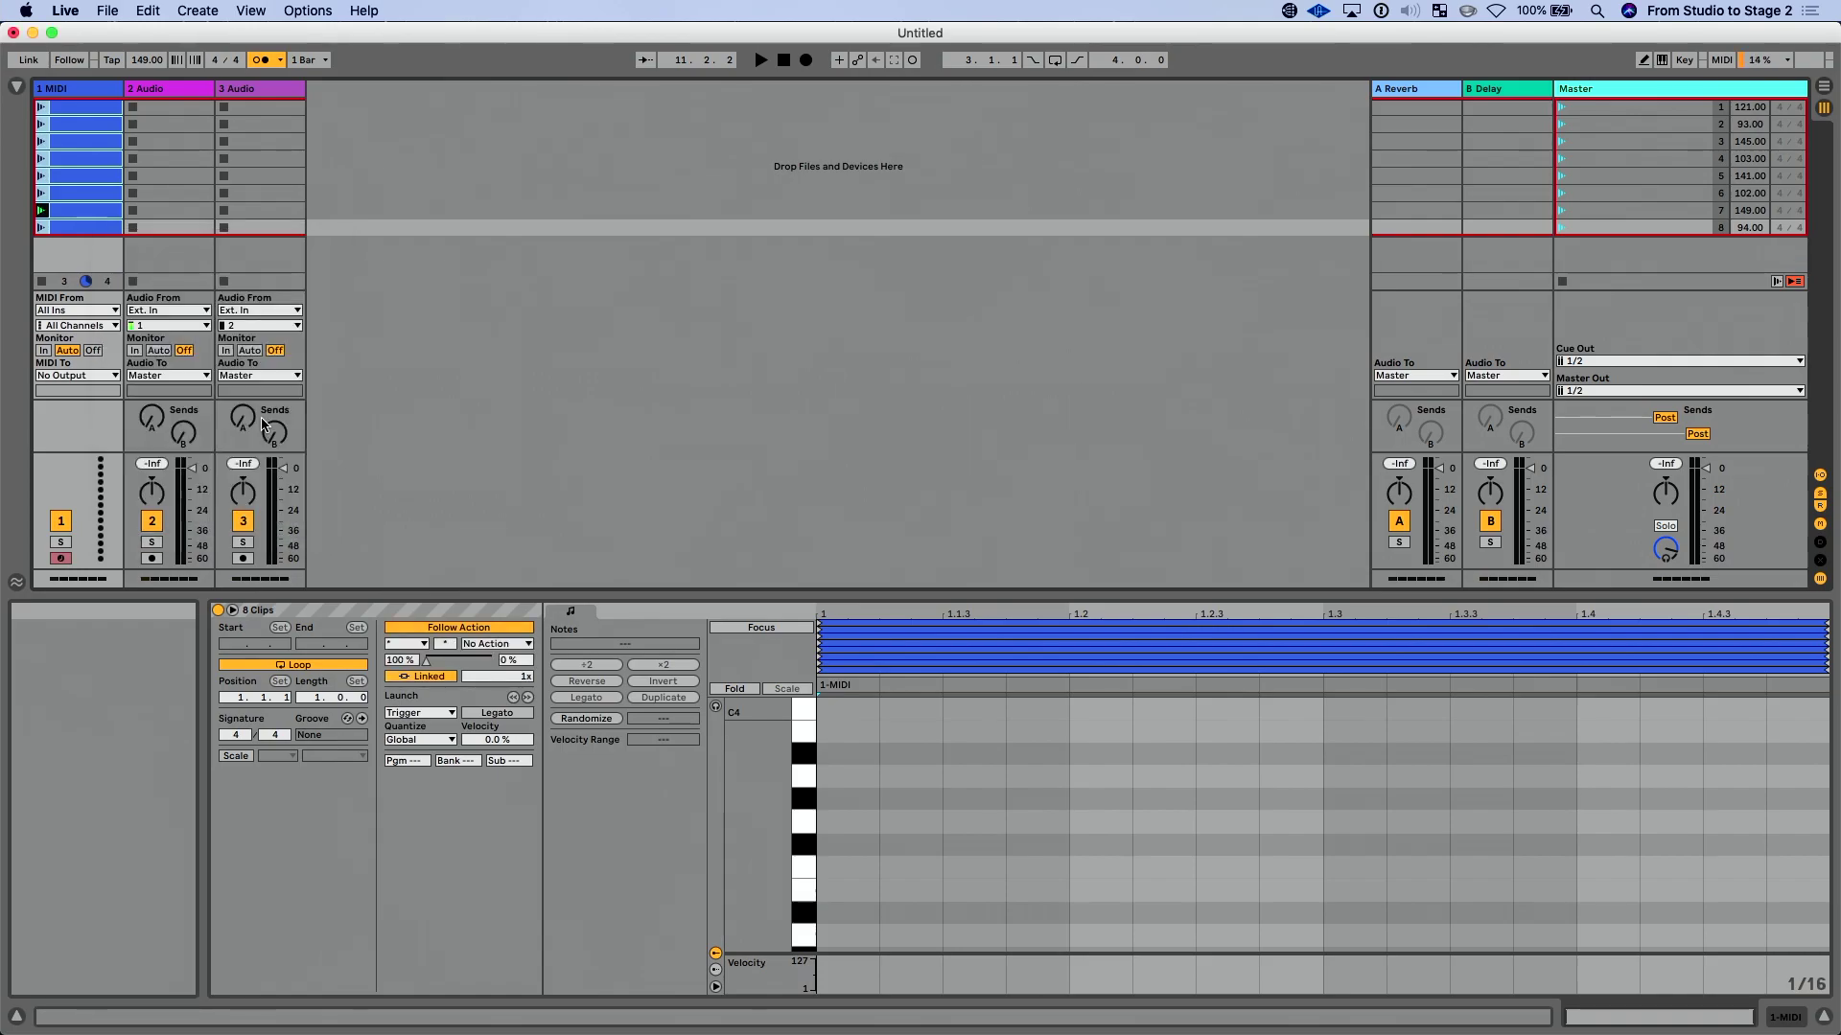
# - Check each of the eight clips' follow action settings, ending on the first clip
pyautogui.click(84, 125)
pyautogui.click(86, 107)
pyautogui.click(81, 129)
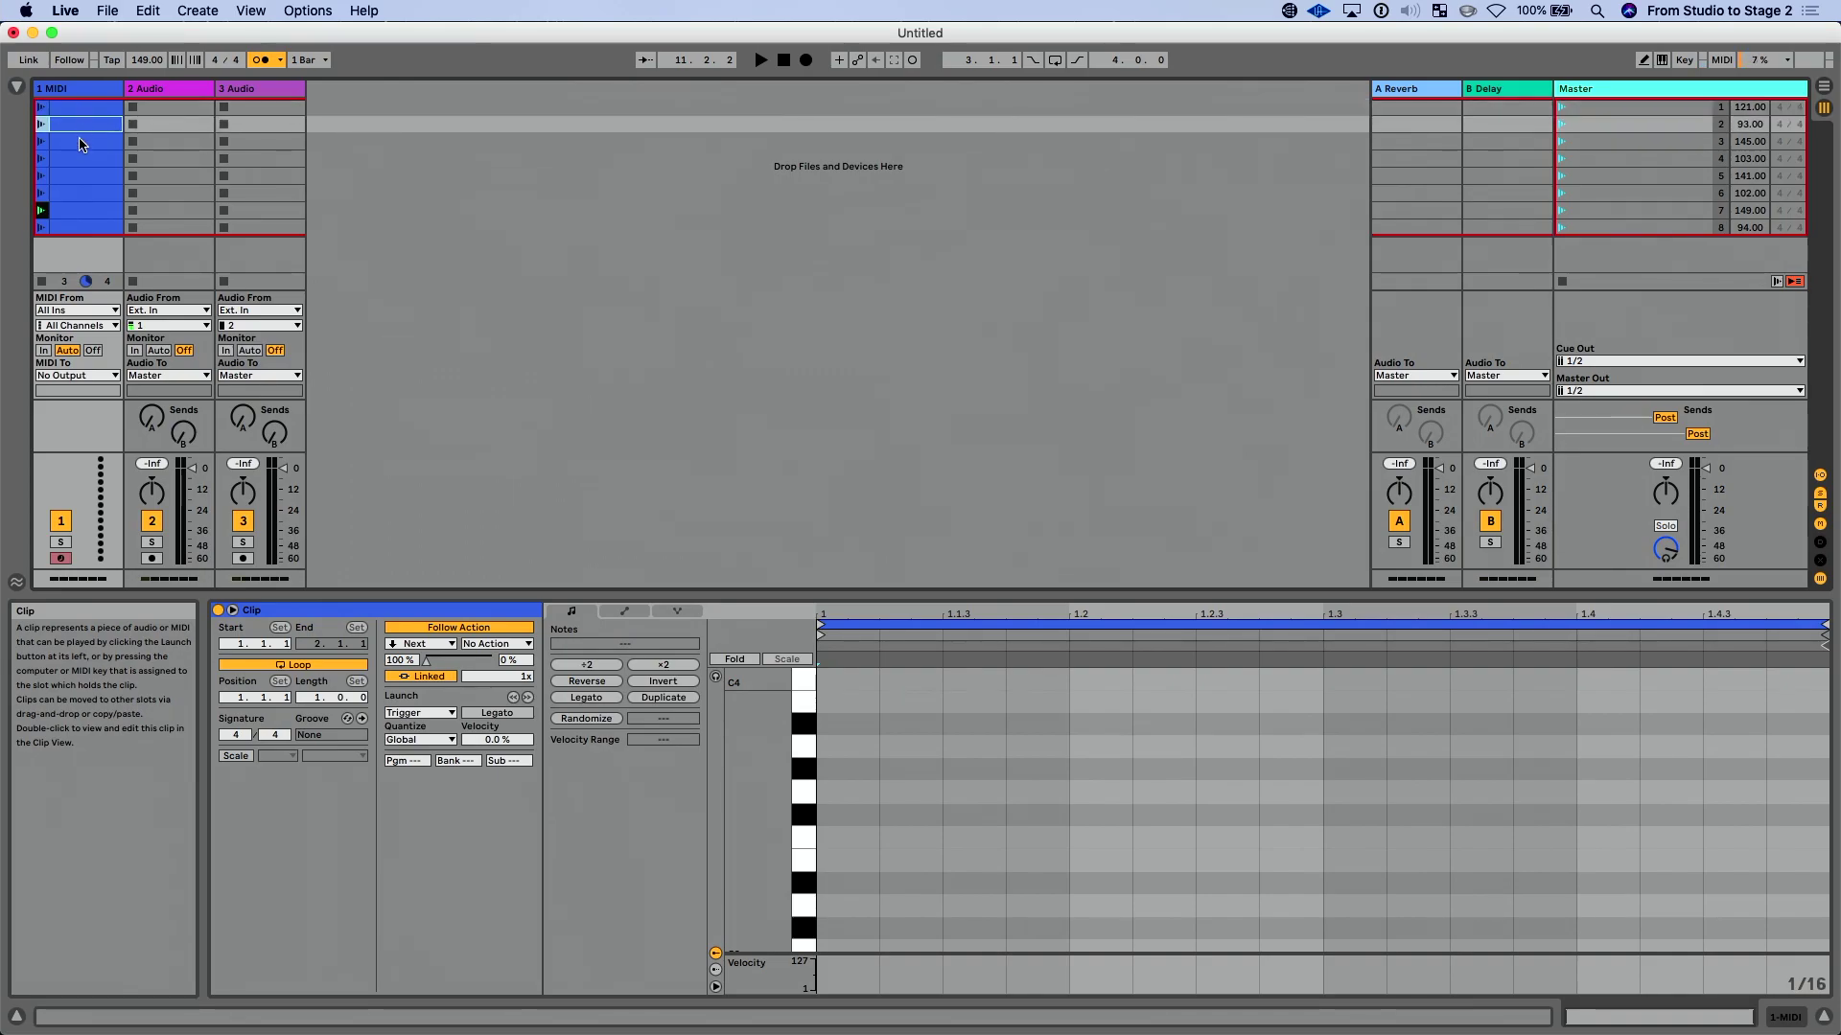
pyautogui.click(82, 140)
pyautogui.click(82, 156)
pyautogui.click(82, 185)
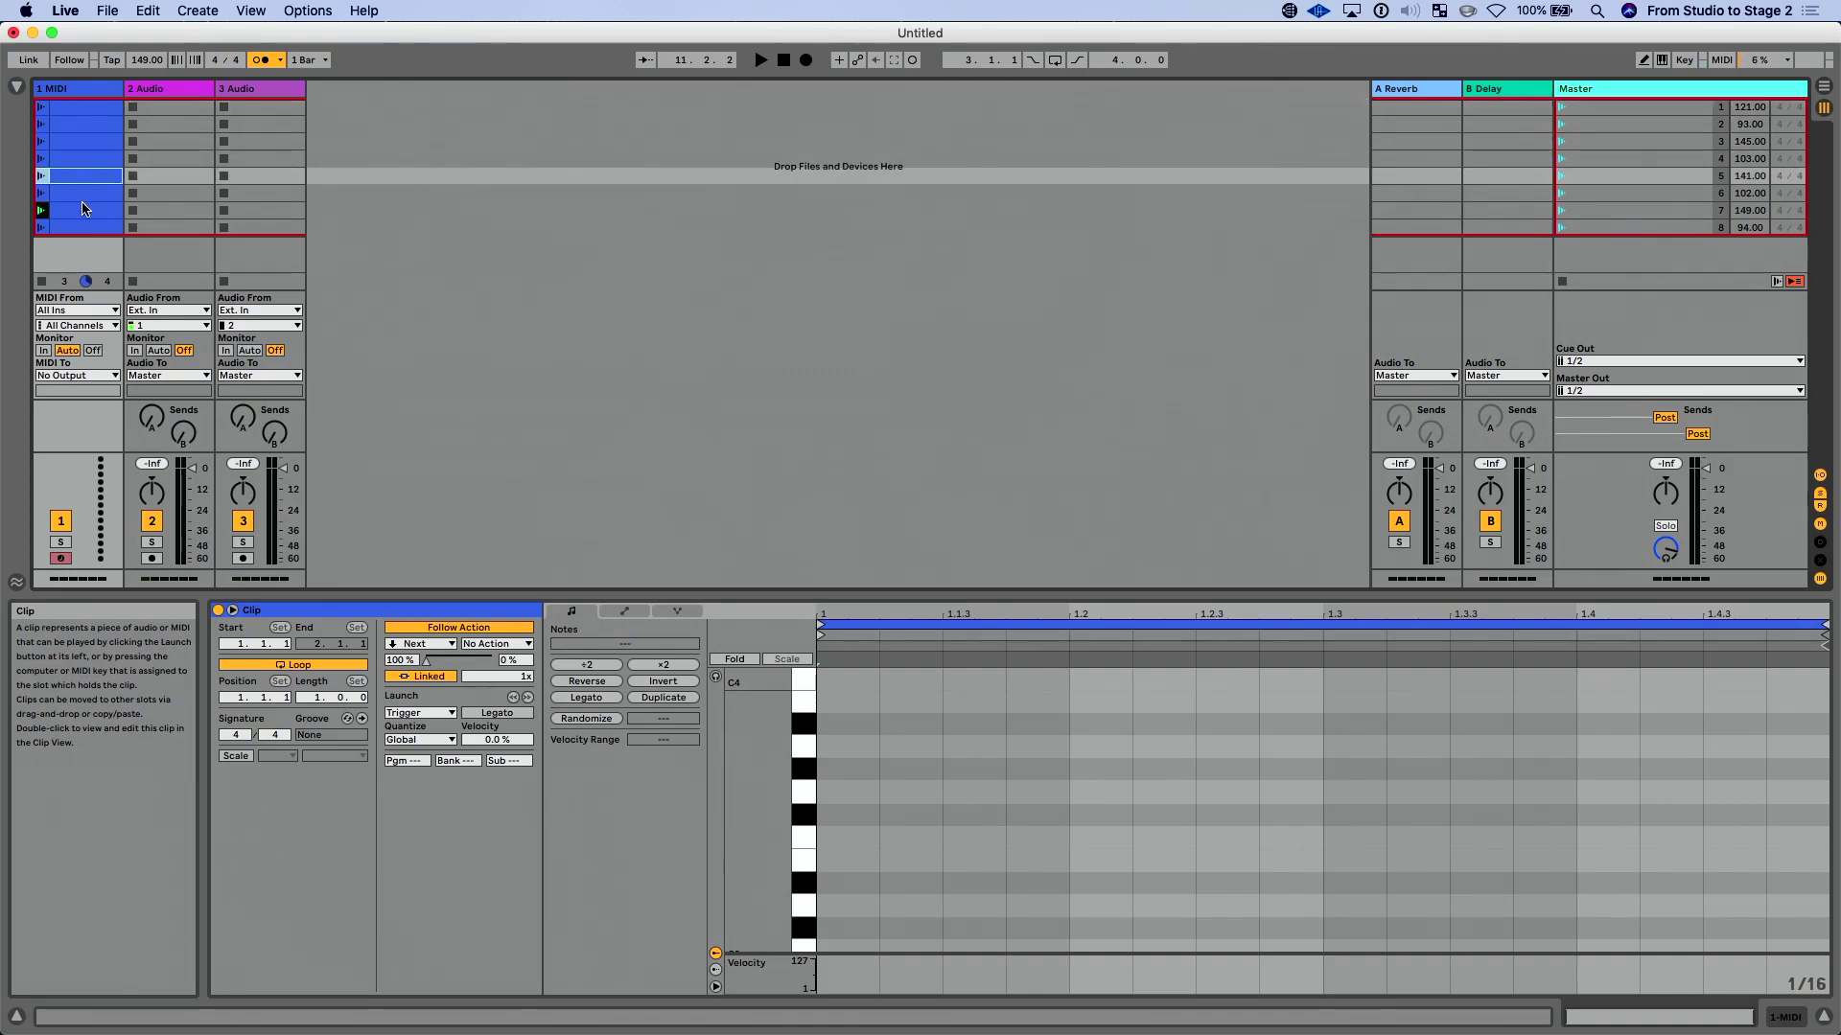
pyautogui.click(84, 210)
pyautogui.click(84, 228)
pyautogui.click(91, 107)
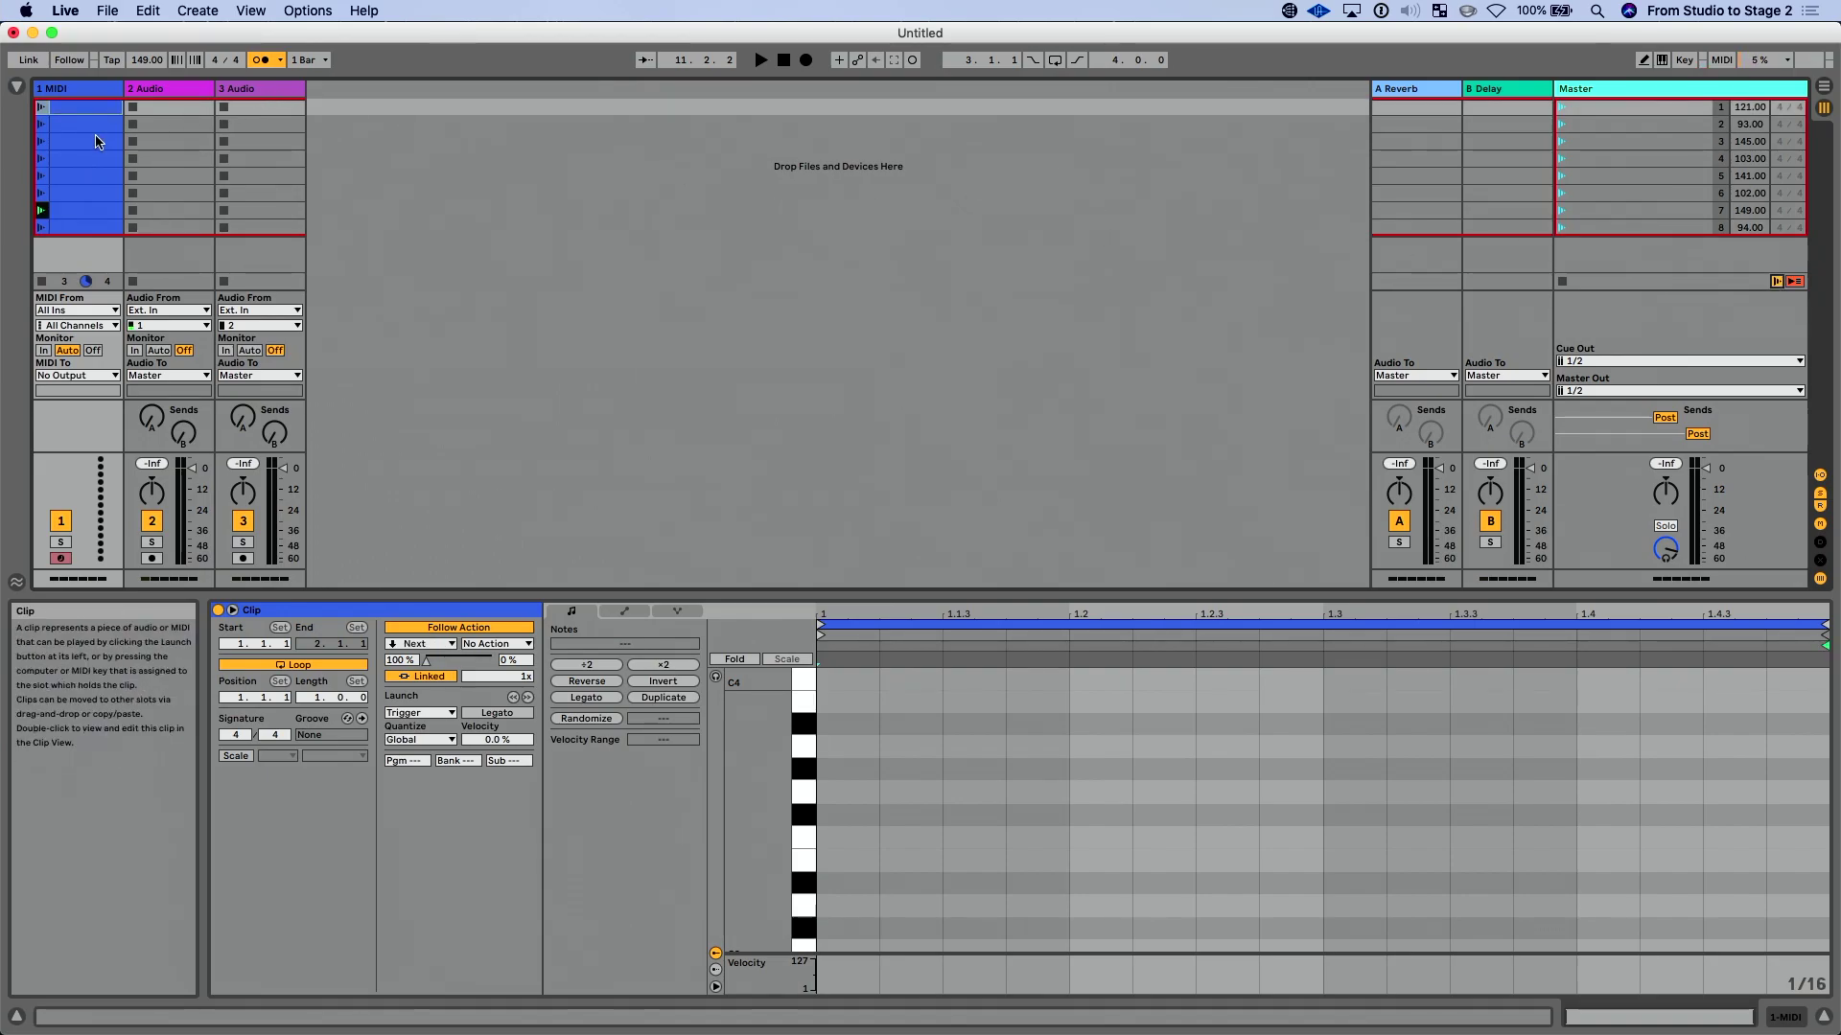
pyautogui.press('Return')
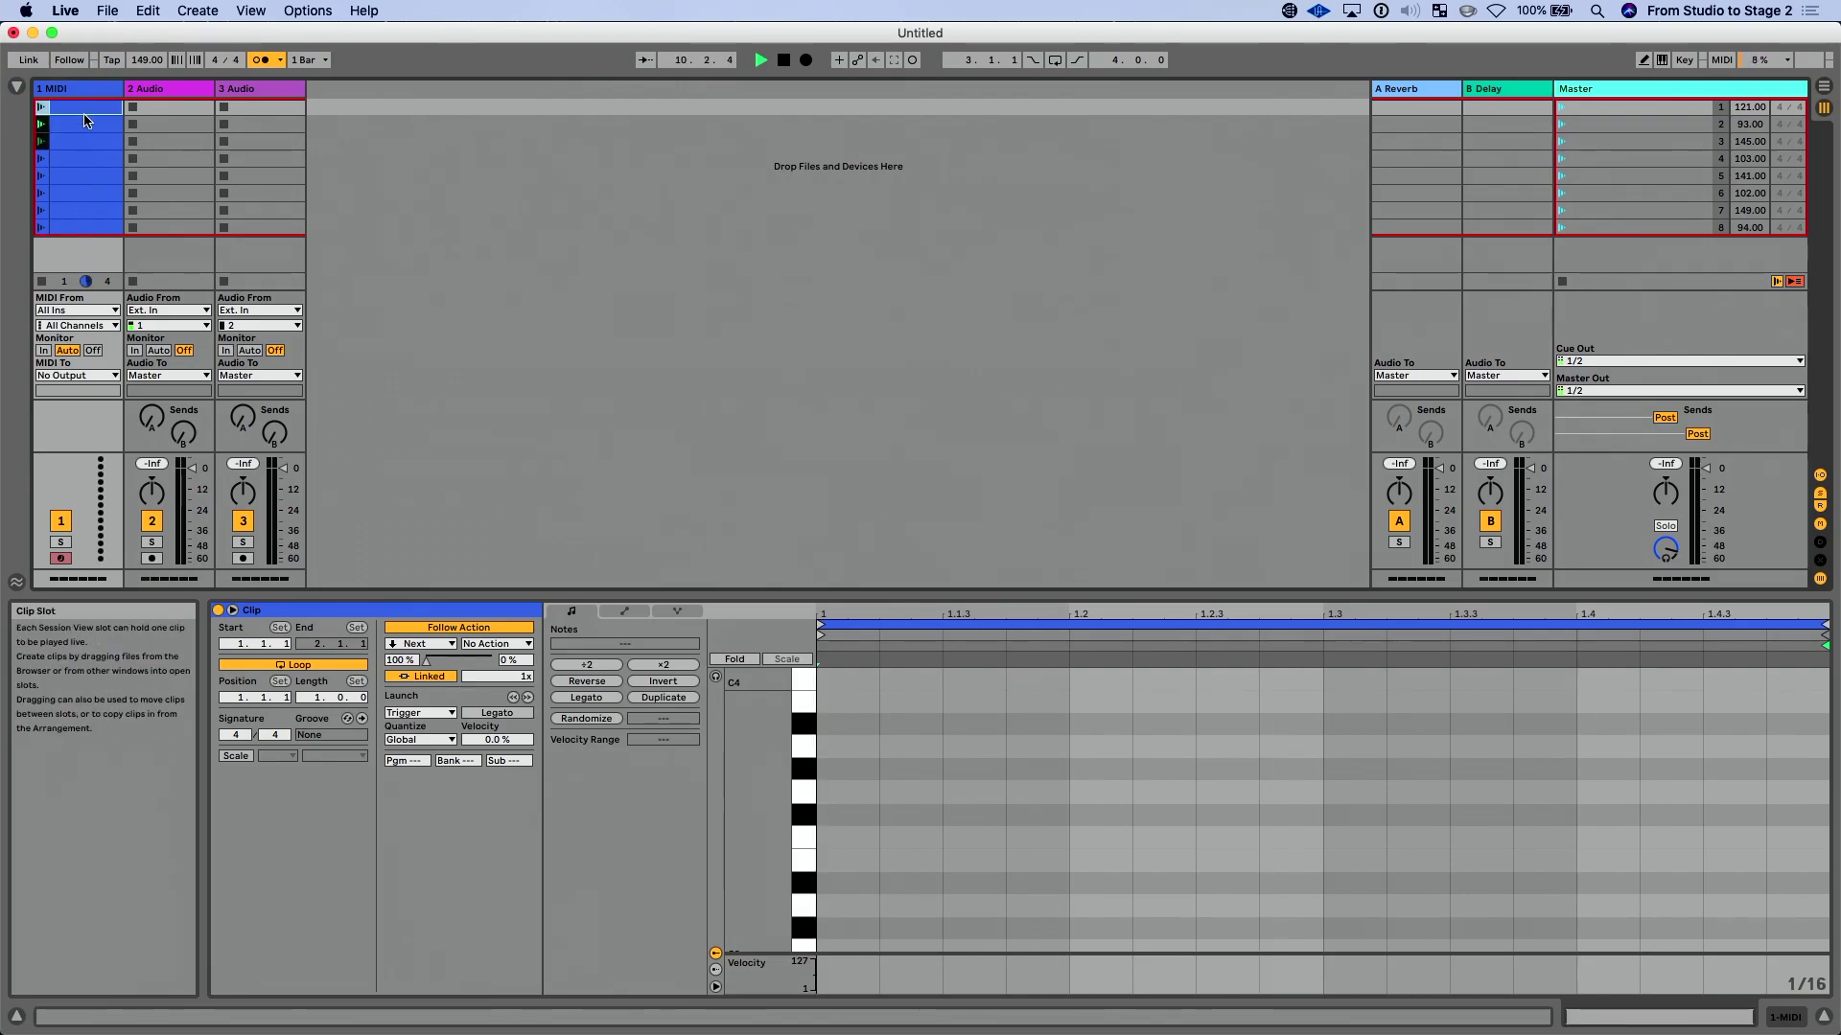
pyautogui.press('space')
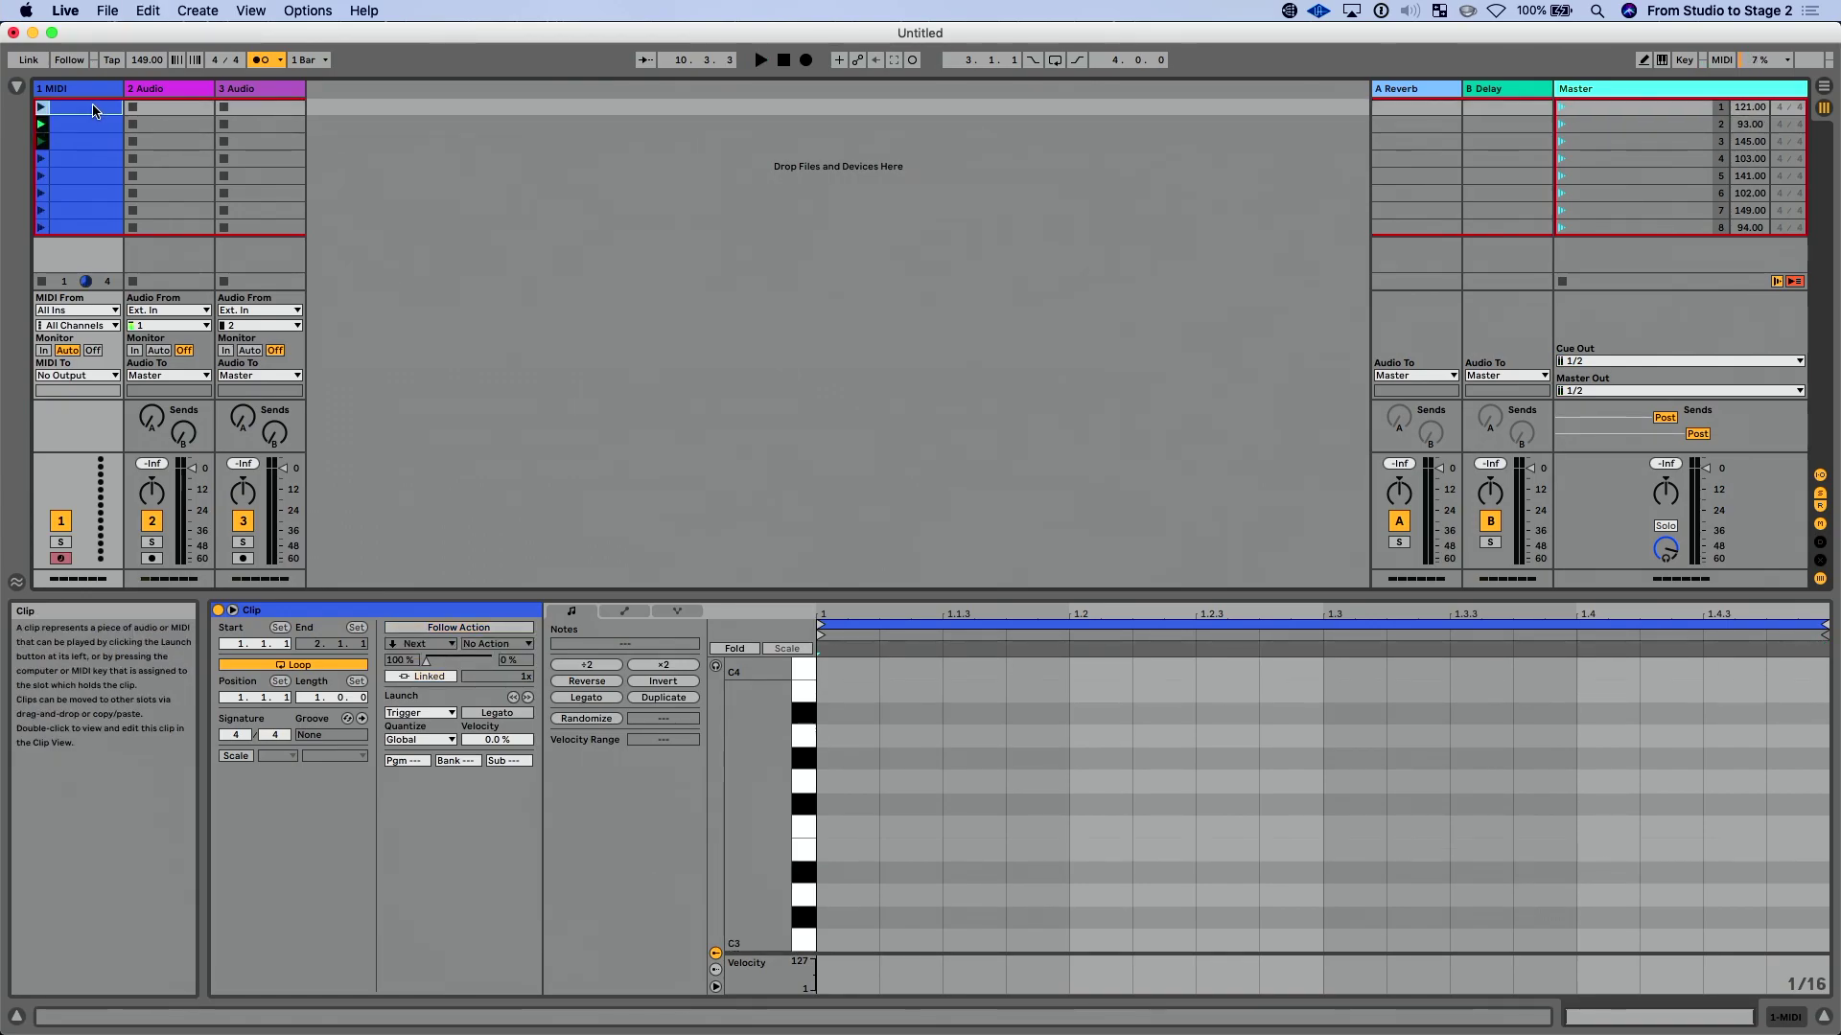
# - Link the clips in rows 1, 4, 8 and a fourth clip into a follow action chain, then play it from clip 1
pyautogui.keyDown('super'); pyautogui.click(93, 164); pyautogui.keyUp('super')
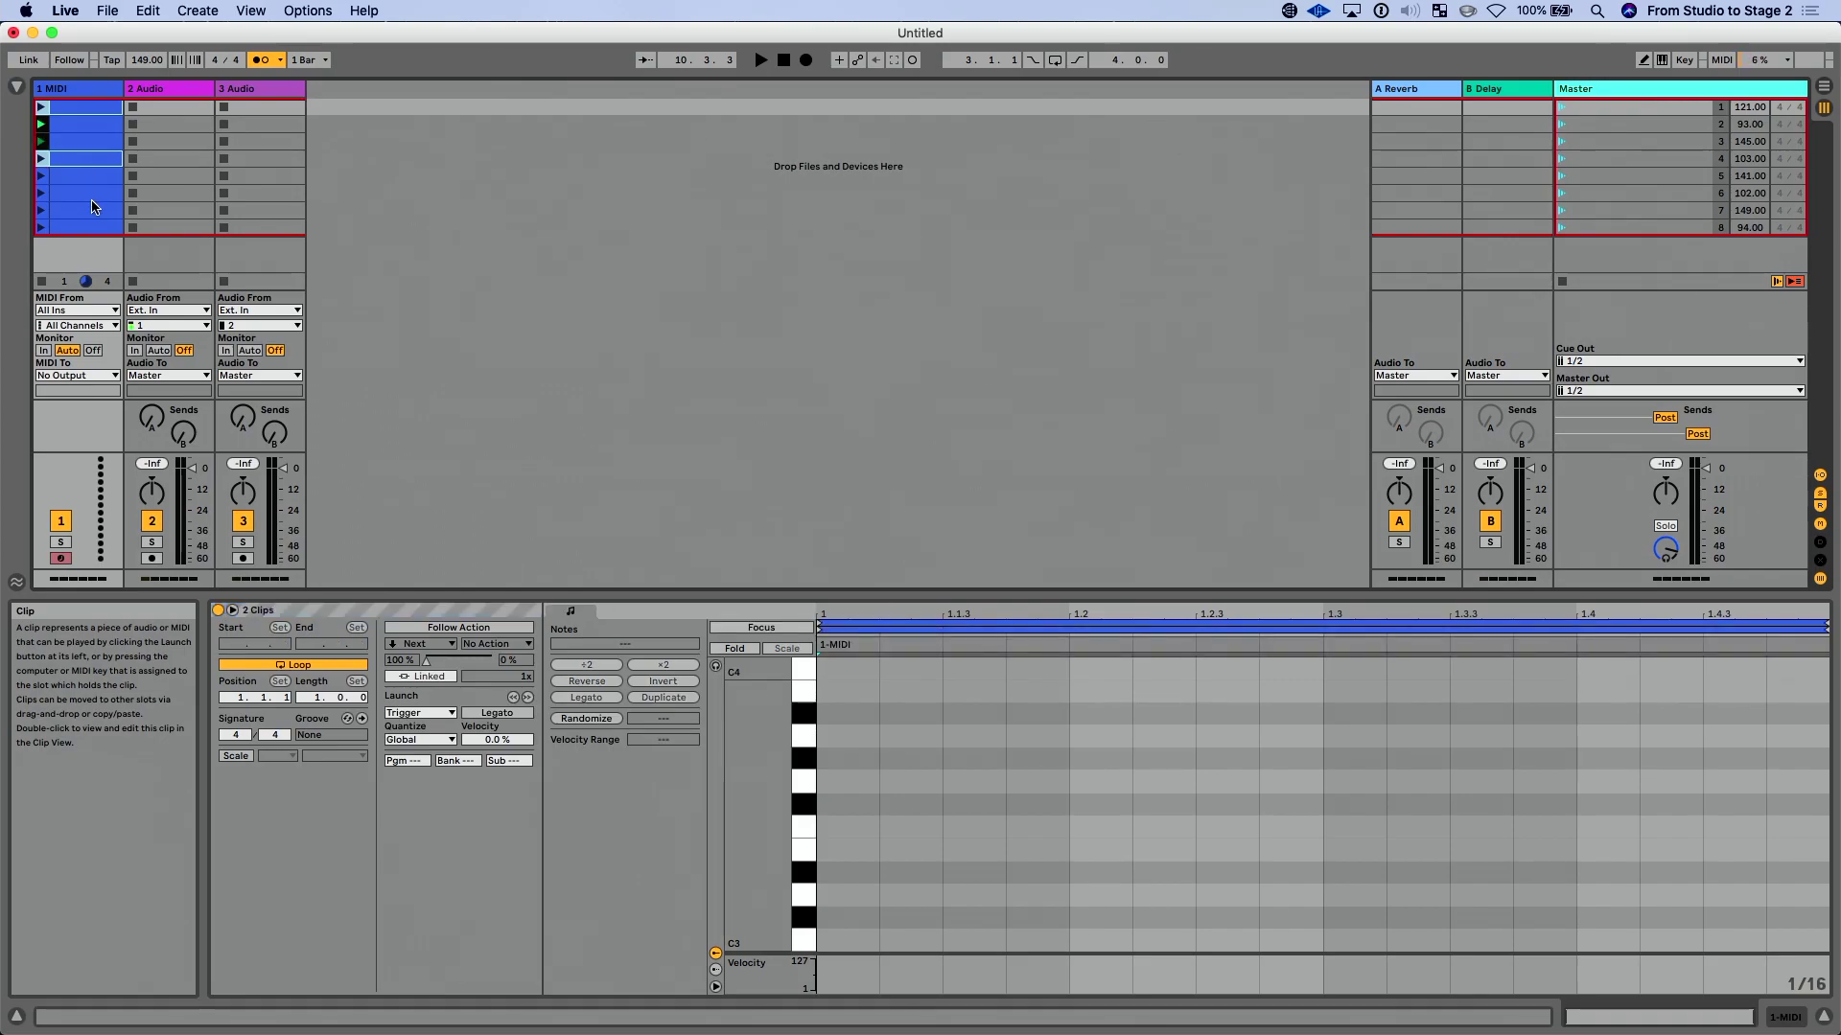
pyautogui.keyDown('super'); pyautogui.click(95, 225); pyautogui.keyUp('super')
pyautogui.keyDown('super'); pyautogui.click(97, 228); pyautogui.keyUp('super')
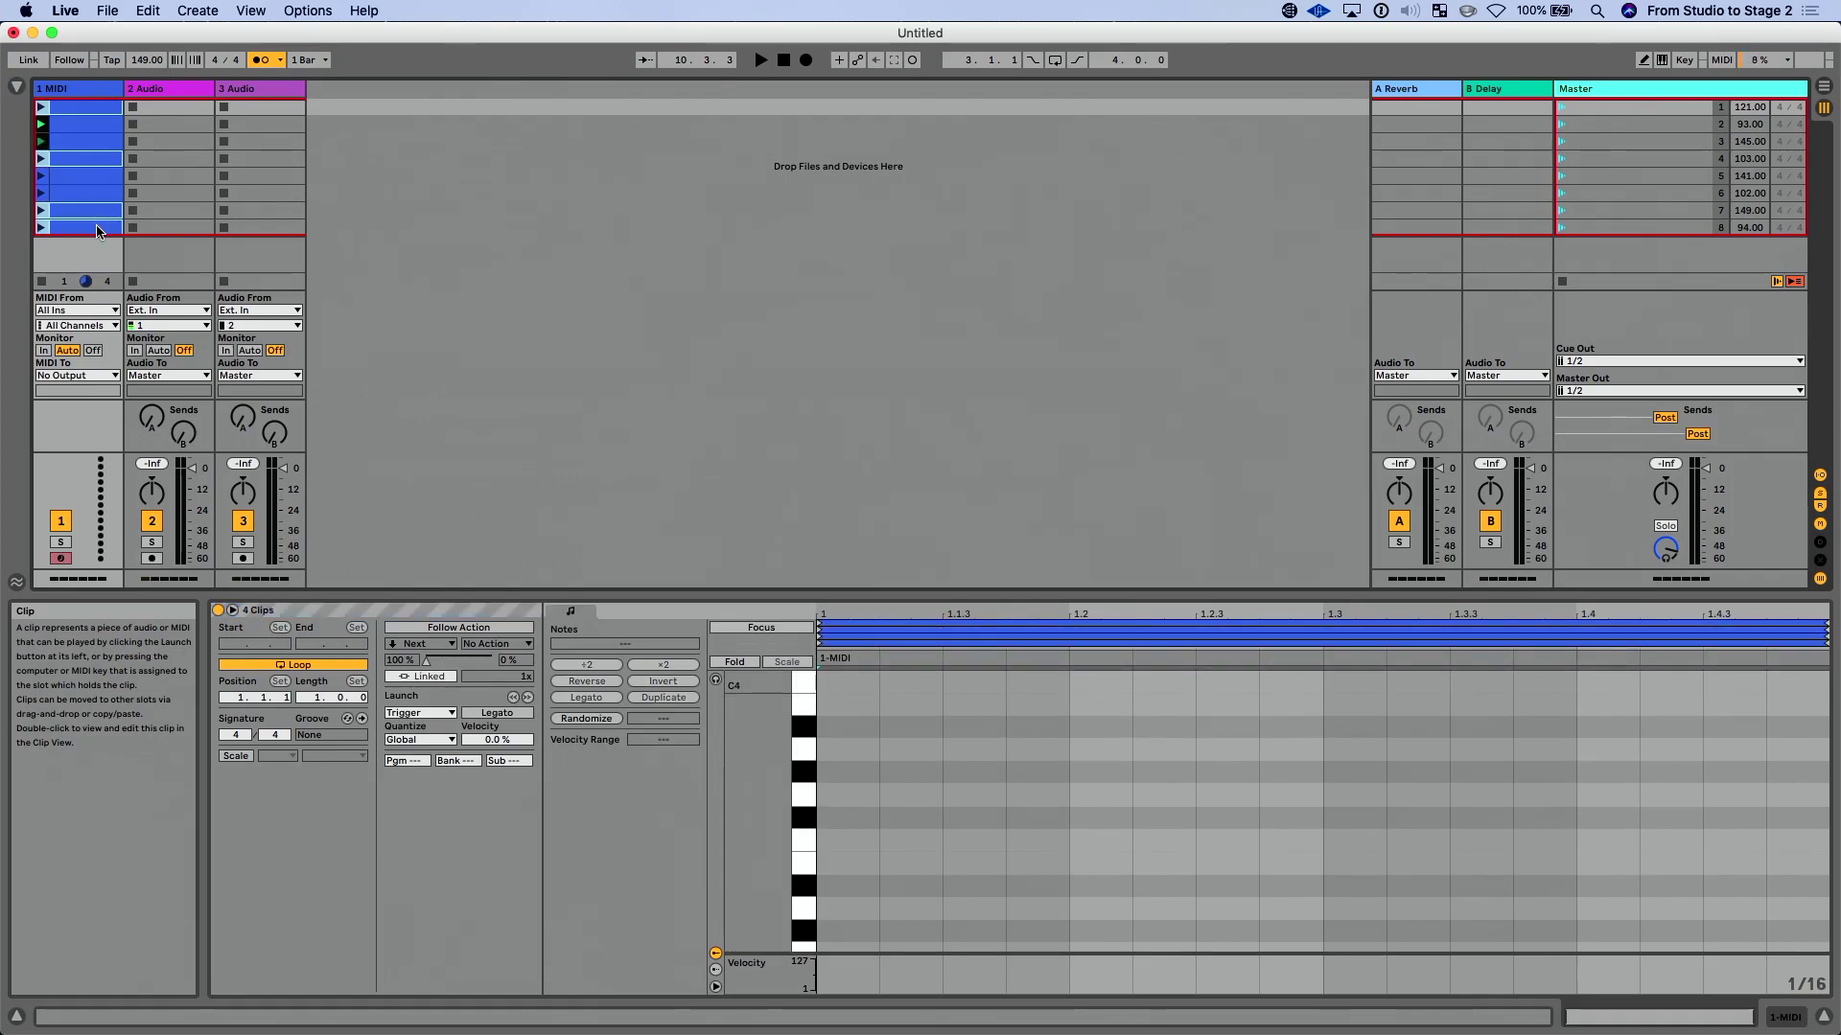
pyautogui.rightClick(97, 231)
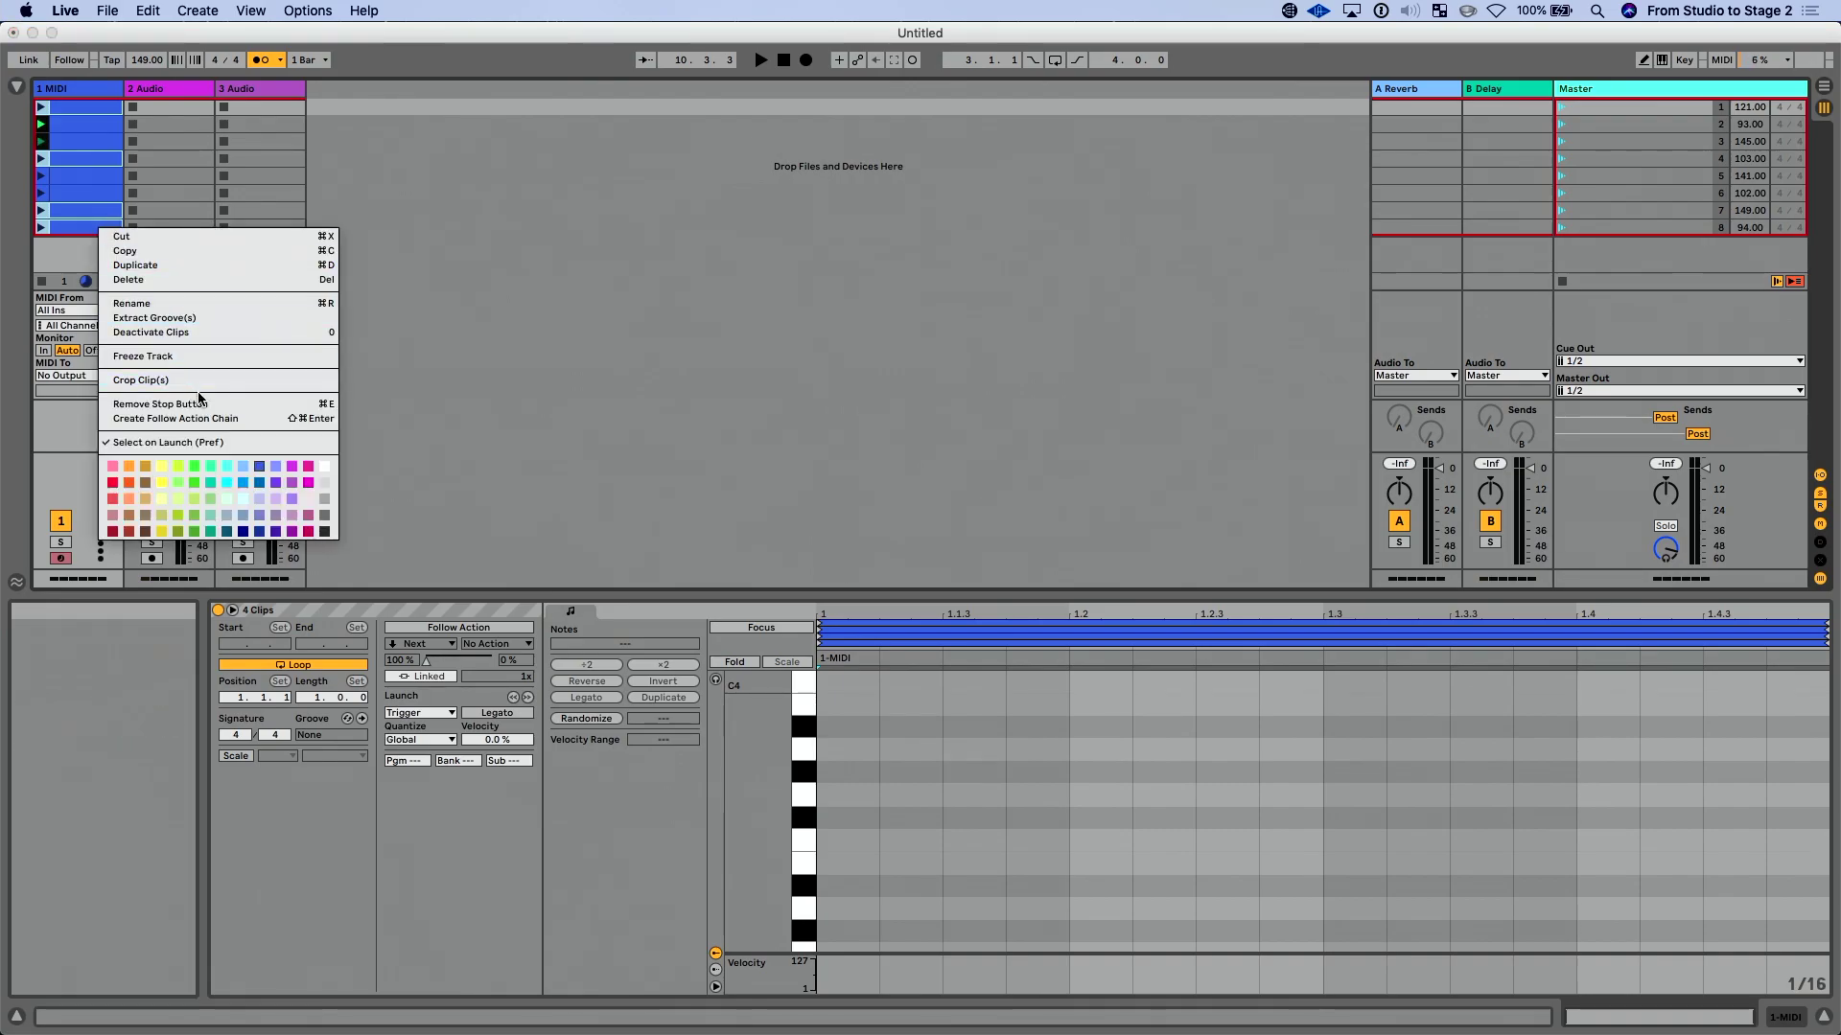
pyautogui.click(229, 419)
pyautogui.click(41, 108)
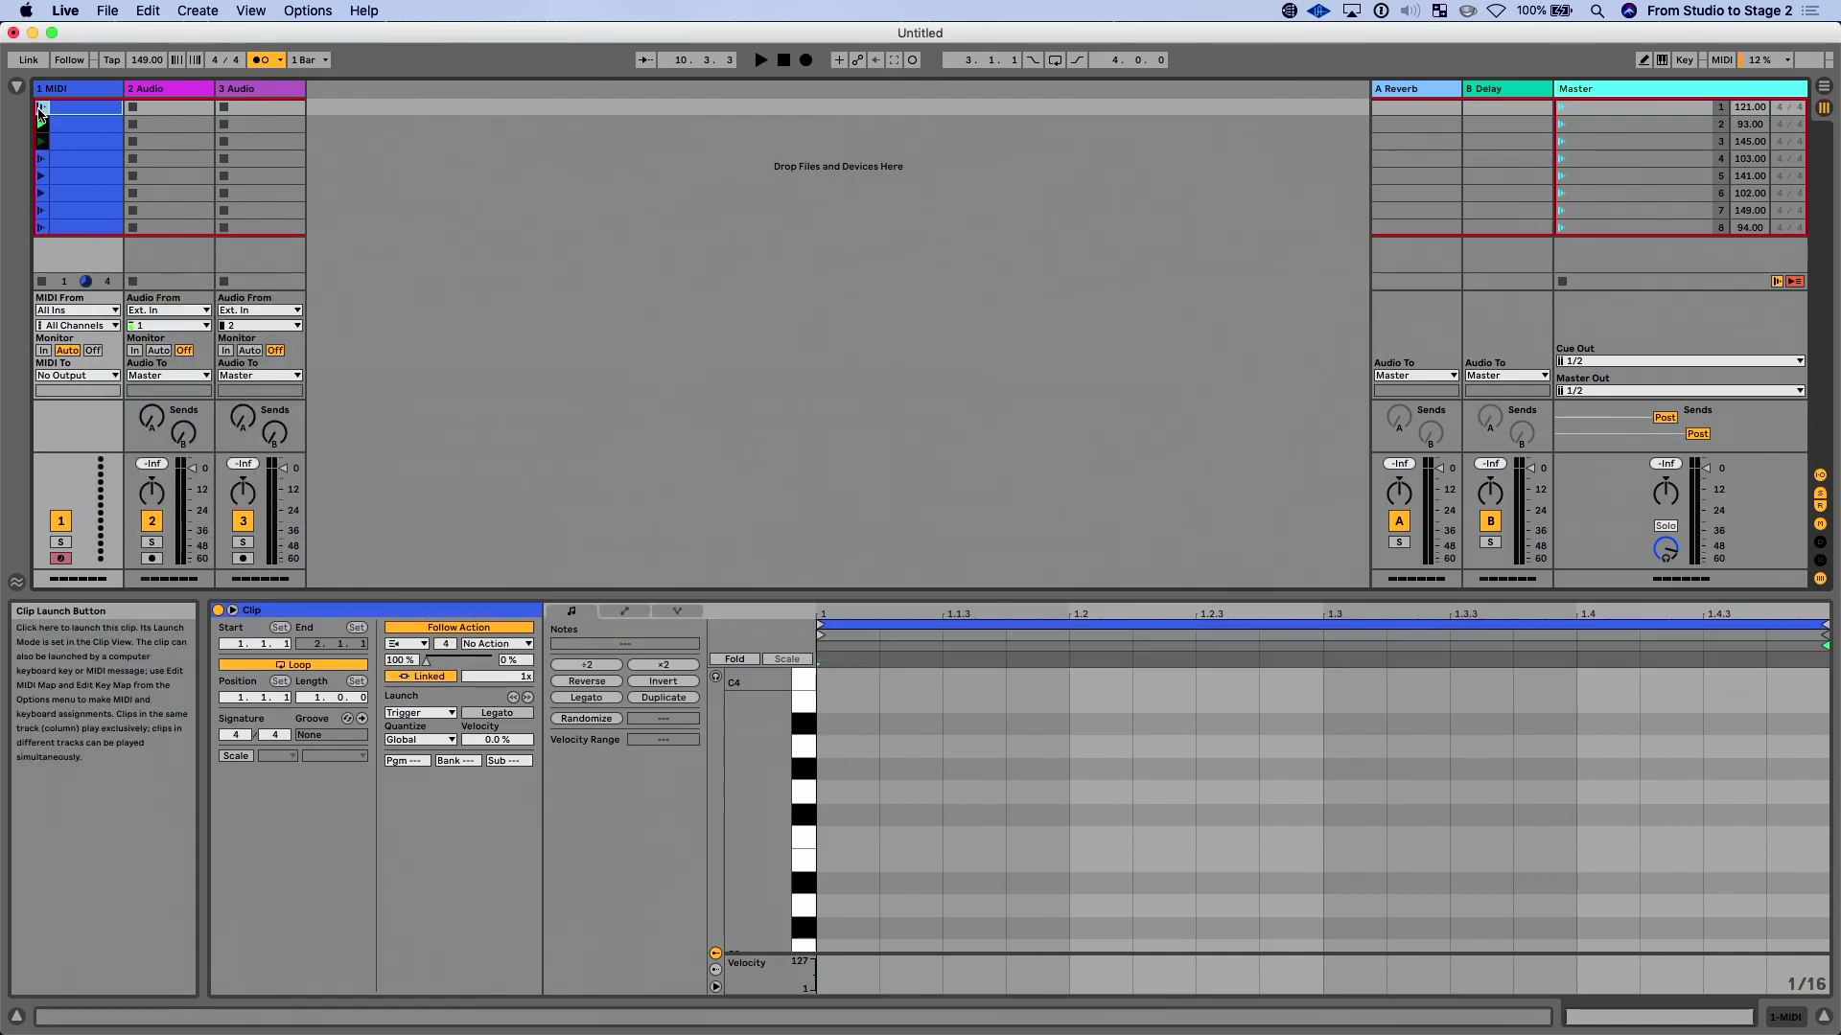